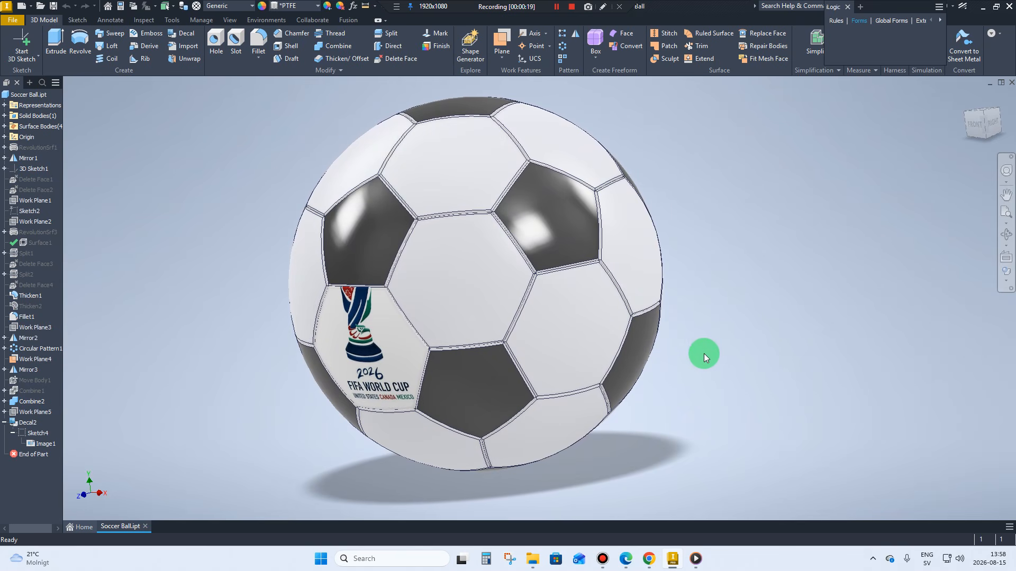
Create a new part from the metric Standard (mm).ipt template
shift+middle_drag(704, 354, 179, 328)
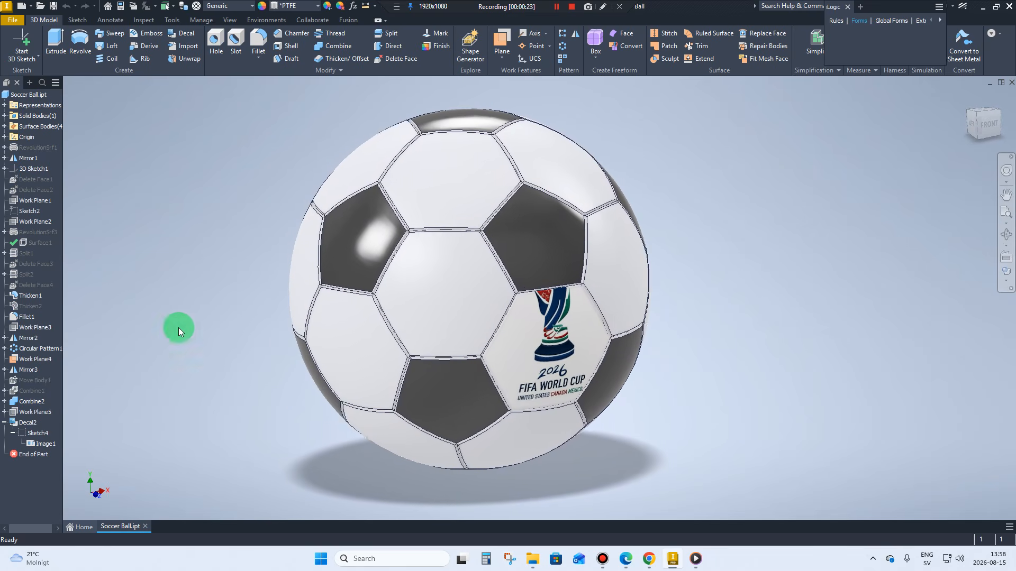
click(19, 6)
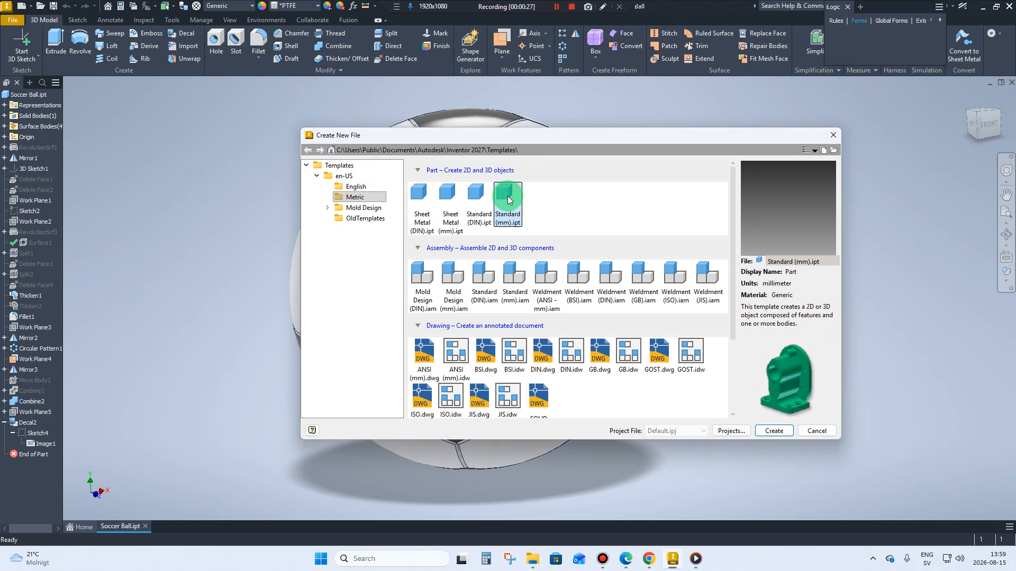
click(766, 431)
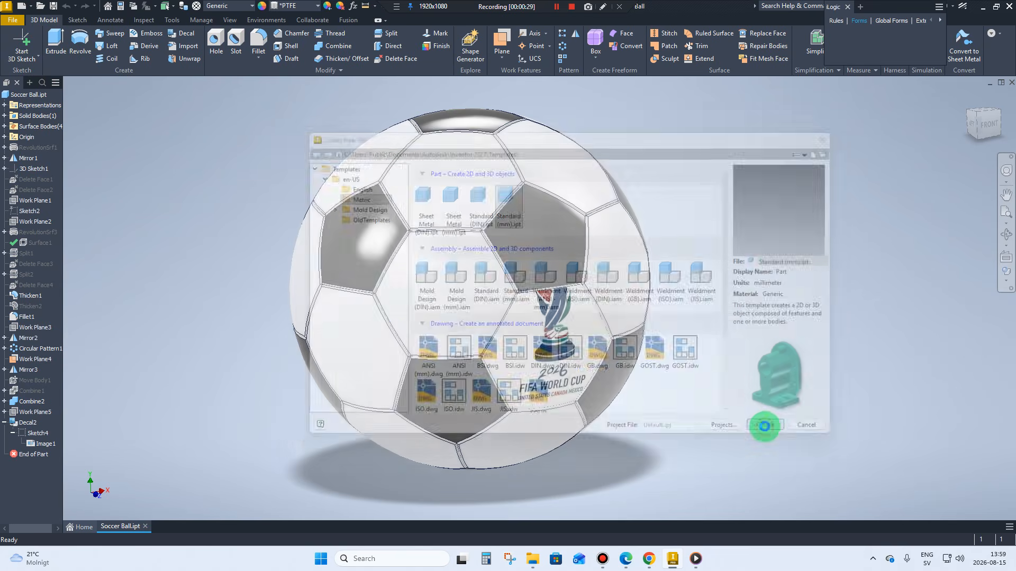
Start a 2D sketch on the horizontal XZ origin plane
click(39, 57)
click(38, 77)
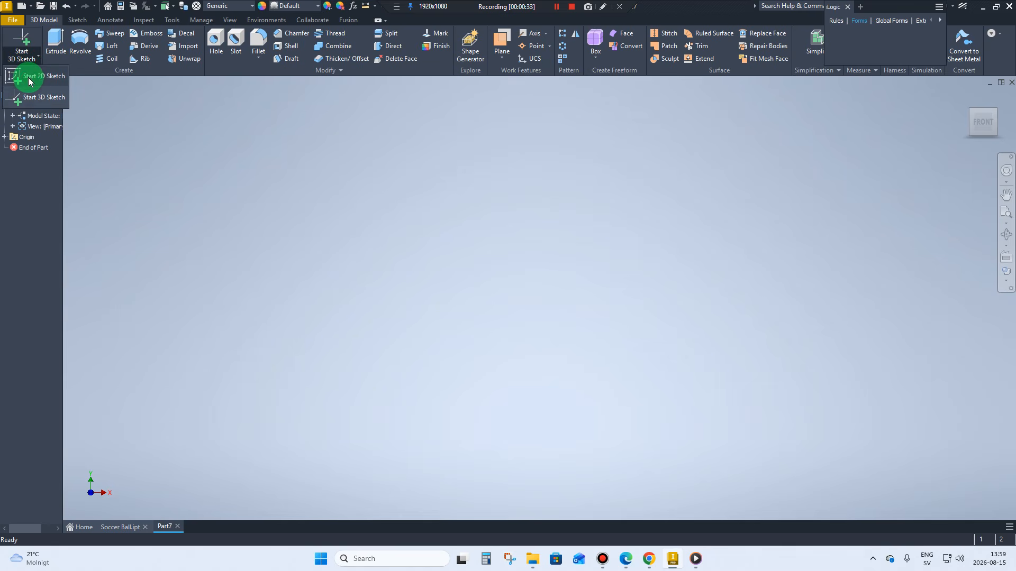
click(29, 80)
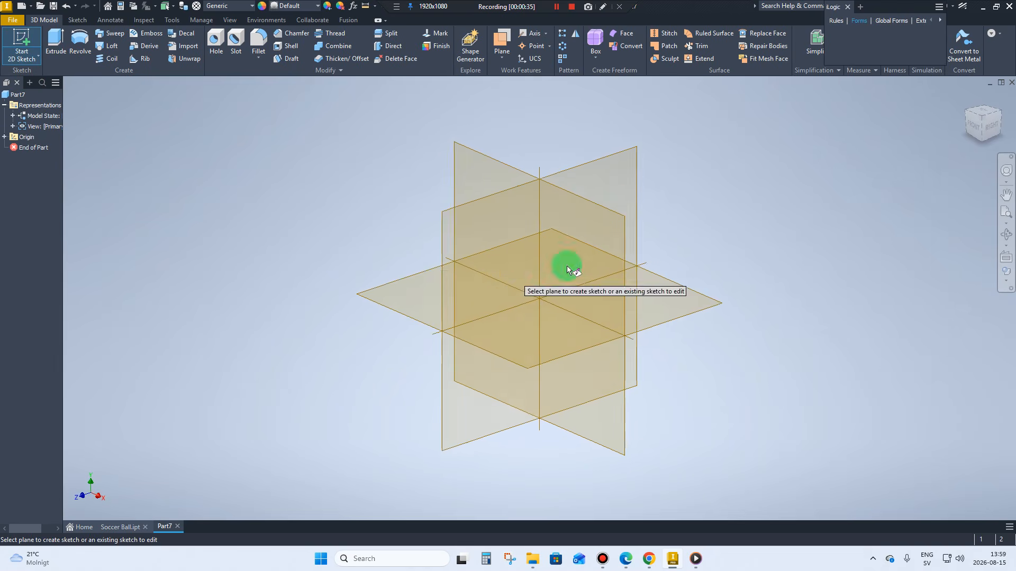
click(566, 265)
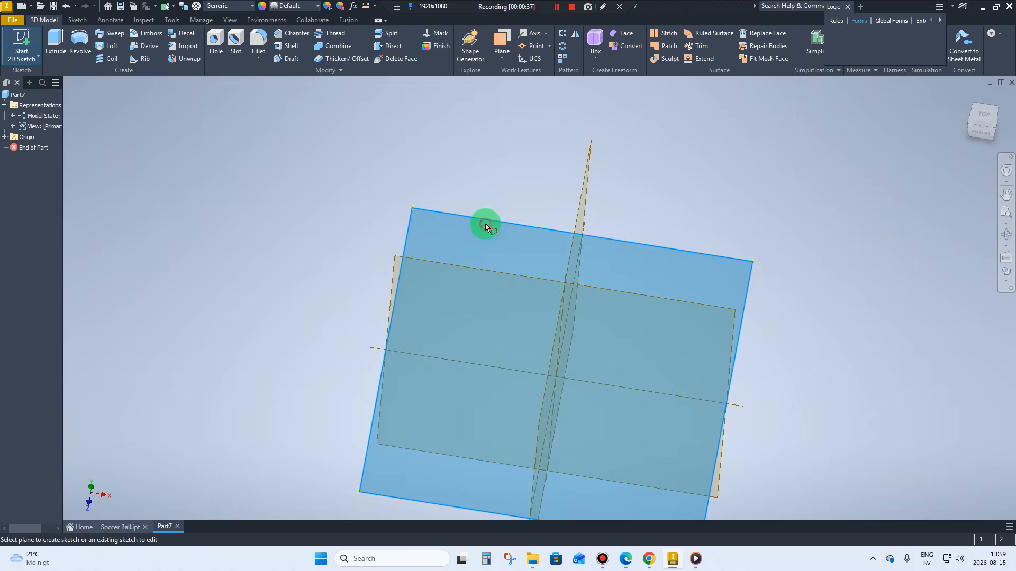
click(486, 226)
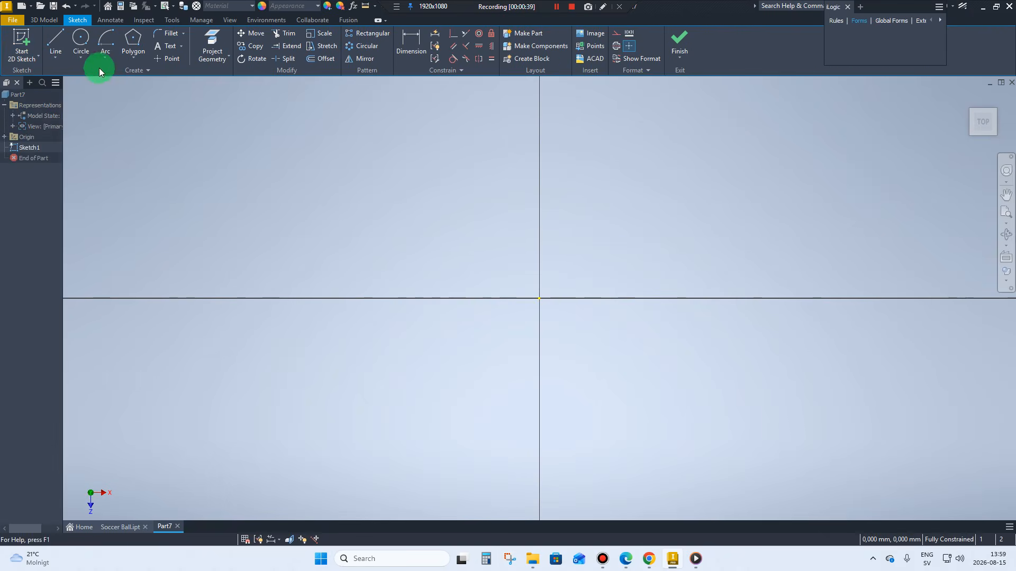
Draw an inscribed five-sided polygon centred on the origin, with sides about 10.4 mm long
click(134, 43)
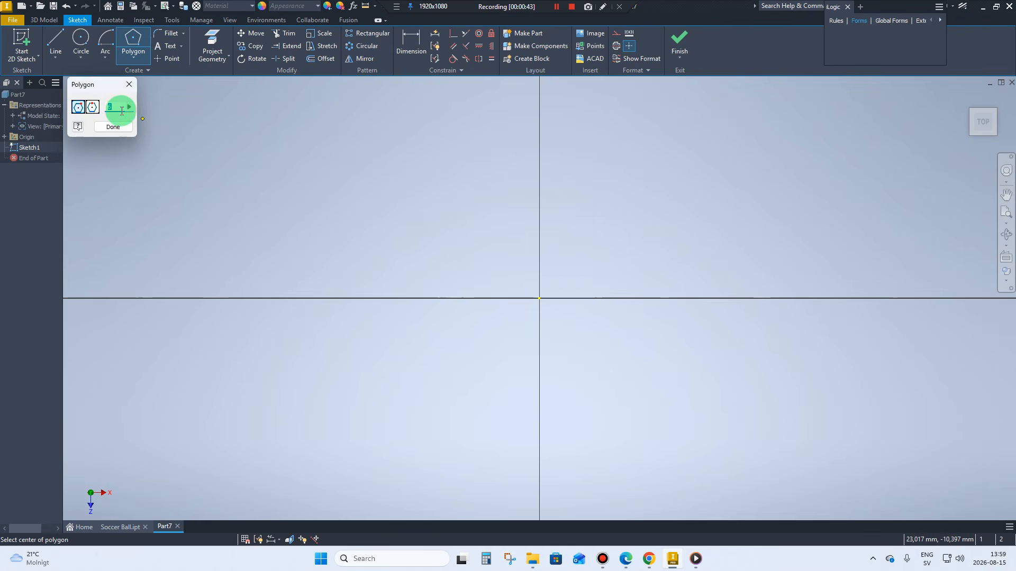
click(89, 112)
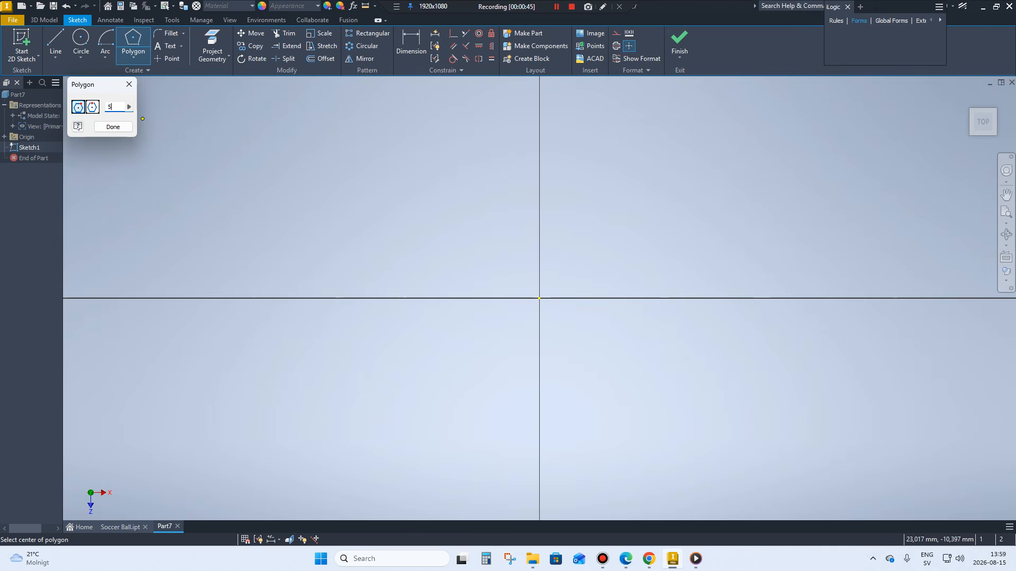
click(539, 298)
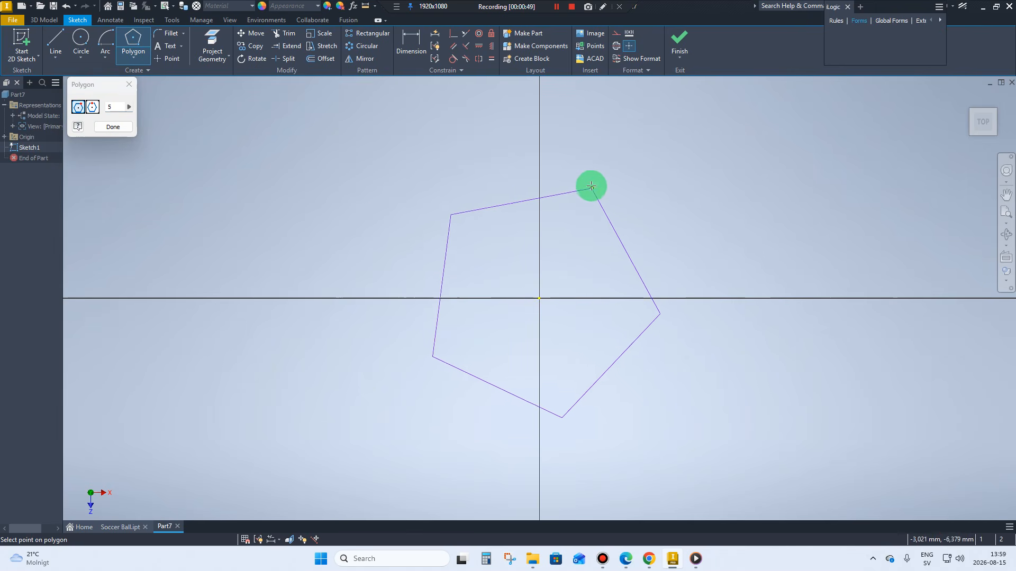
click(574, 149)
right_click(665, 157)
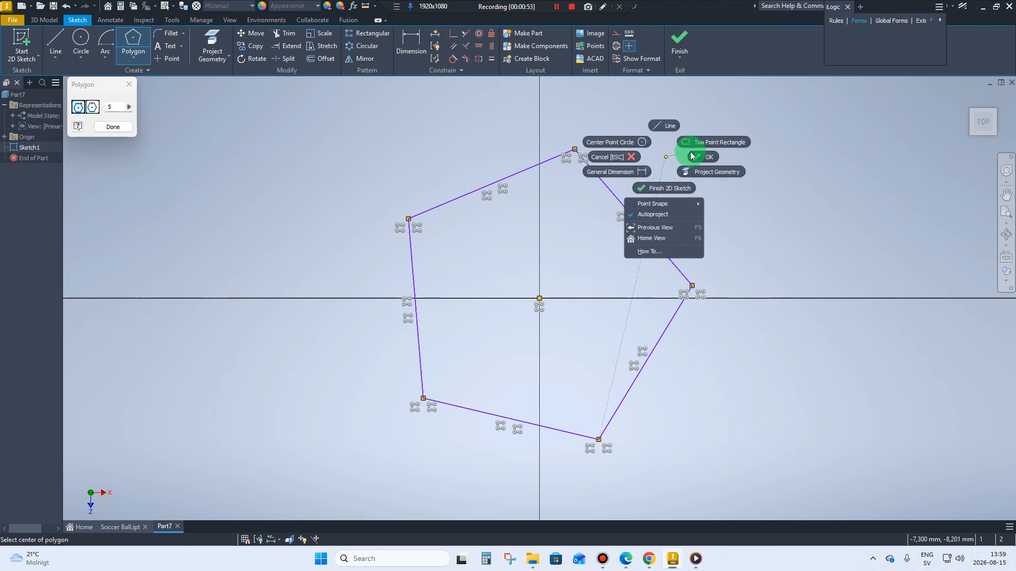
click(700, 157)
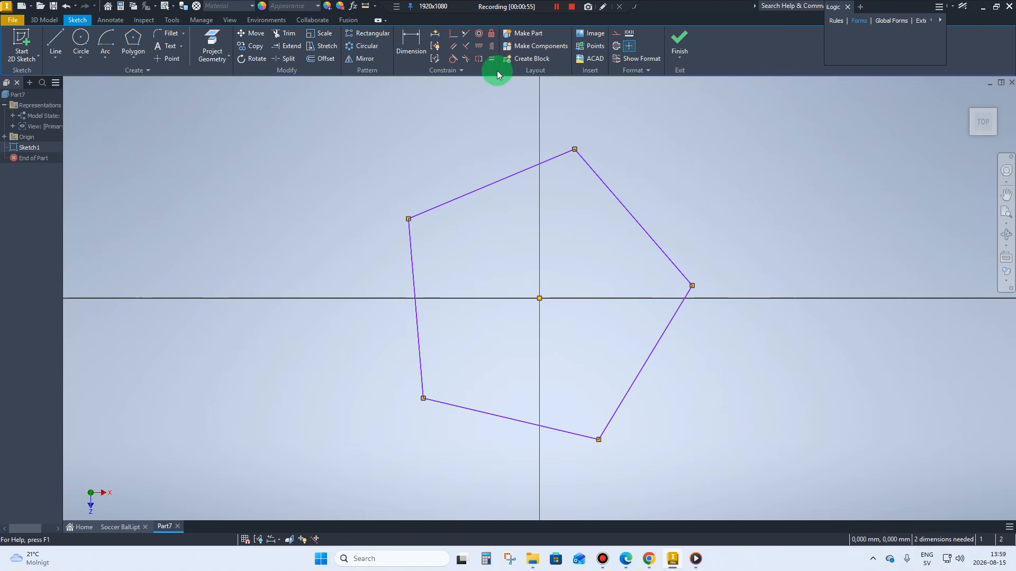
Constrain the pentagon's bottom edge to be horizontal
click(475, 47)
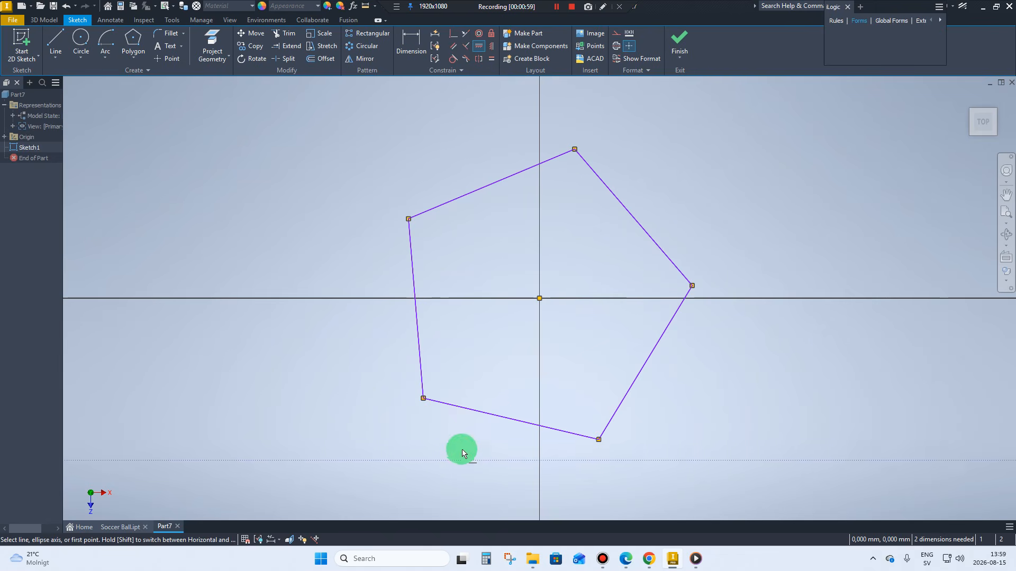
click(491, 425)
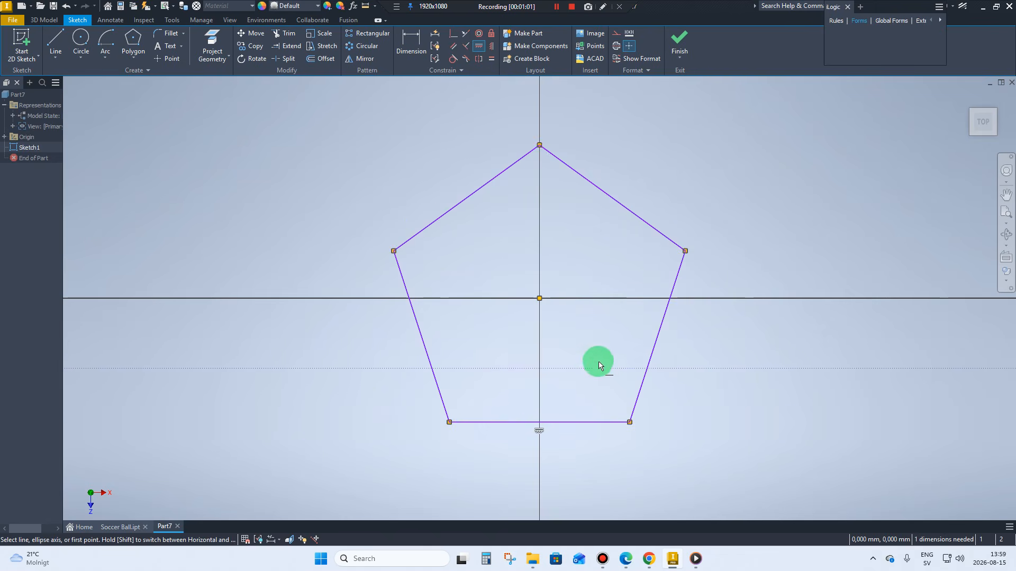
right_click(614, 358)
click(627, 357)
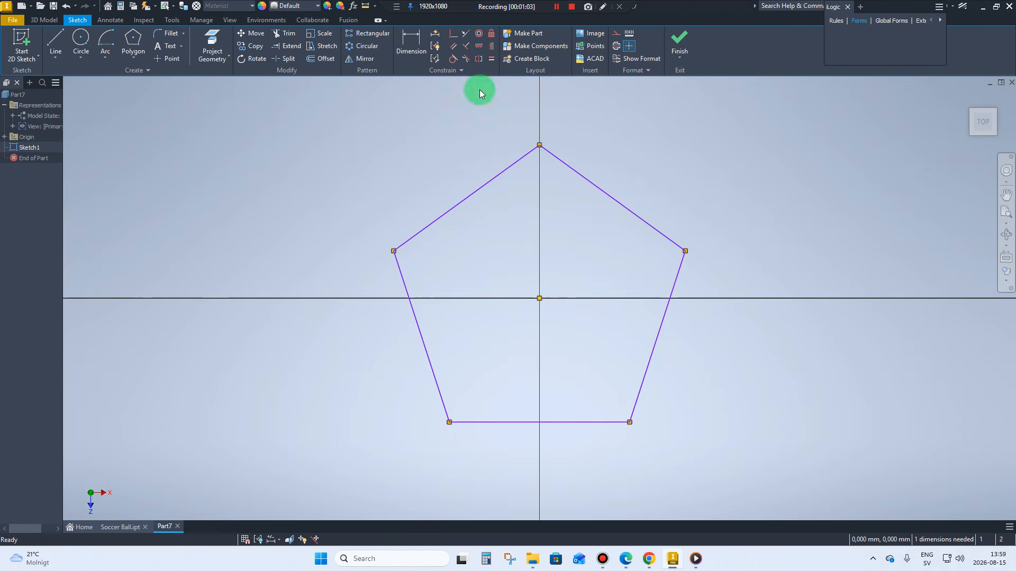
Dimension the pentagon's bottom edge to 22 mm
click(412, 42)
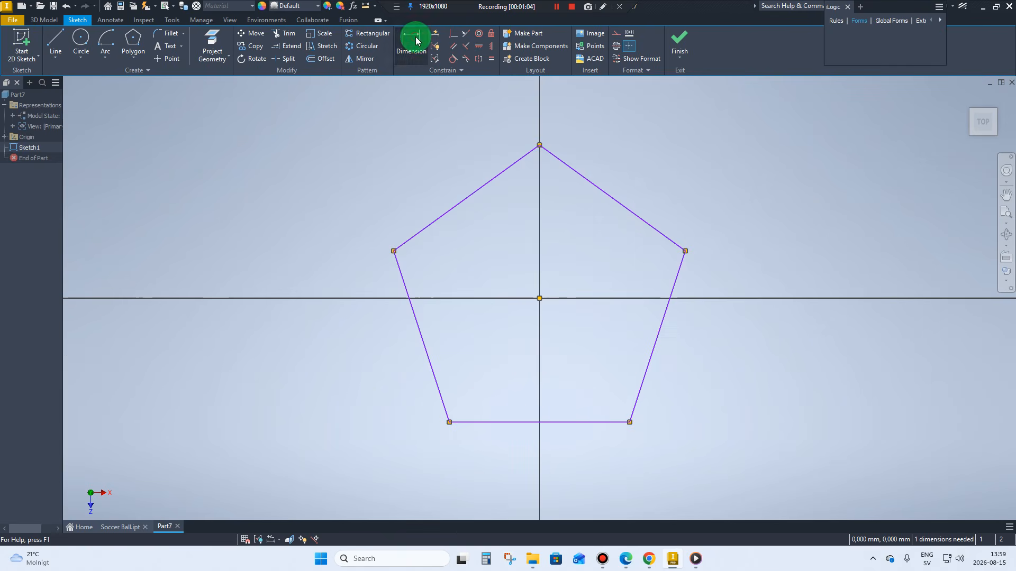
click(505, 423)
click(503, 440)
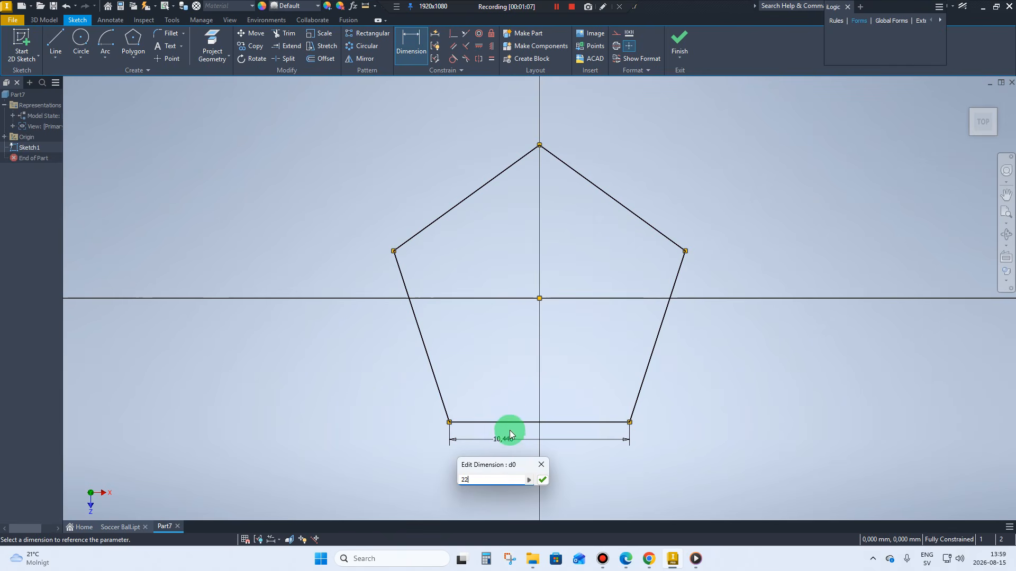
text(22)
click(543, 481)
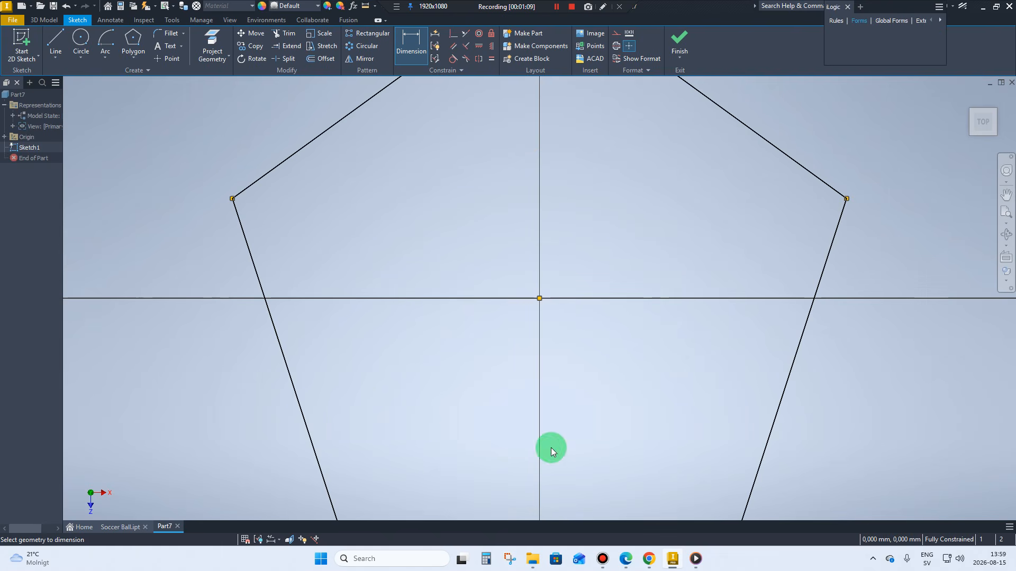
scroll(490, 238, up, 5)
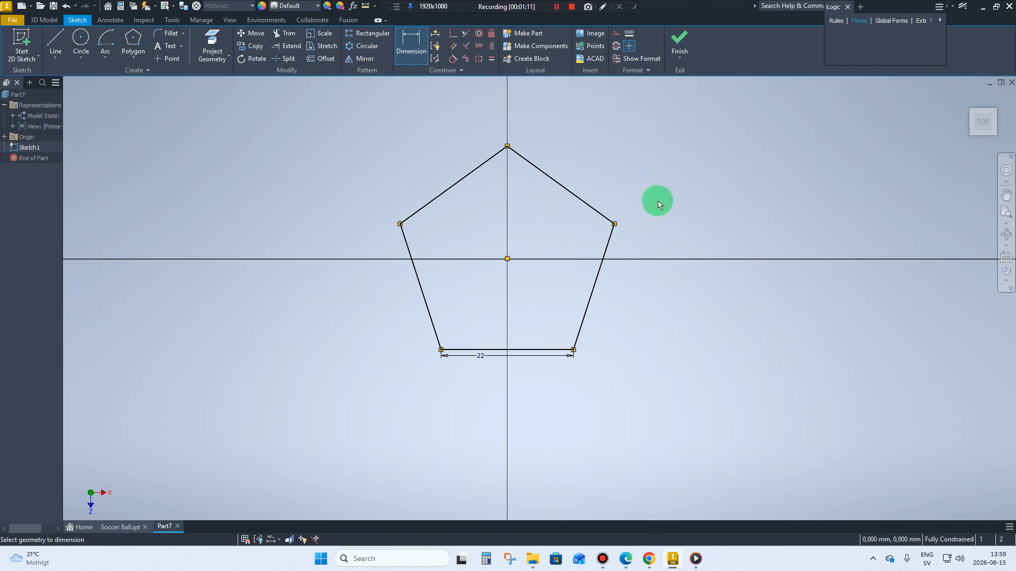
right_click(688, 335)
click(713, 339)
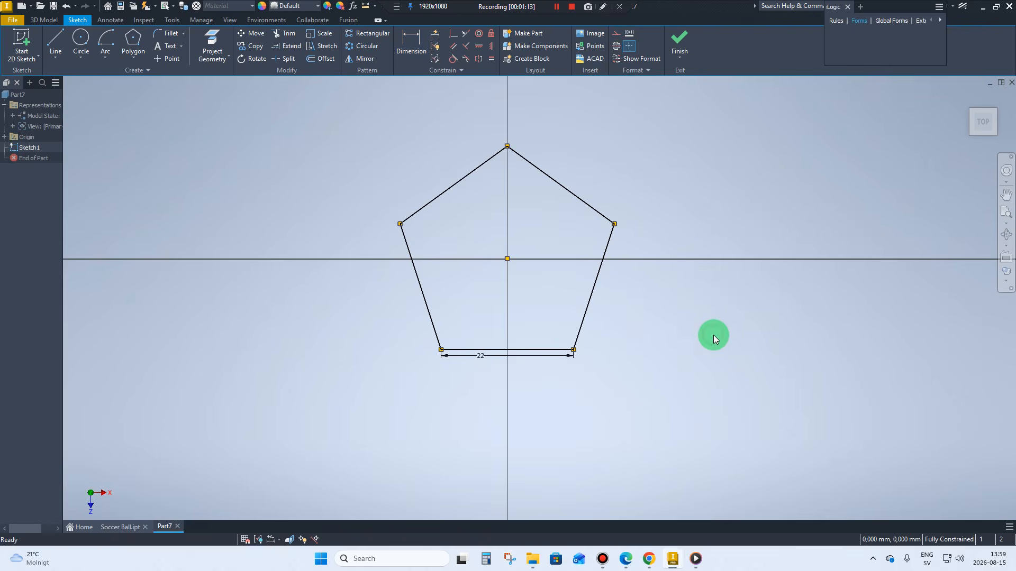
Draw a line from the pentagon's top vertex outward and slightly right, at about 108° to the upper-right edge
right_click(683, 345)
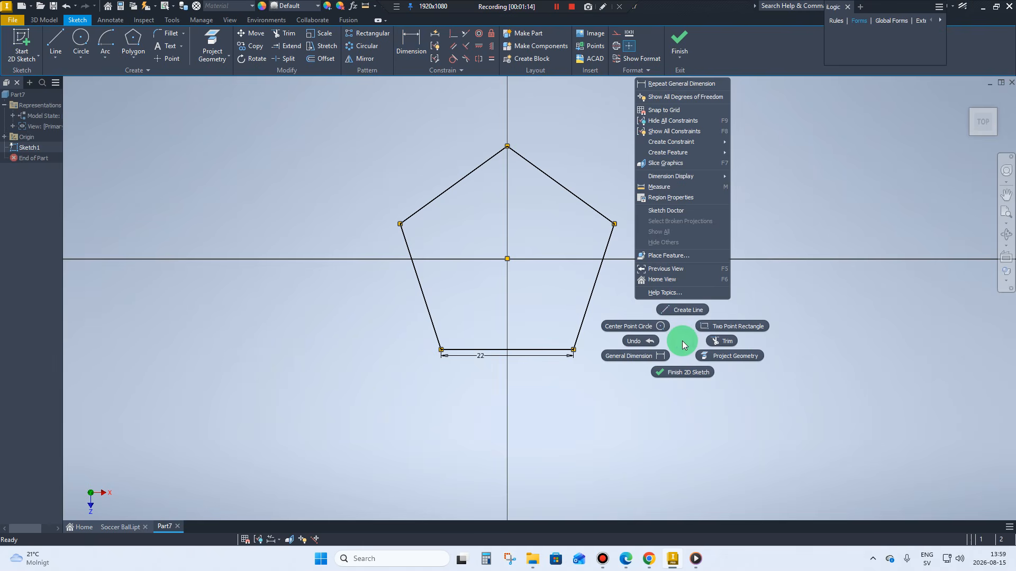
click(681, 310)
scroll(545, 426, down, 2)
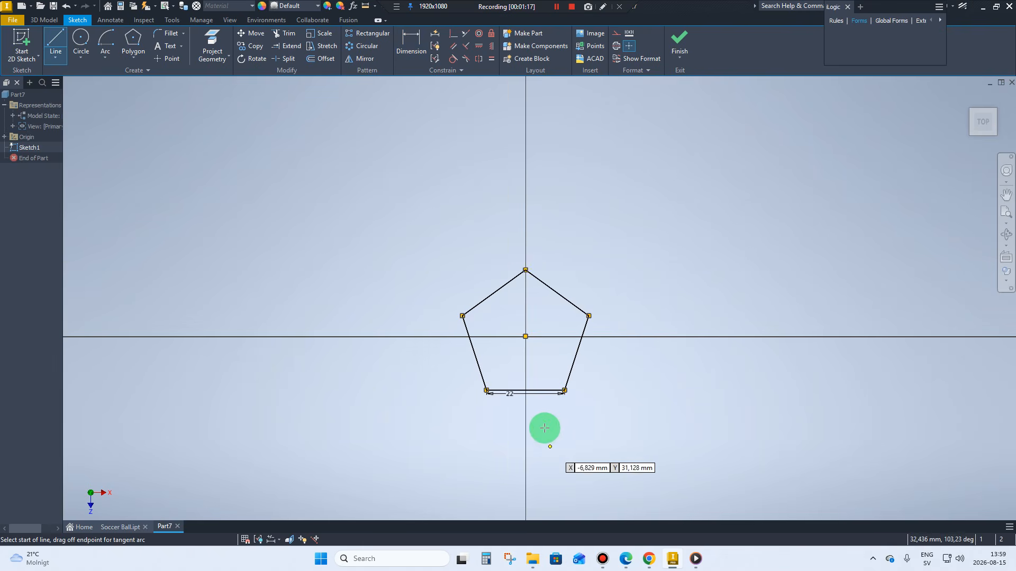
click(525, 270)
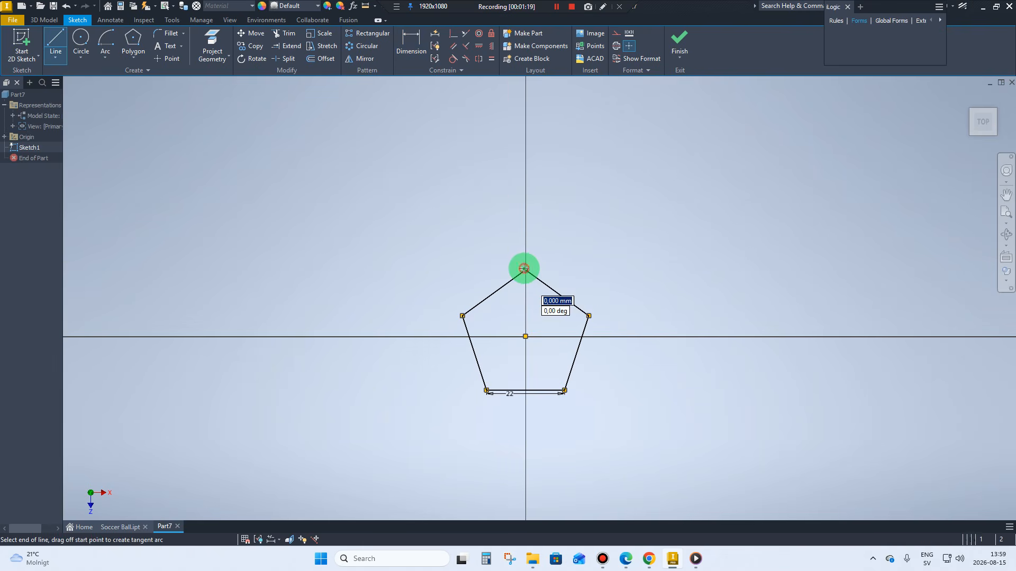
click(546, 202)
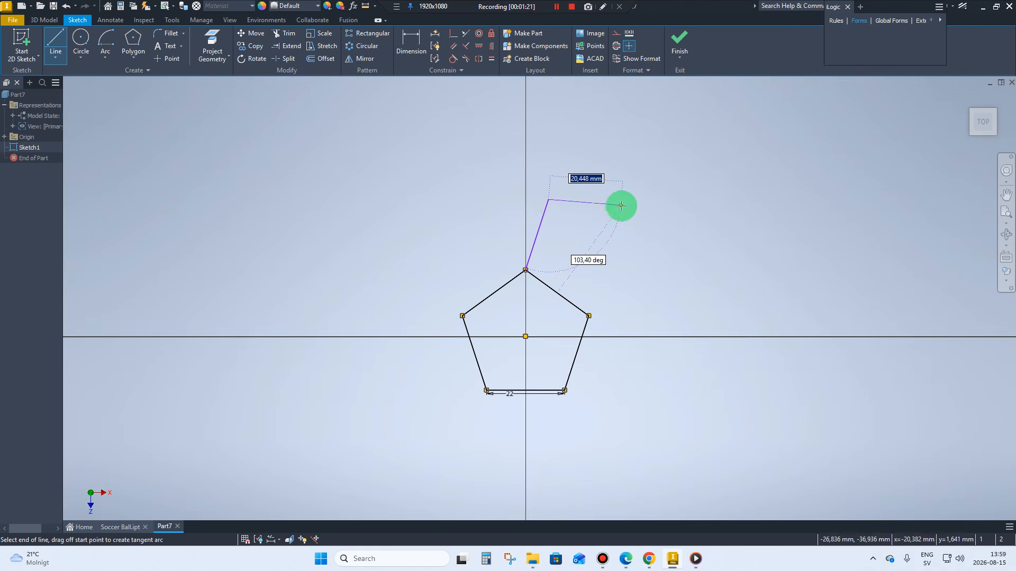
right_click(621, 207)
click(653, 209)
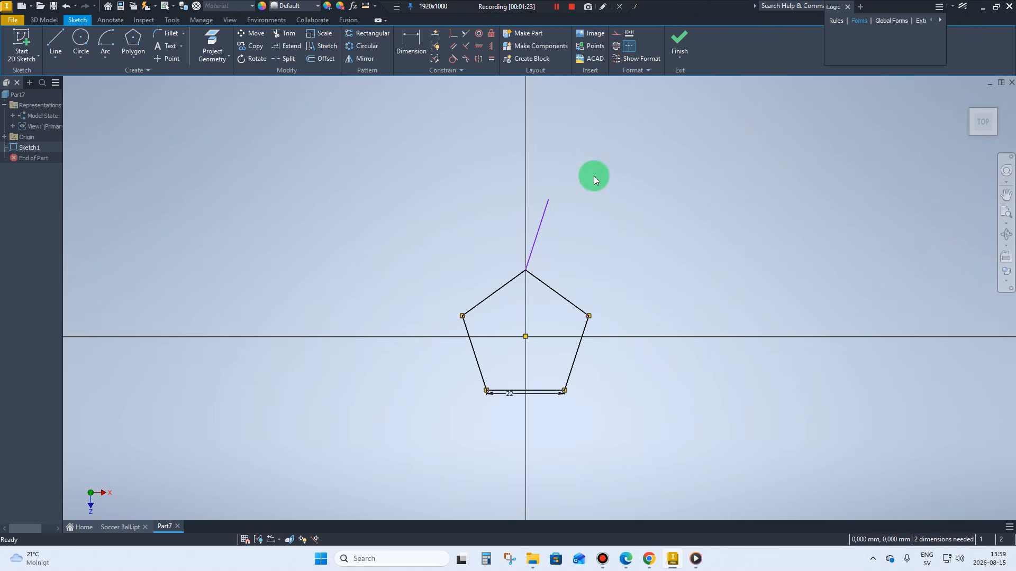
Set the angle between the pentagon's upper-right edge and the outward line to 120°
click(425, 63)
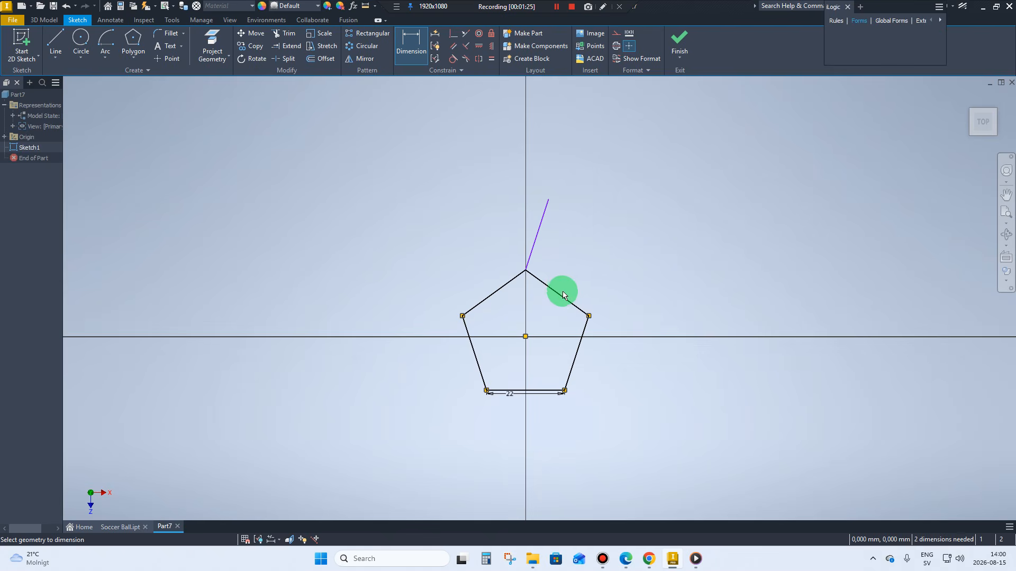
click(563, 298)
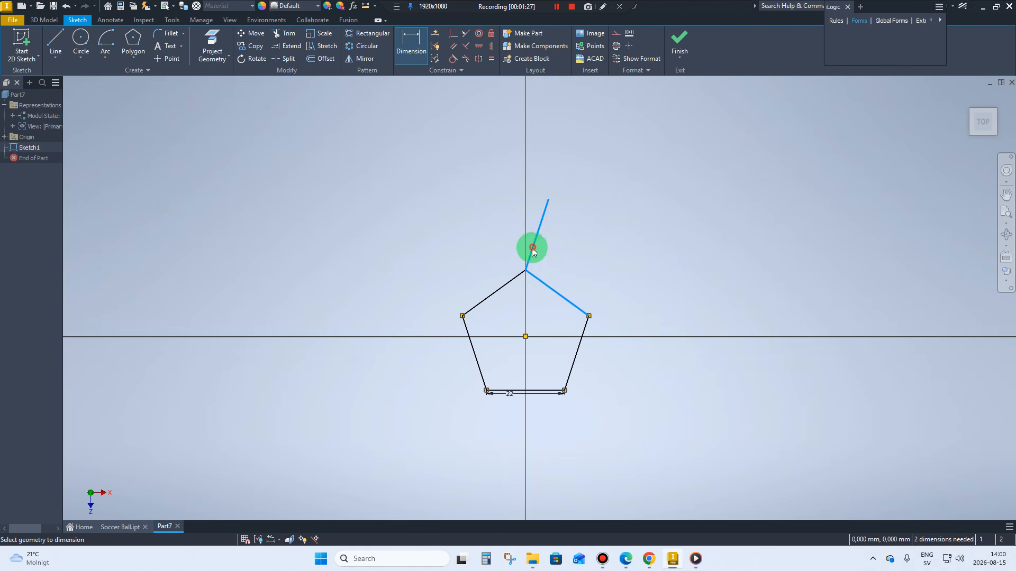
click(548, 263)
text(120)
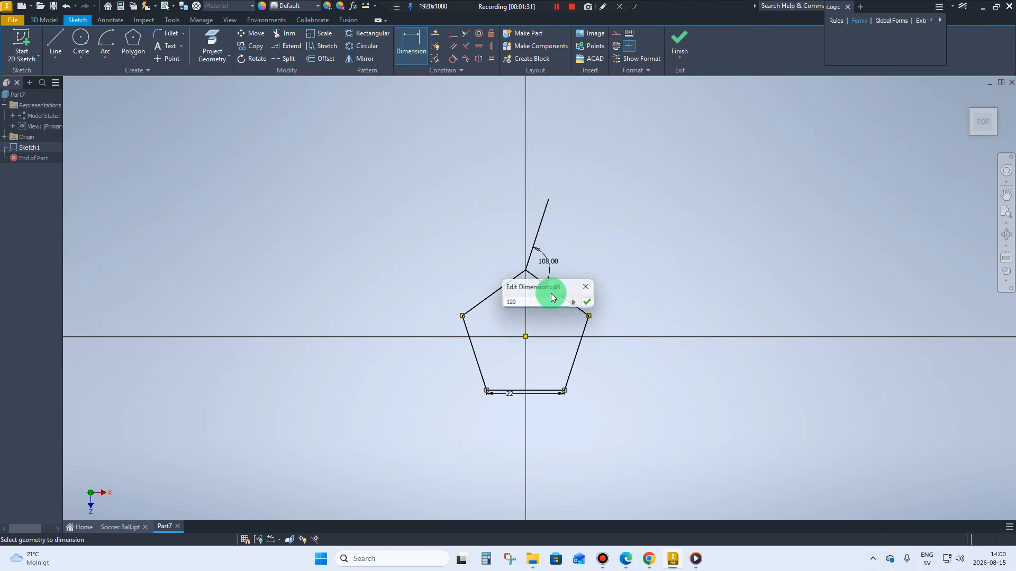
key(Return)
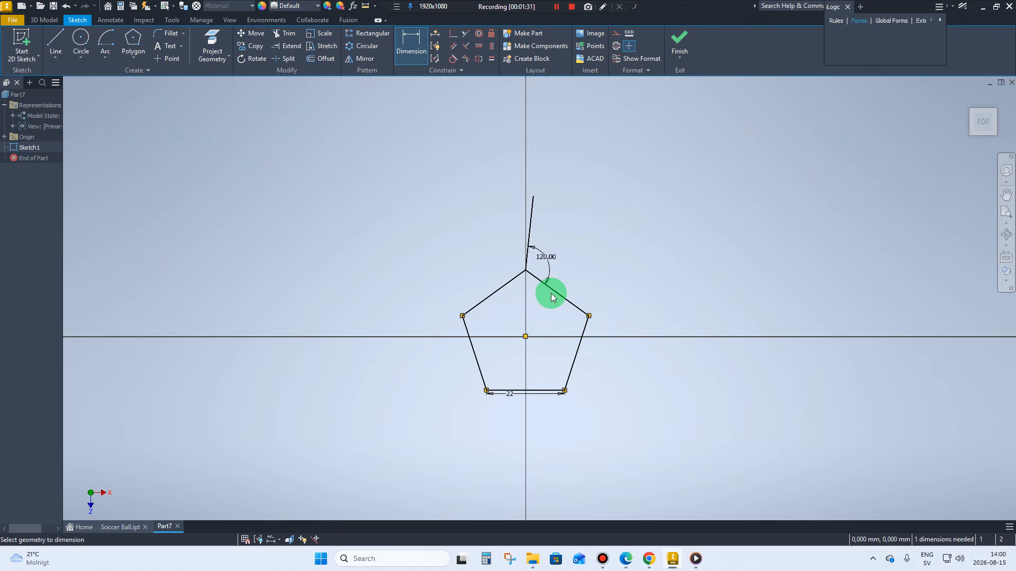
right_click(613, 248)
click(632, 250)
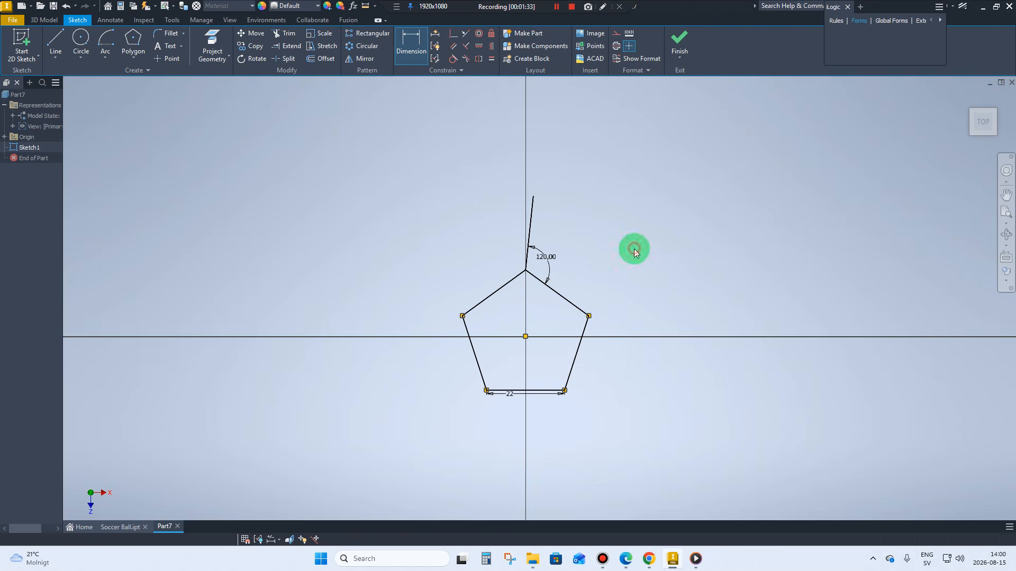
Make the outward line equal in length to the pentagon's bottom edge and finish the sketch
click(491, 63)
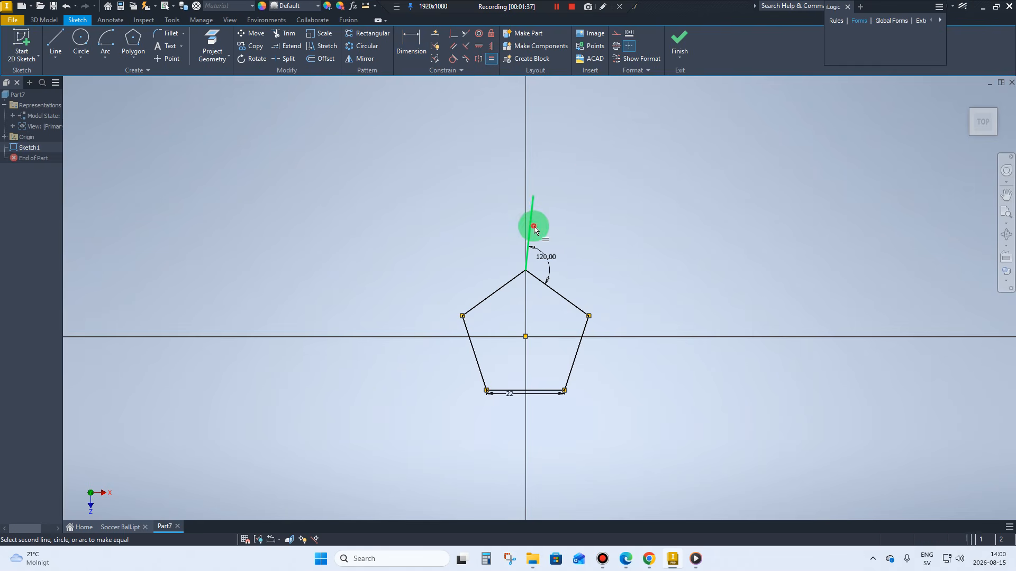
click(548, 391)
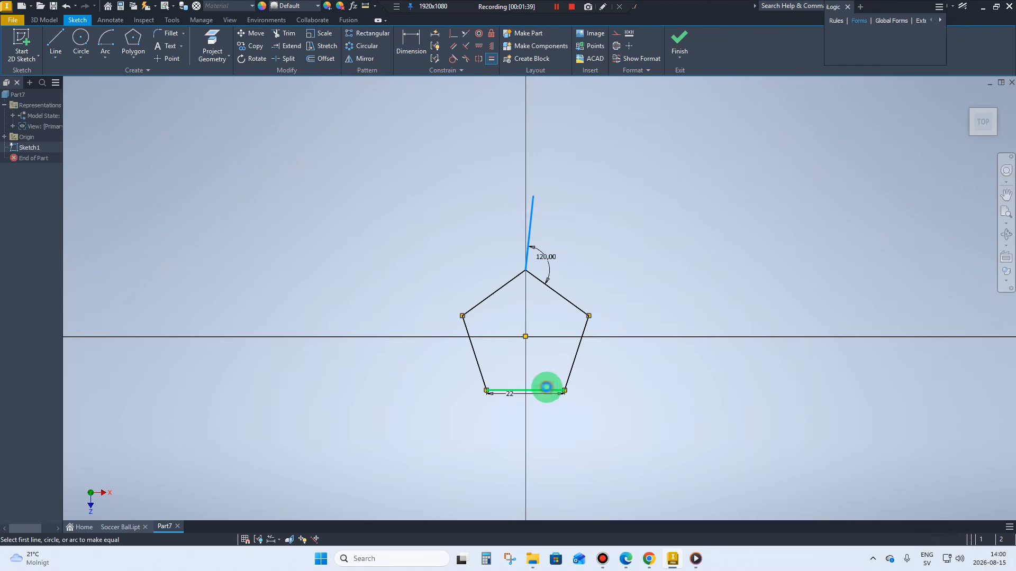
right_click(629, 369)
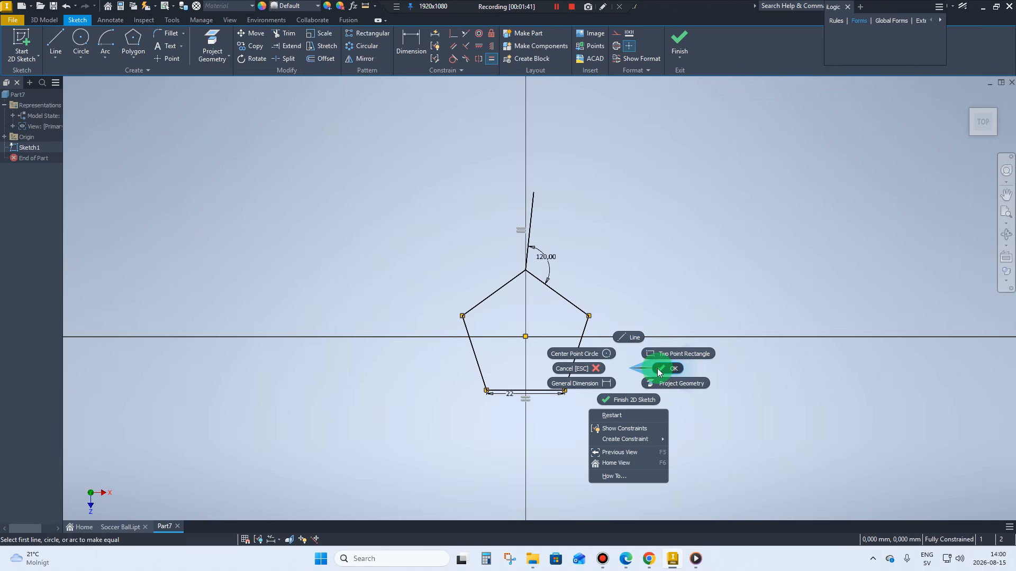
click(658, 370)
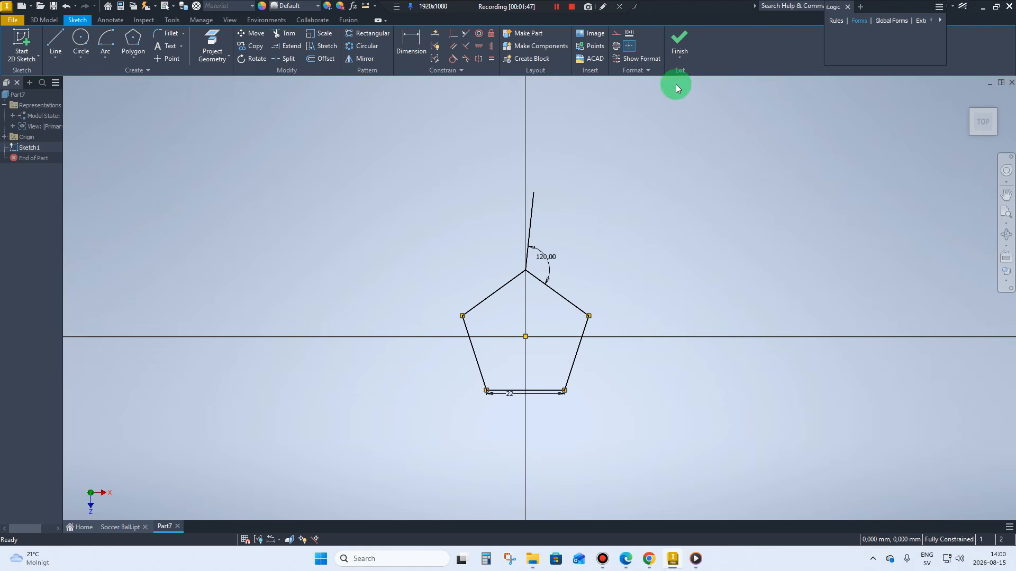
click(679, 42)
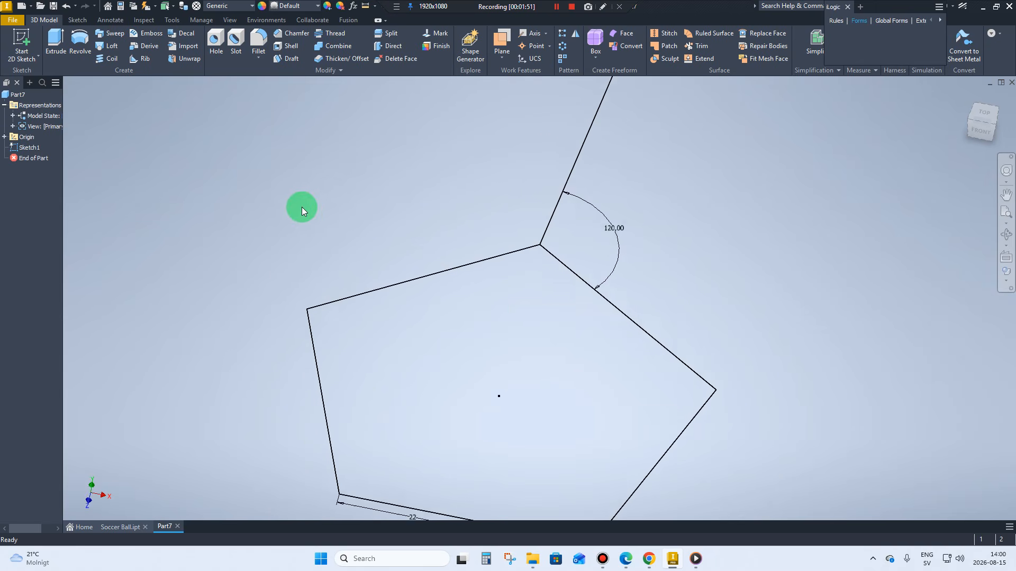
click(80, 45)
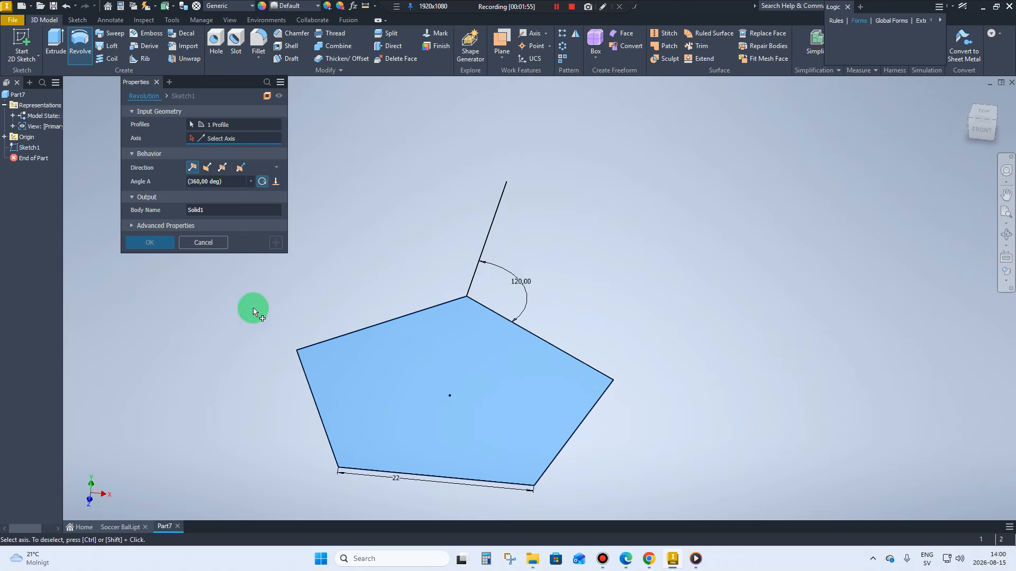
click(267, 96)
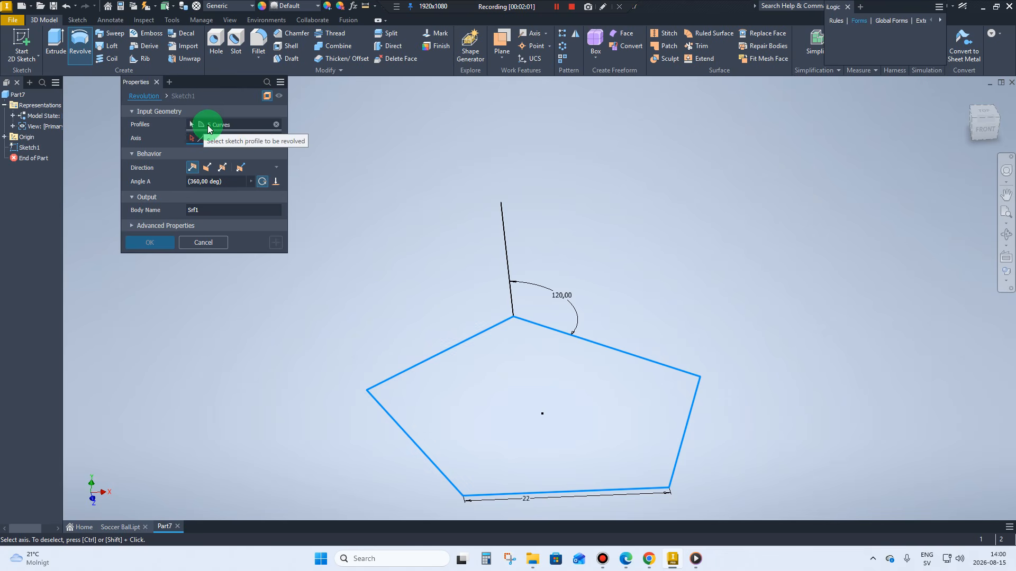
click(506, 234)
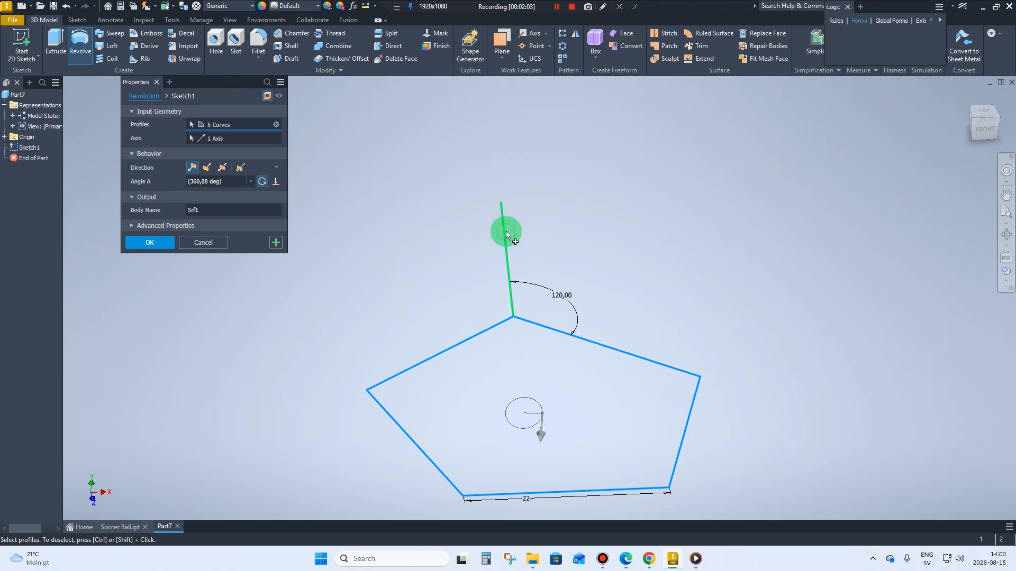
click(214, 139)
click(551, 331)
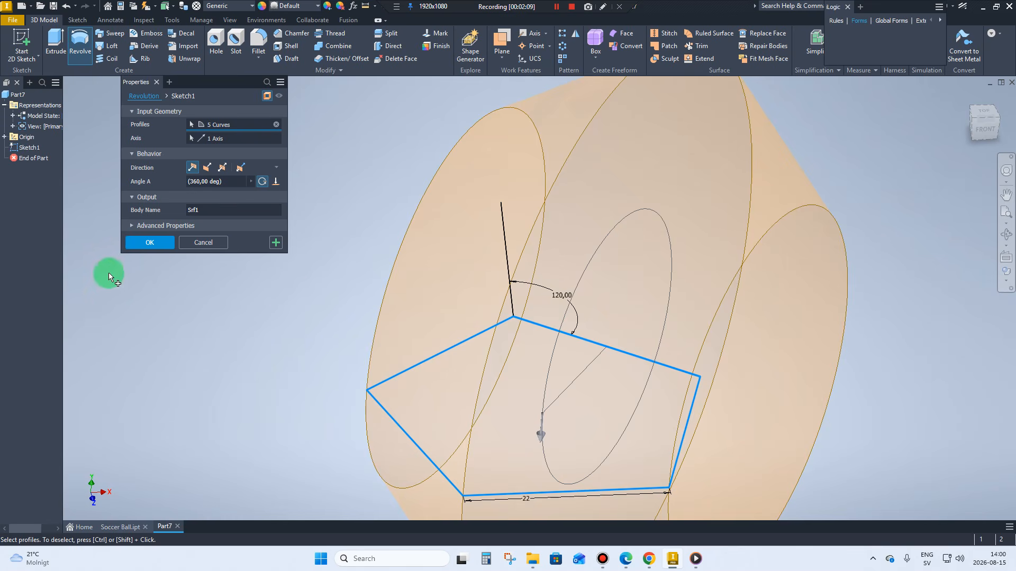
click(203, 242)
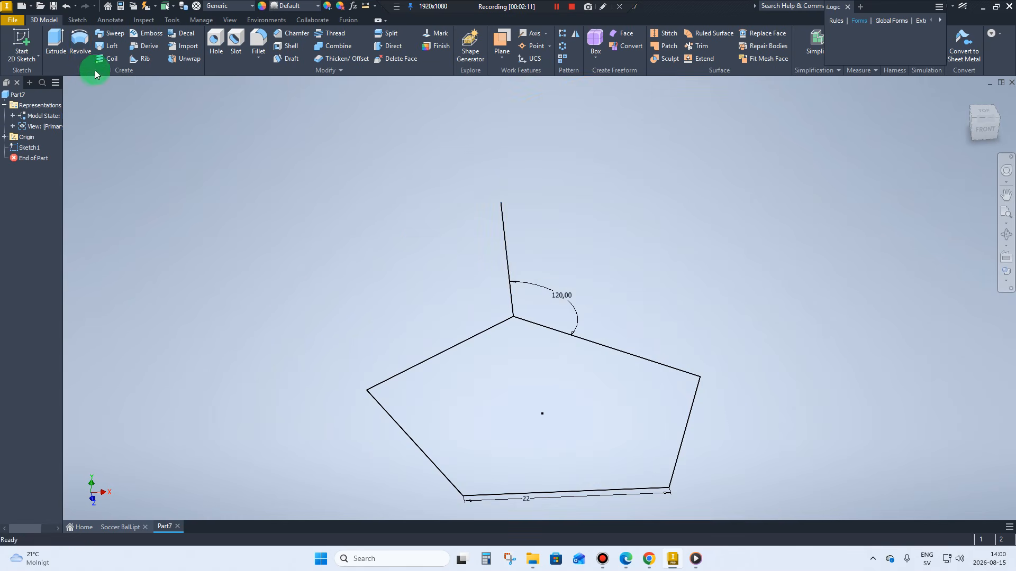
Revolve the outward line 120° as a surface about the pentagon's upper-right edge and make its sketch visible again
click(80, 45)
click(266, 99)
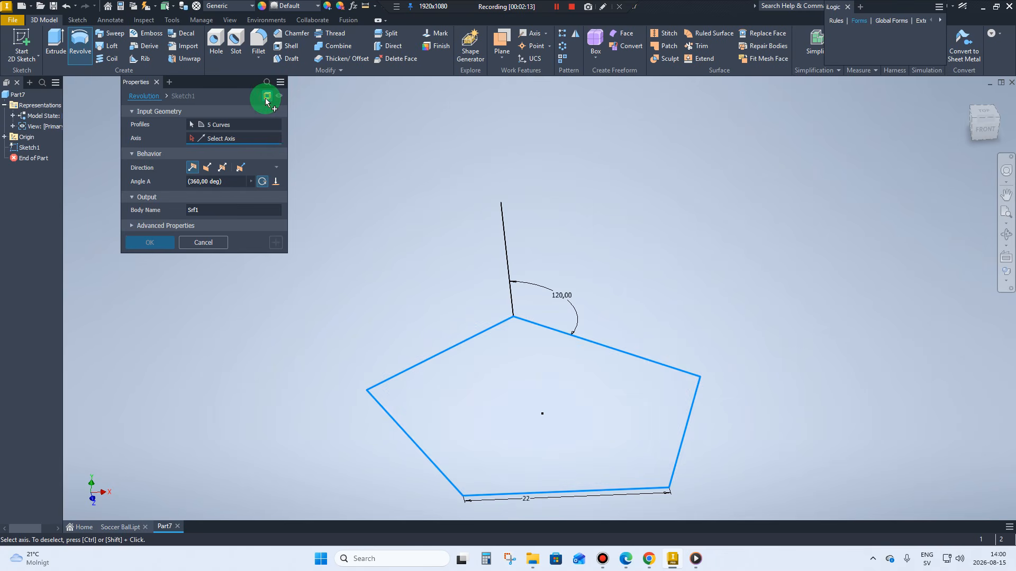
click(230, 130)
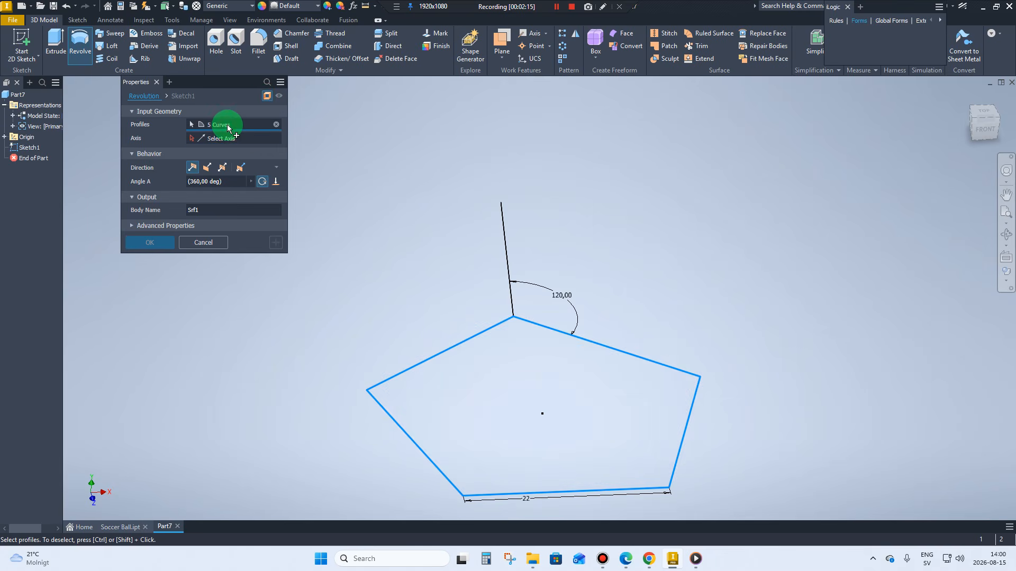
click(511, 257)
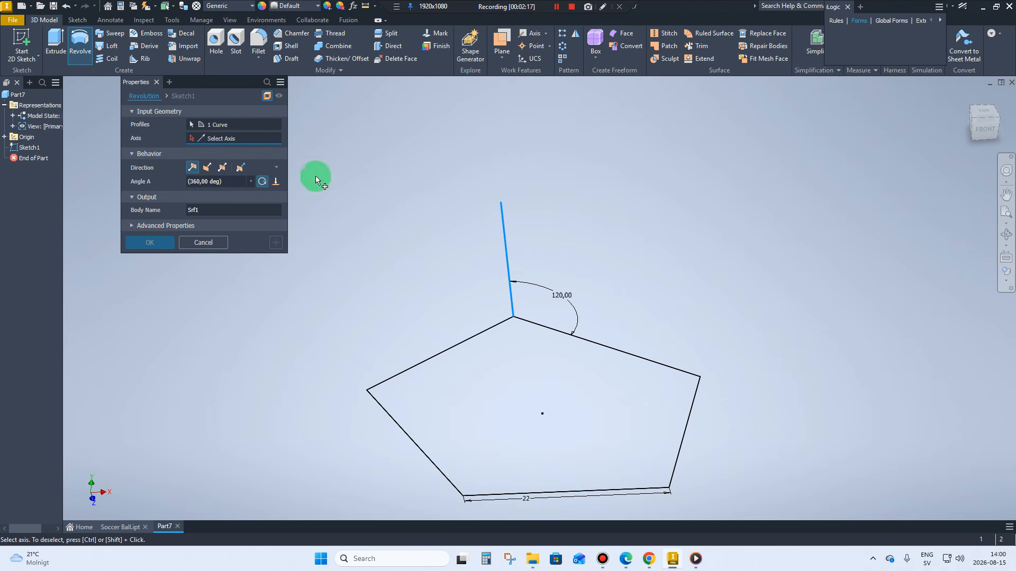
click(207, 142)
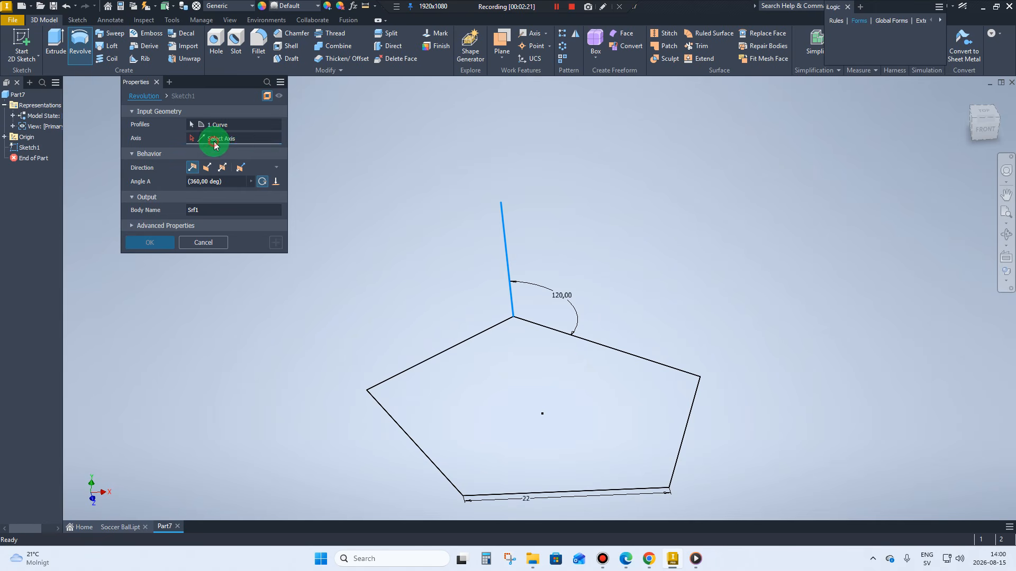
click(601, 345)
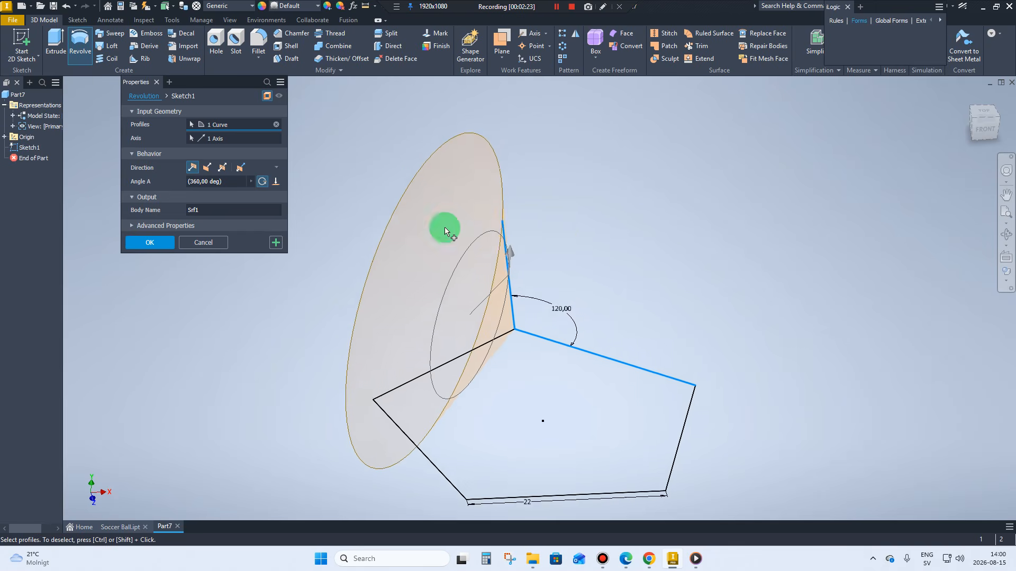
click(224, 182)
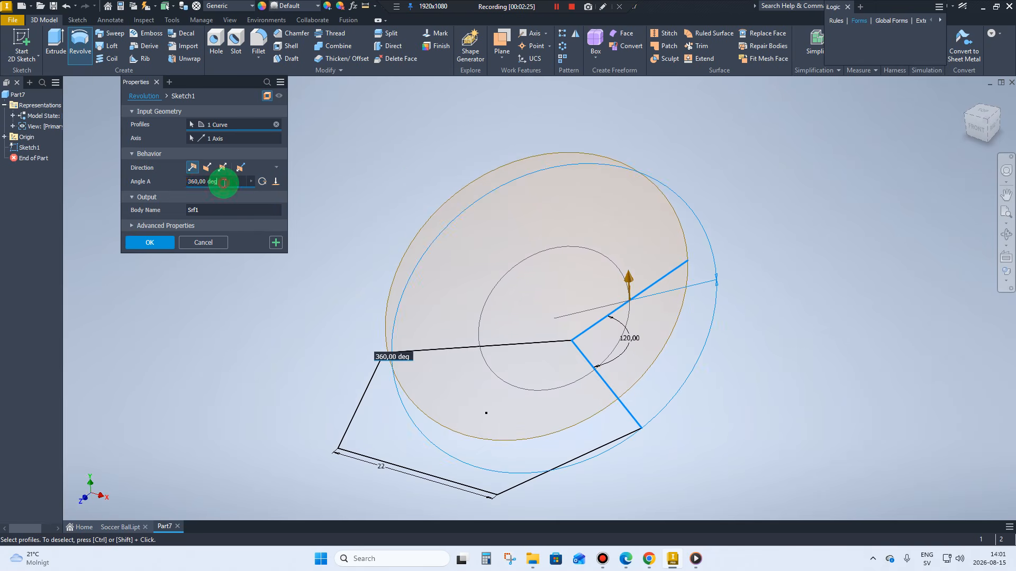
drag(223, 183, 169, 189)
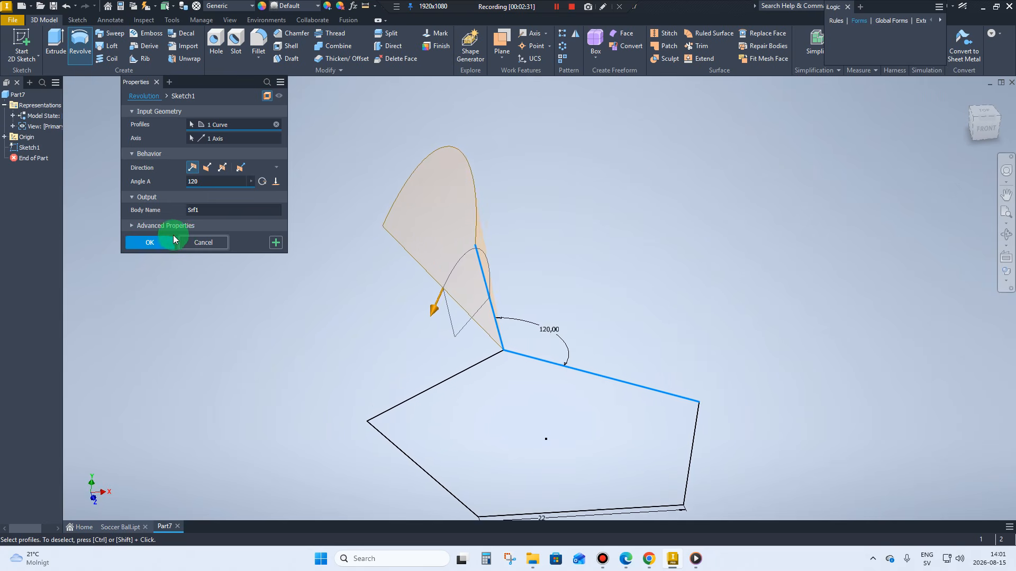
click(149, 242)
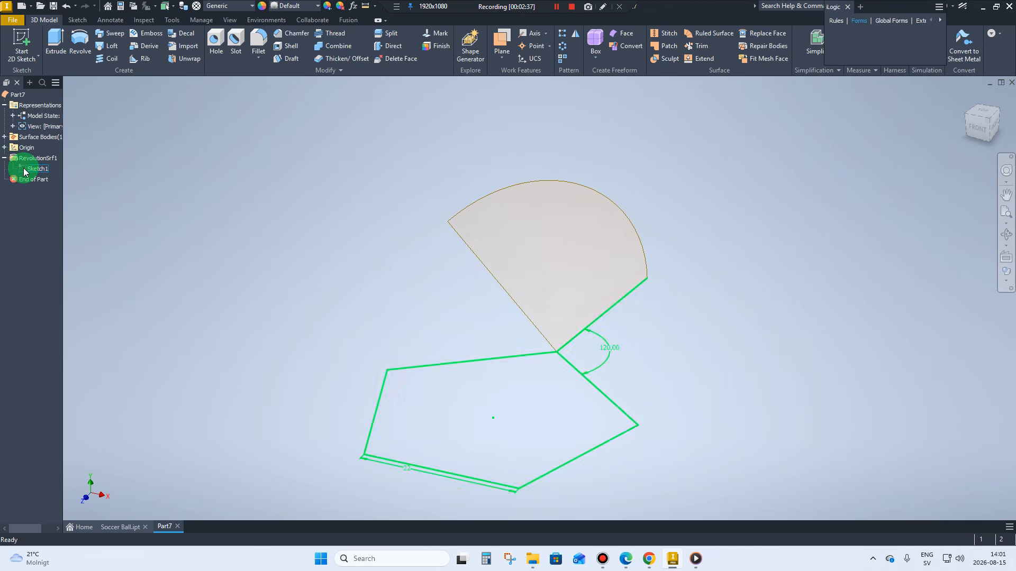
right_click(21, 168)
click(46, 305)
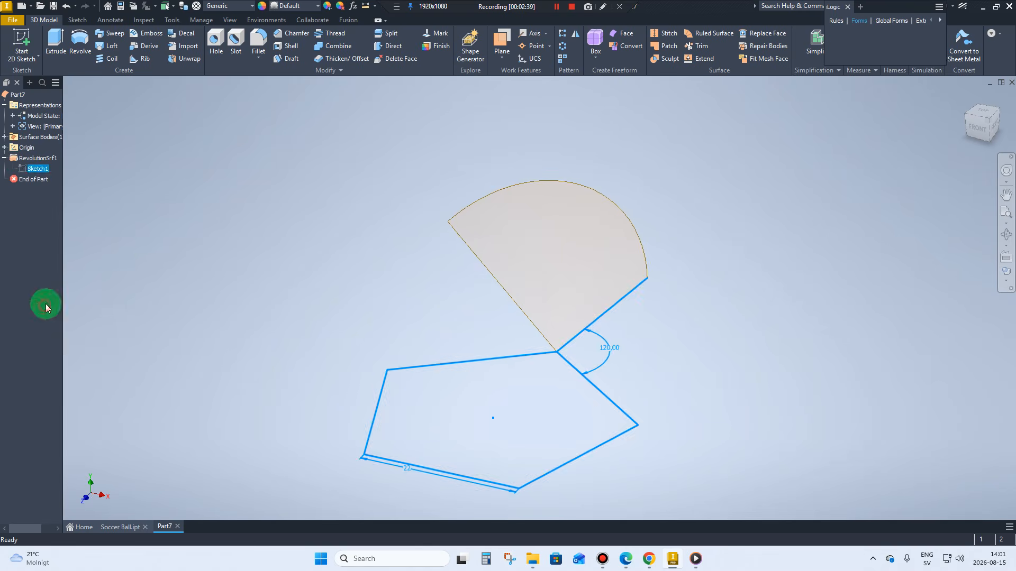
Mirror the revolved surface about the YZ plane
click(574, 36)
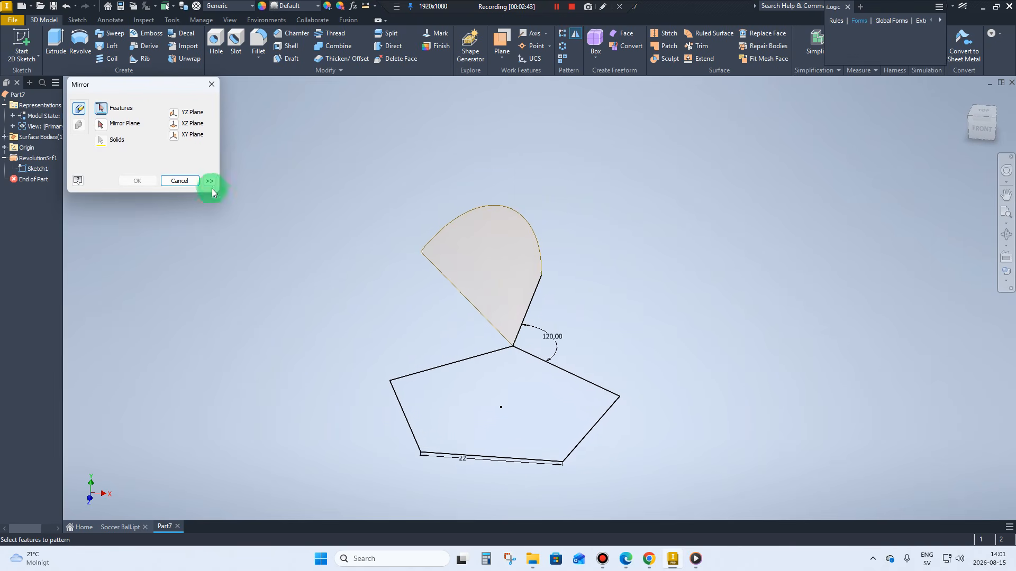
click(455, 242)
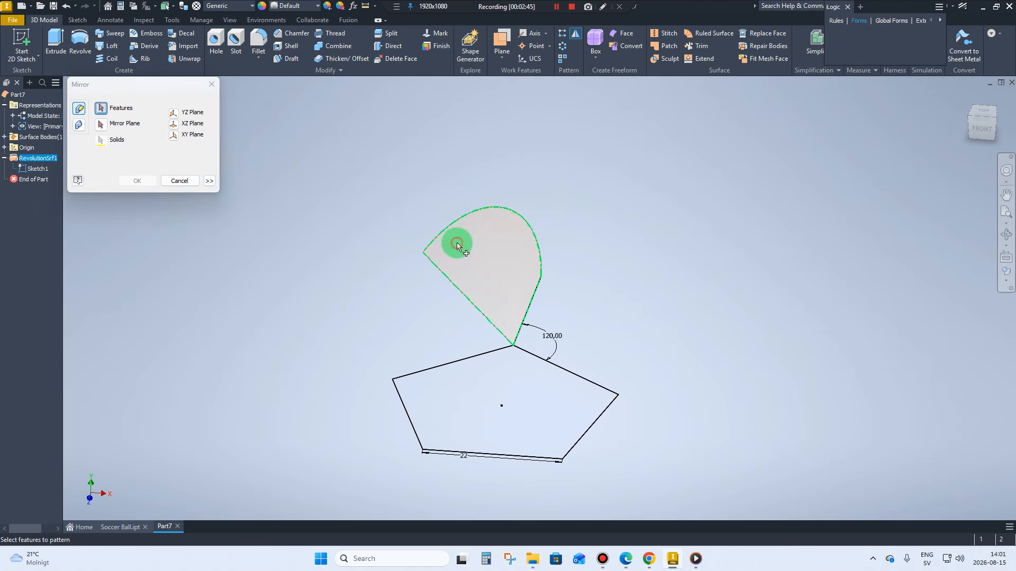
click(104, 128)
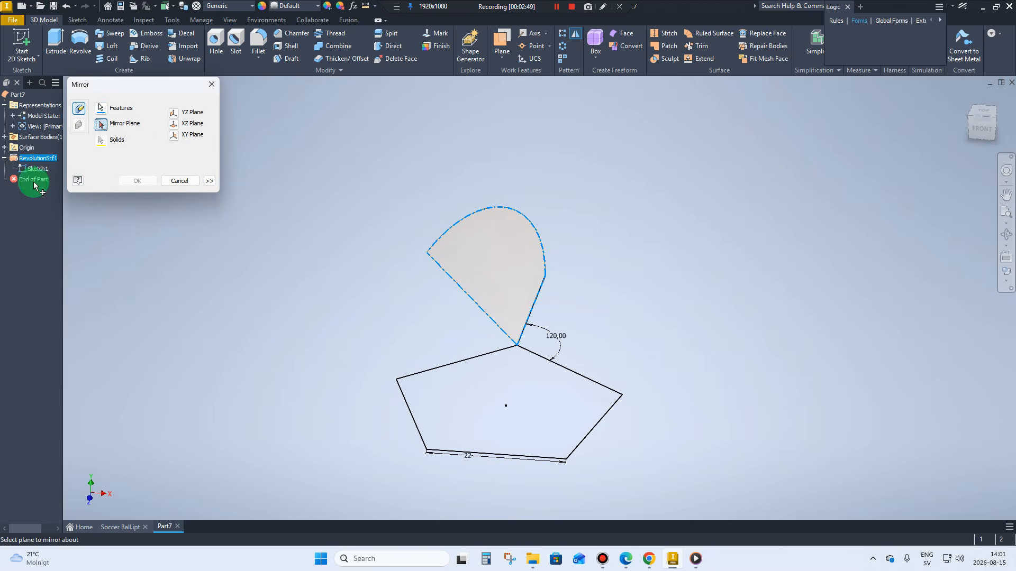
click(5, 147)
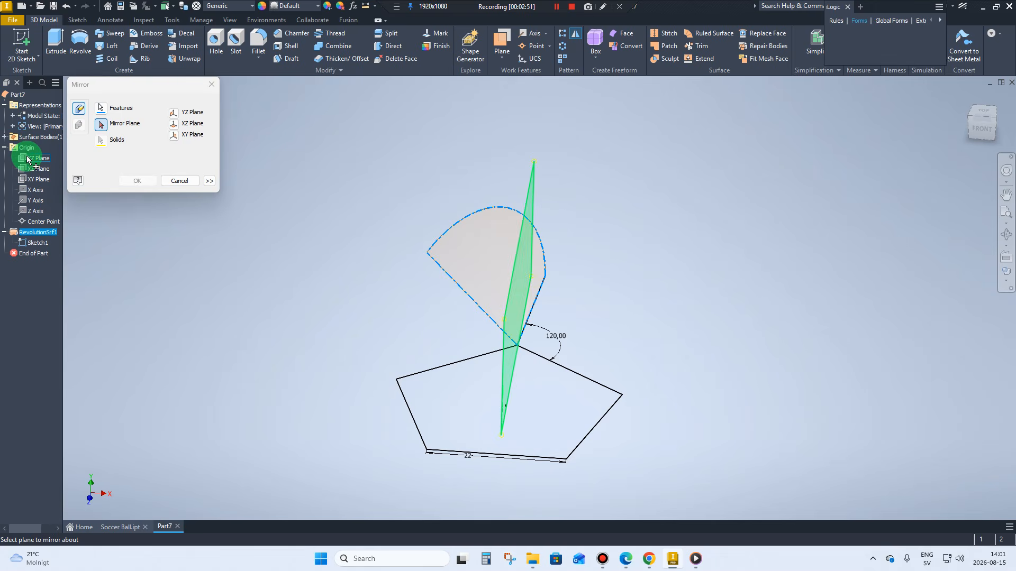
click(28, 159)
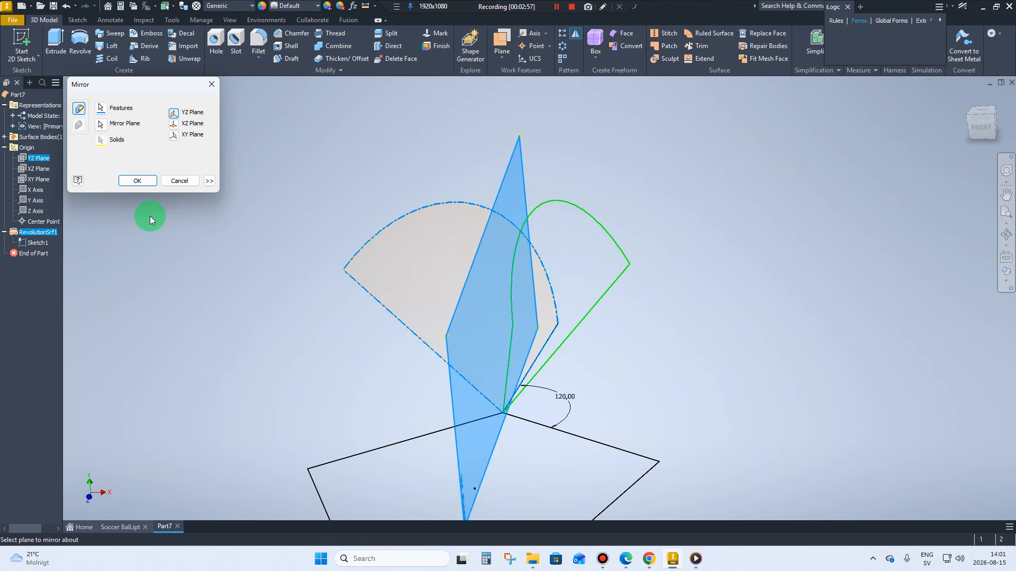
click(132, 180)
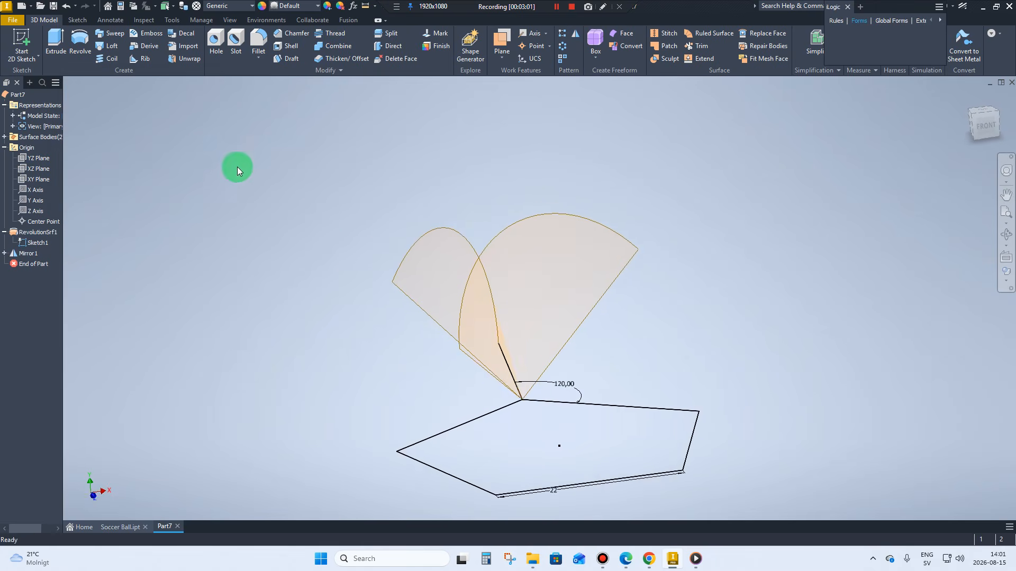
Create a 3D sketch containing the intersection curve of the revolved surface and its mirrored copy, and finish the sketch
click(33, 62)
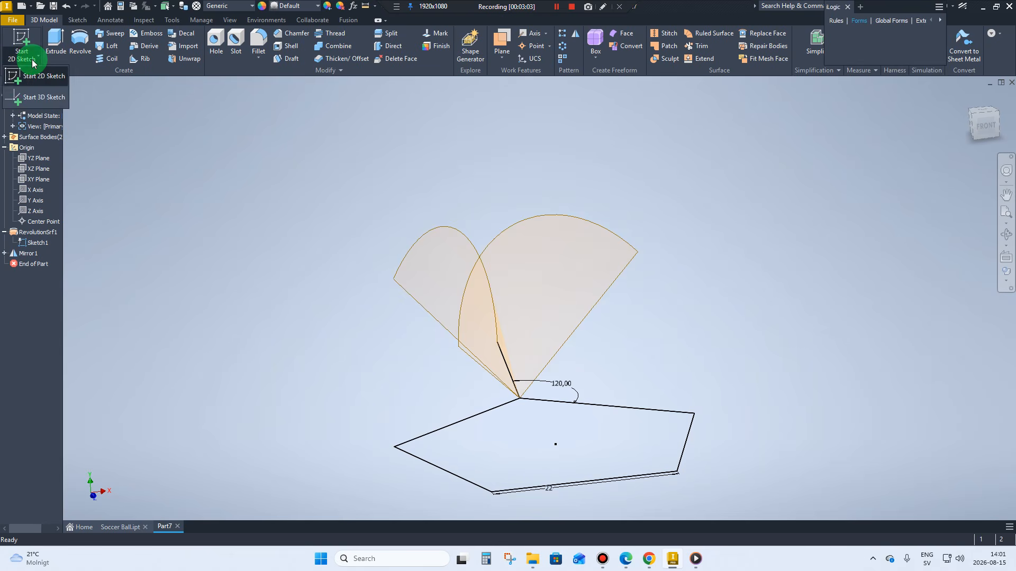
click(44, 98)
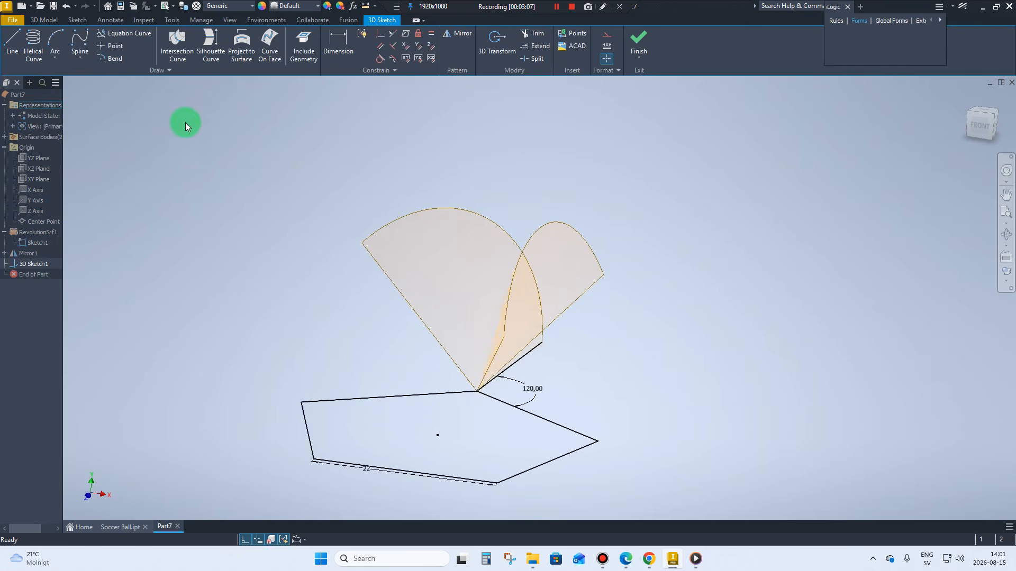
click(182, 62)
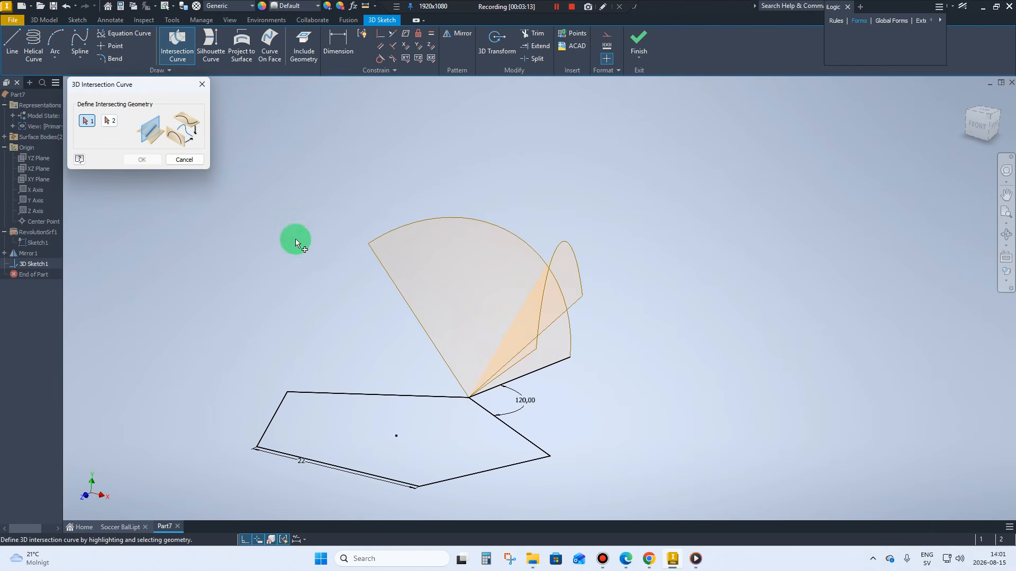
click(388, 265)
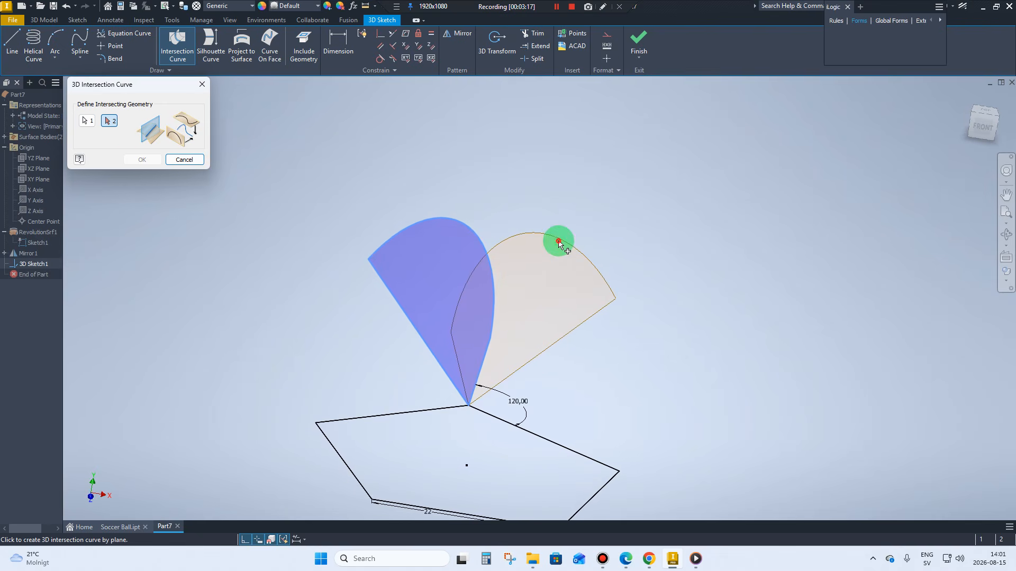
click(562, 262)
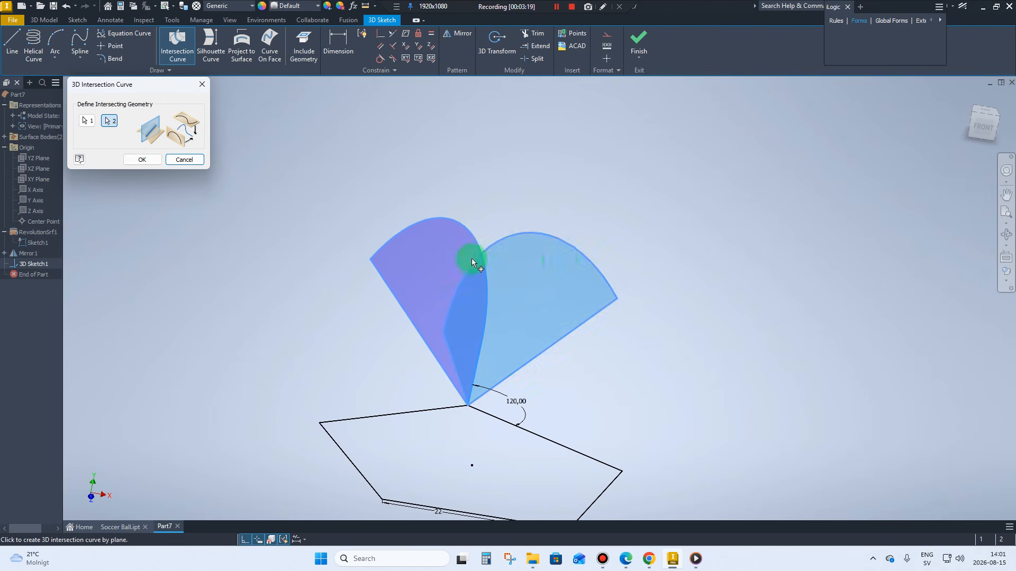
click(139, 160)
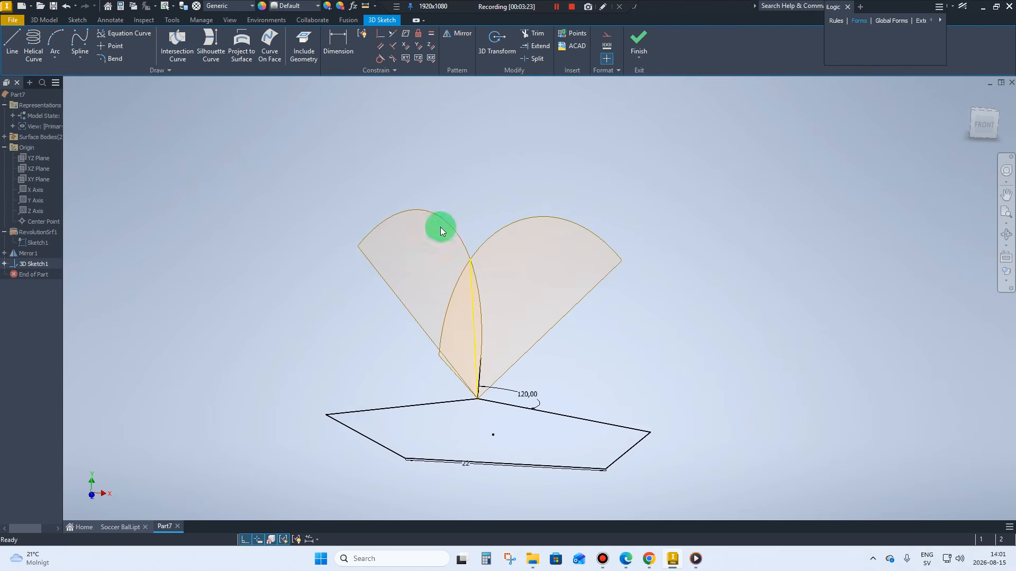
click(639, 38)
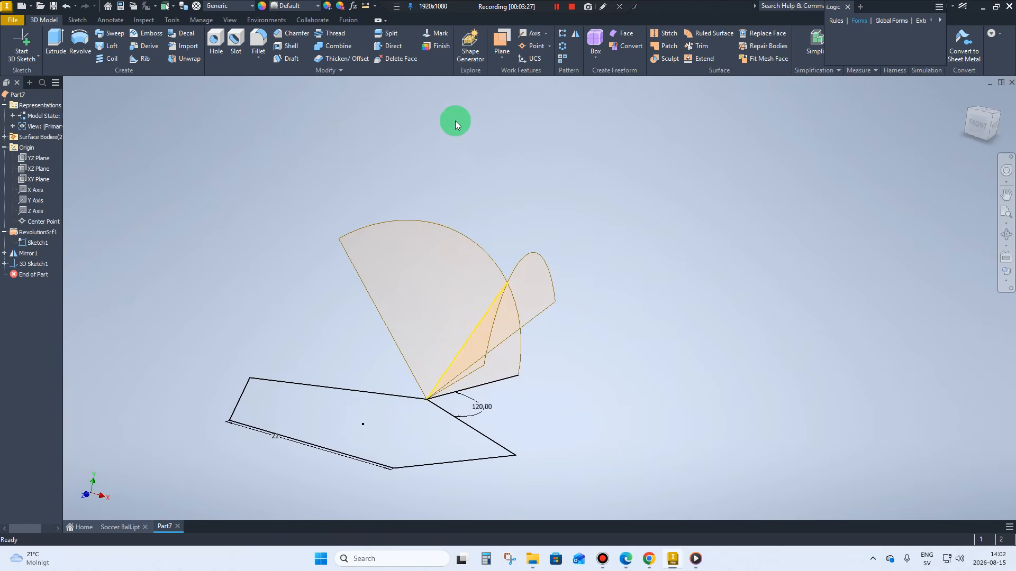
Delete the faces of both the revolved and the mirrored surfaces without healing
click(415, 64)
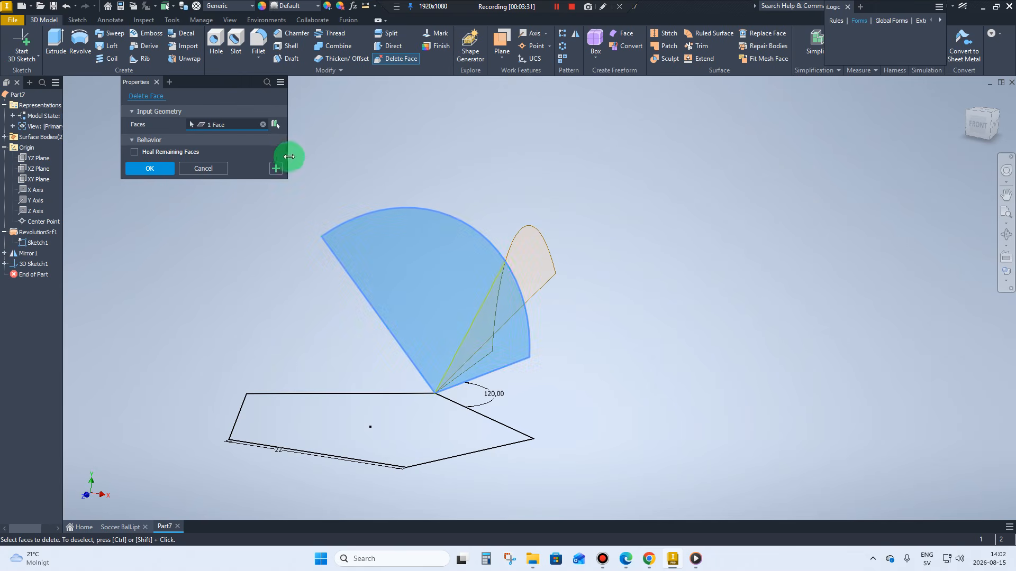
click(277, 178)
shift+middle_drag(306, 182, 476, 250)
click(476, 250)
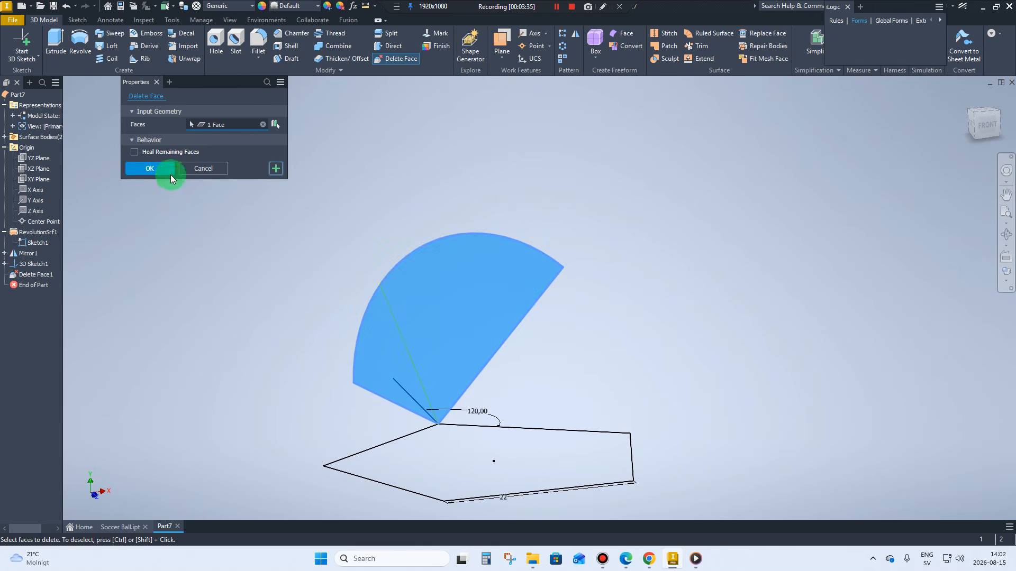
click(150, 169)
Create a work plane through the 3D intersection line and the pentagon's upper-right edge
mouse_move(153, 170)
shift+middle_down()
mouse_move(420, 252)
mouse_move(411, 235)
mouse_move(461, 231)
mouse_move(529, 196)
mouse_move(518, 98)
shift+middle_up()
mouse_move(497, 61)
mouse_down()
mouse_move(528, 166)
mouse_move(513, 213)
mouse_up()
mouse_move(556, 238)
shift+middle_down()
mouse_move(573, 356)
mouse_move(613, 265)
mouse_move(696, 301)
mouse_move(423, 392)
mouse_move(589, 390)
mouse_move(573, 381)
mouse_move(660, 360)
mouse_move(794, 298)
mouse_move(585, 253)
mouse_move(510, 190)
mouse_move(490, 203)
mouse_move(515, 192)
mouse_move(513, 168)
shift+middle_up()
click(567, 387)
Start a 2D sketch on the new work plane and hide the plane
click(513, 160)
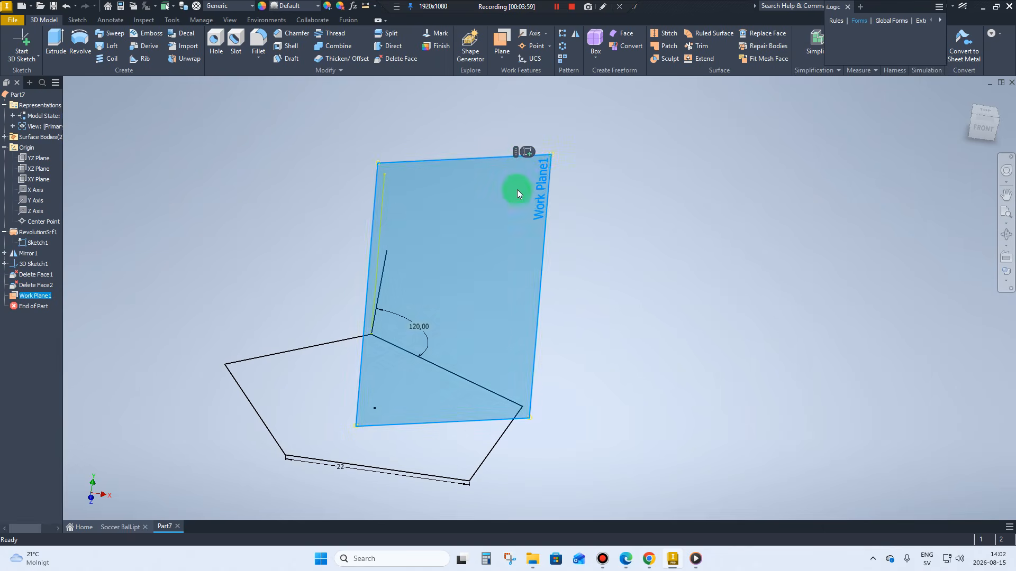
shift+middle_drag(527, 155, 557, 187)
key(s)
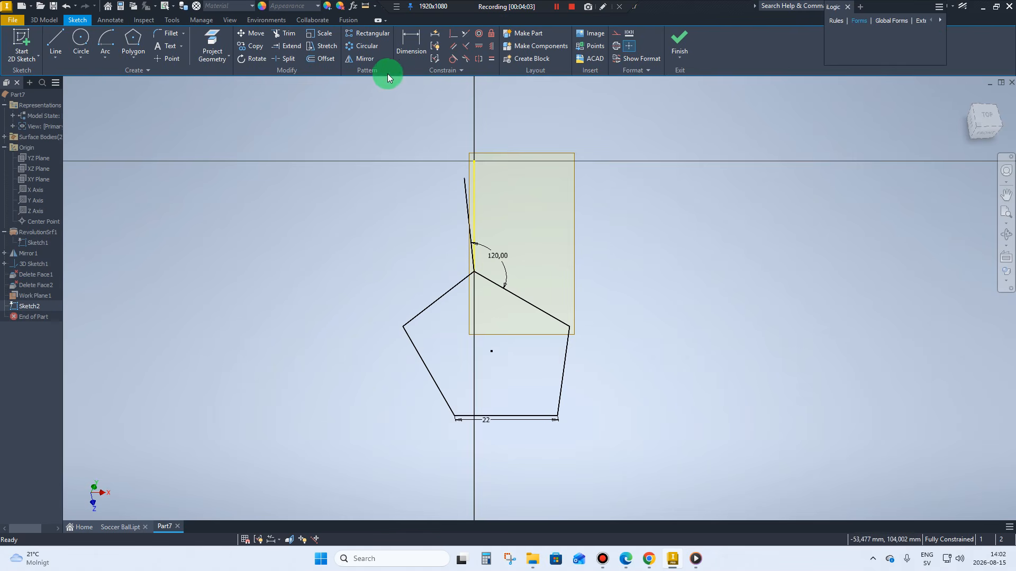
click(209, 44)
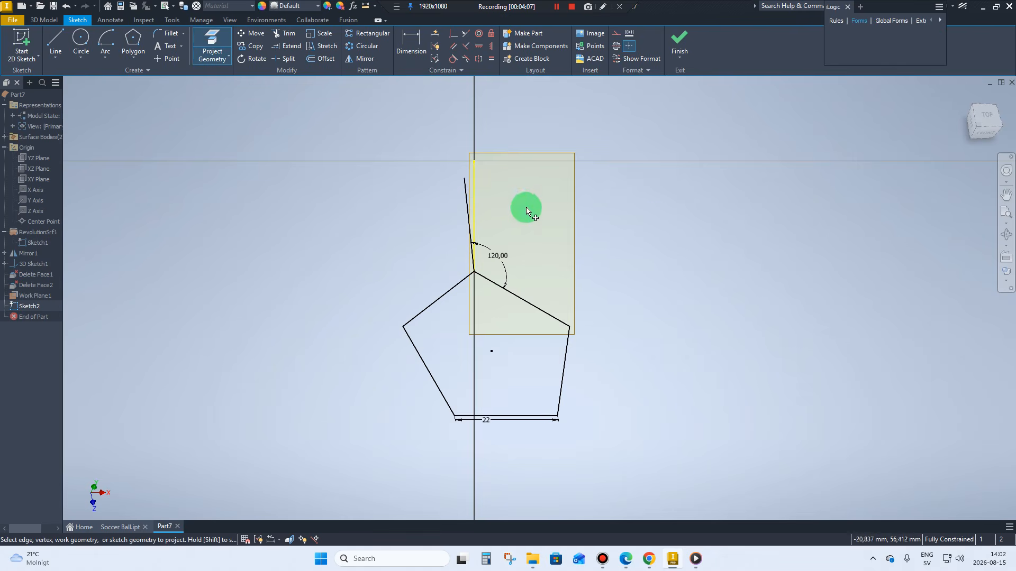
right_click(656, 223)
click(690, 226)
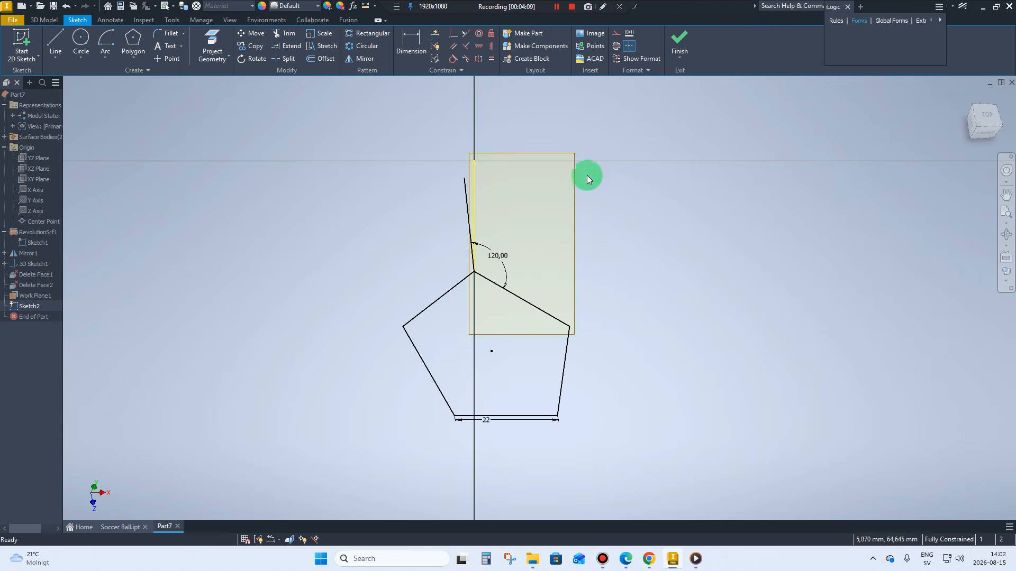
right_click(539, 157)
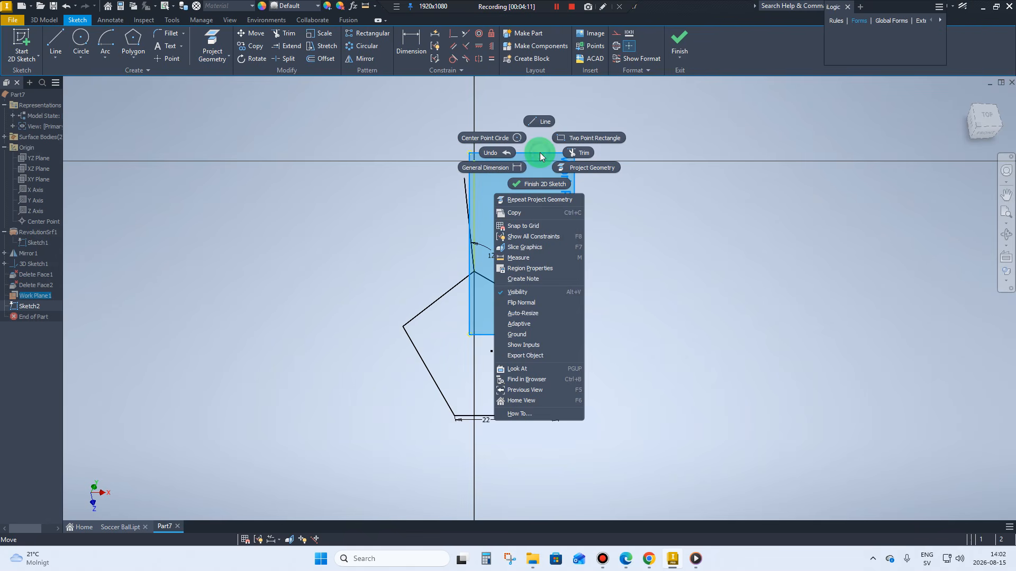
click(529, 292)
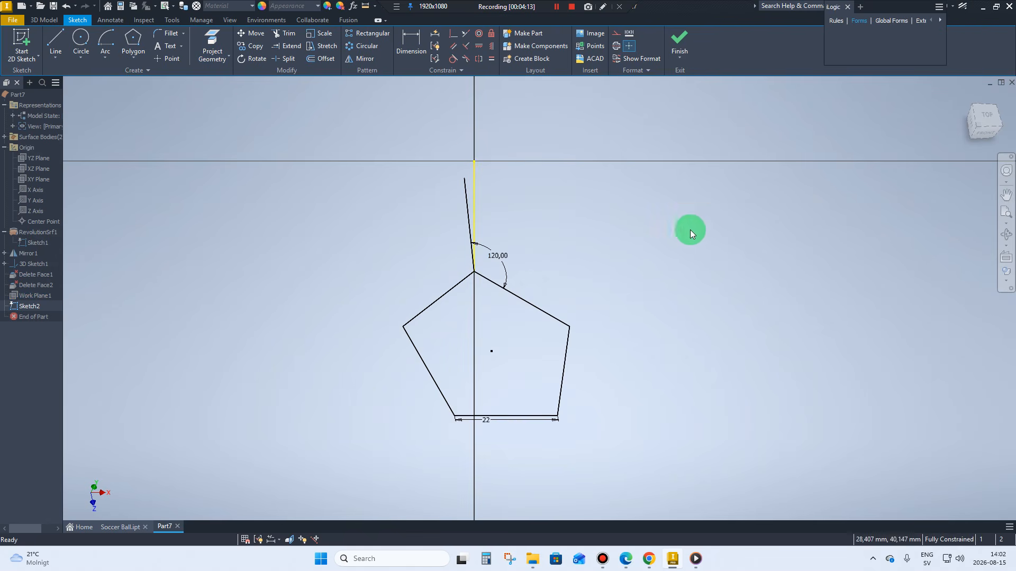
Sketch a freehand six-sided polygon above the pentagon, beside the projected intersection line
click(133, 42)
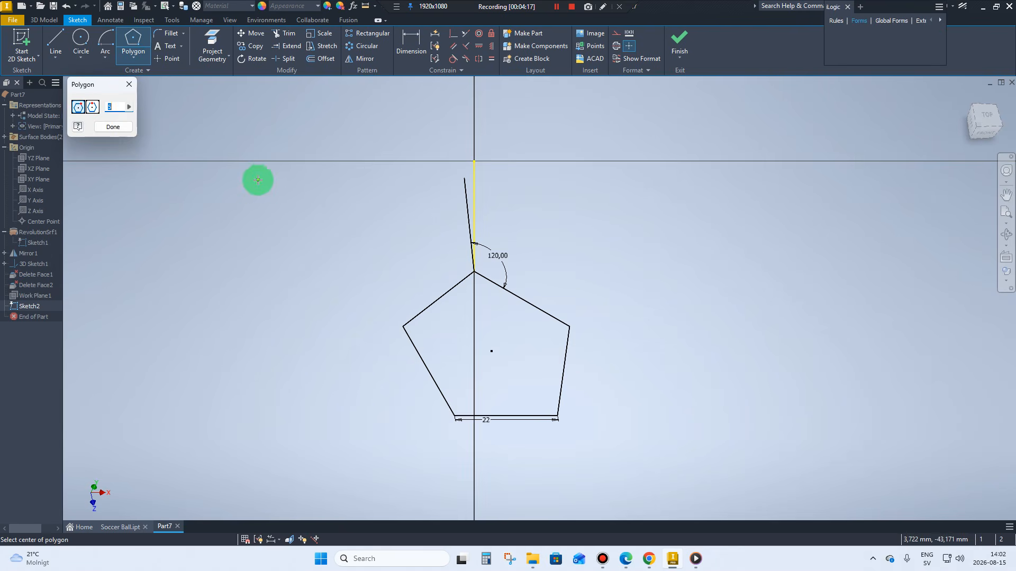
click(239, 192)
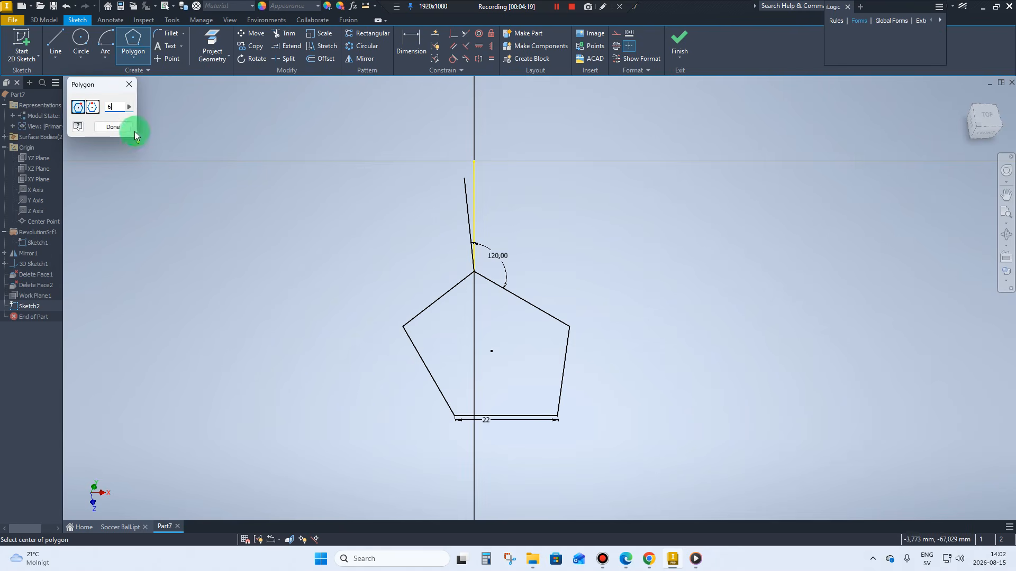
click(547, 227)
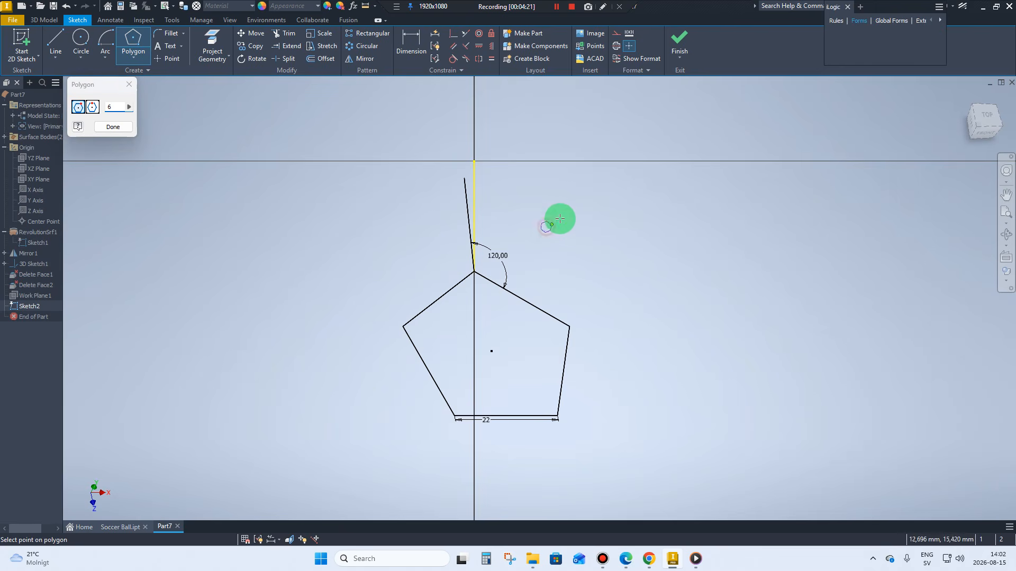
click(593, 196)
right_click(682, 221)
click(715, 221)
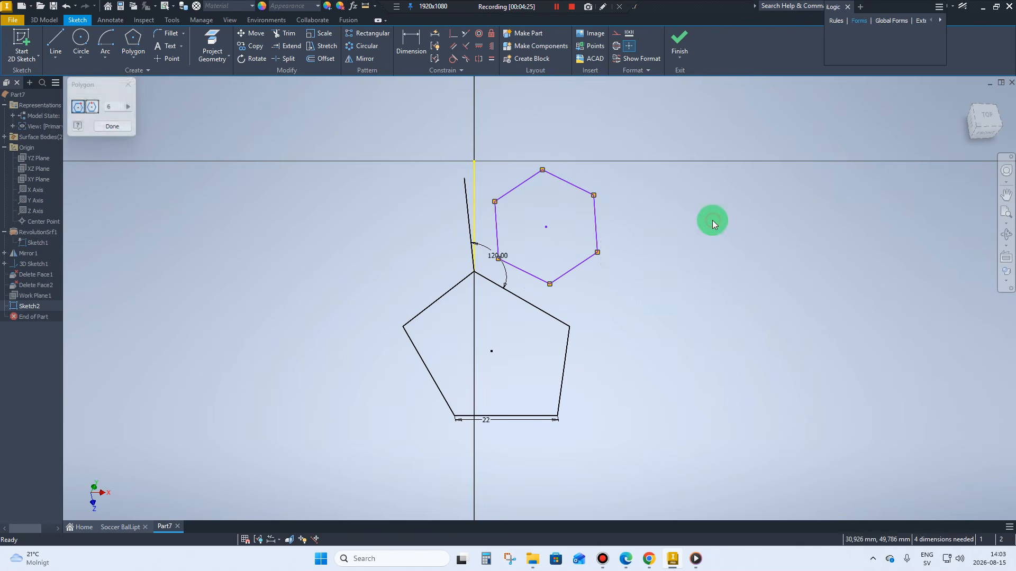
Make two adjacent hexagon corners coincident with the ends of the projected intersection line, and finish the sketch
click(450, 36)
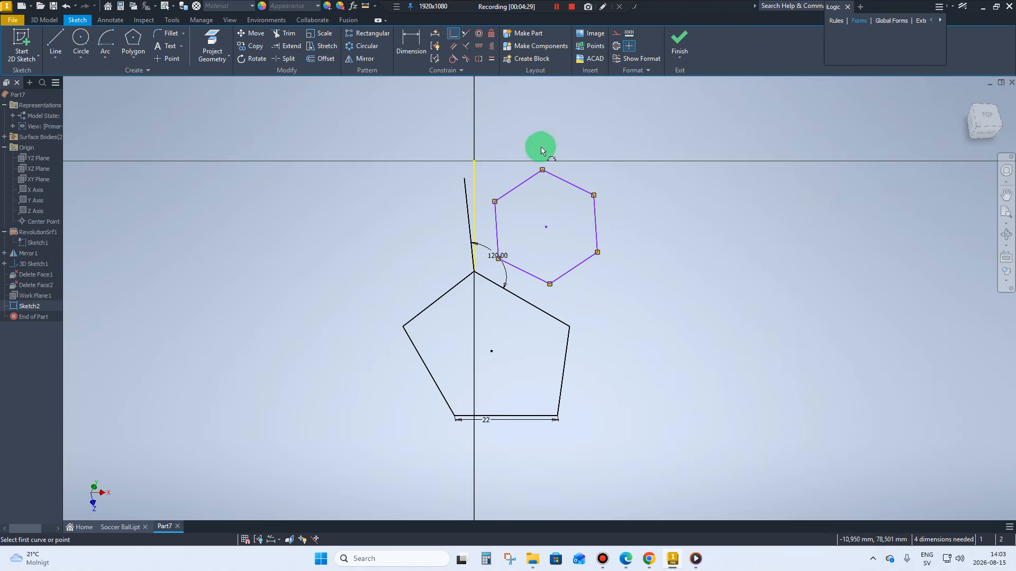
click(495, 202)
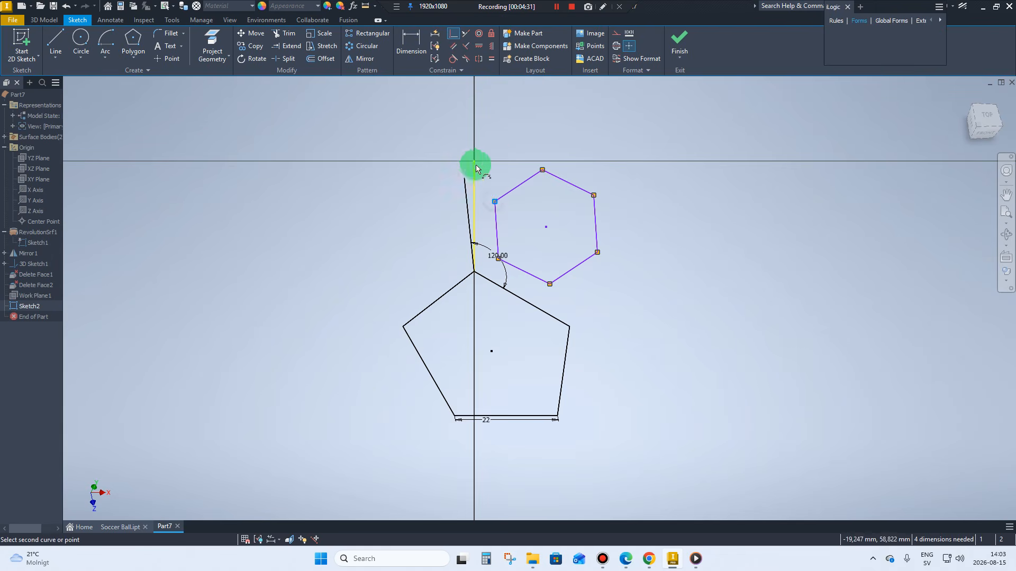
click(474, 163)
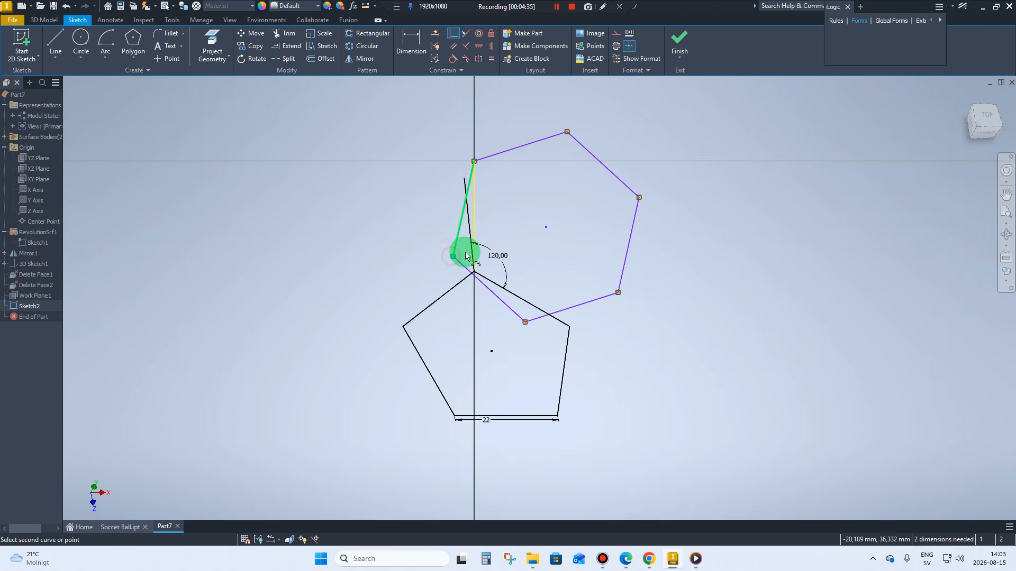
scroll(482, 271, down, 5)
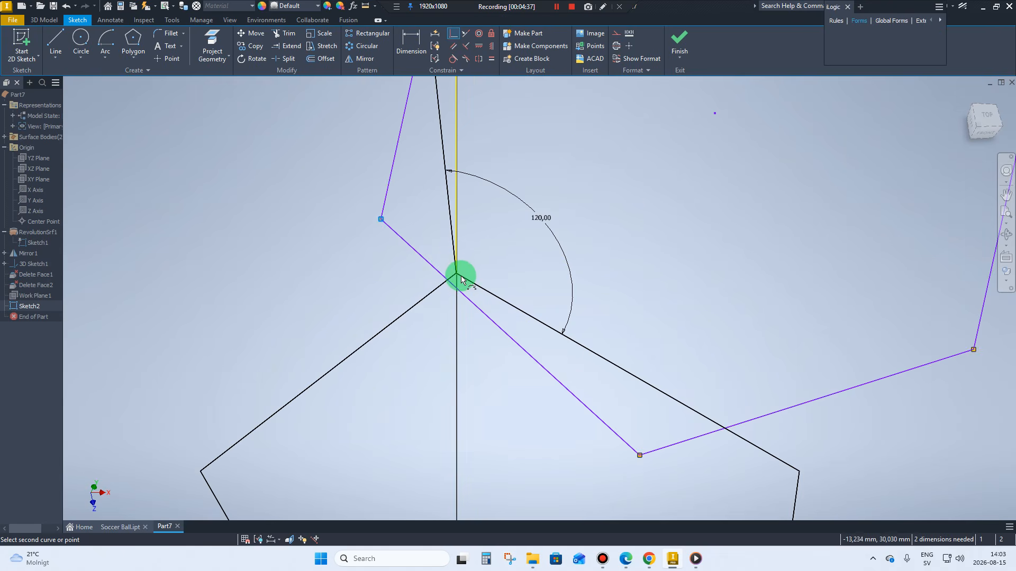
click(456, 274)
scroll(460, 303, up, 4)
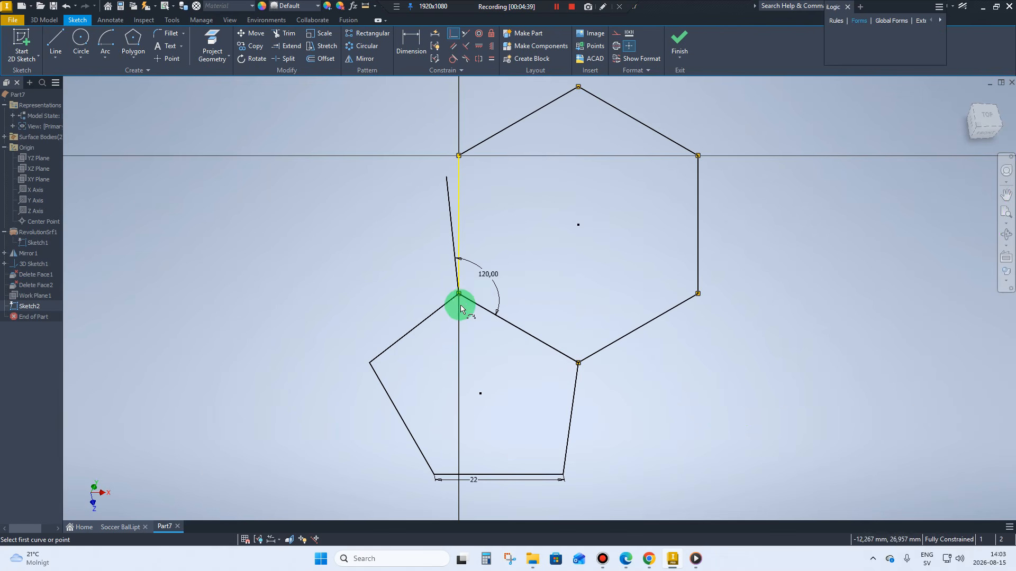
right_click(547, 273)
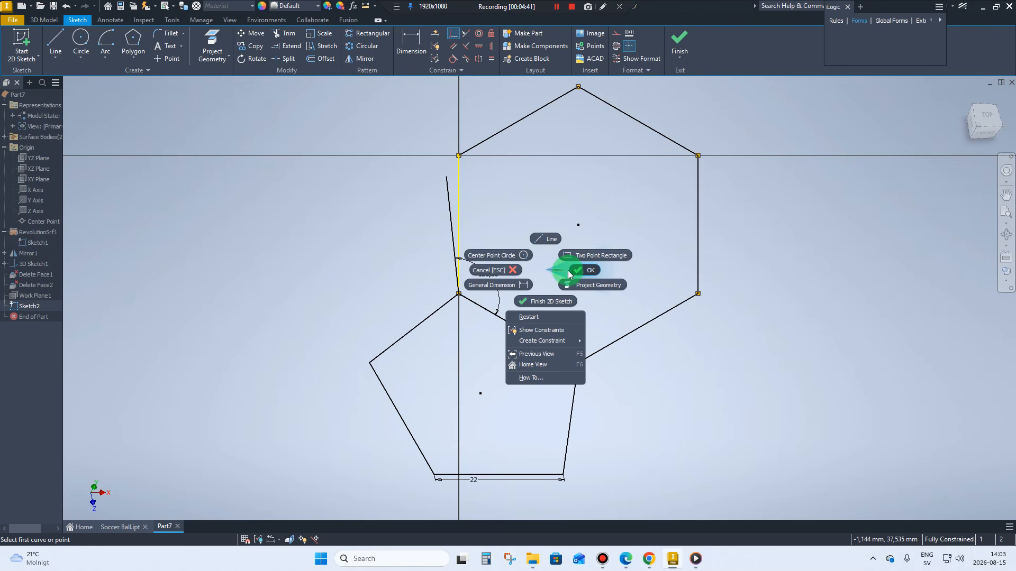
click(577, 271)
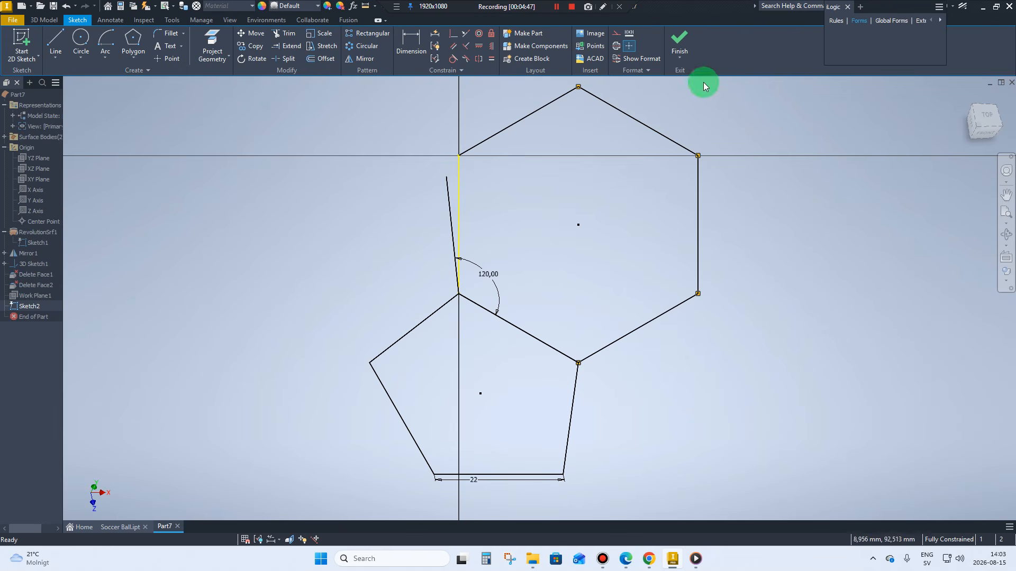
click(688, 52)
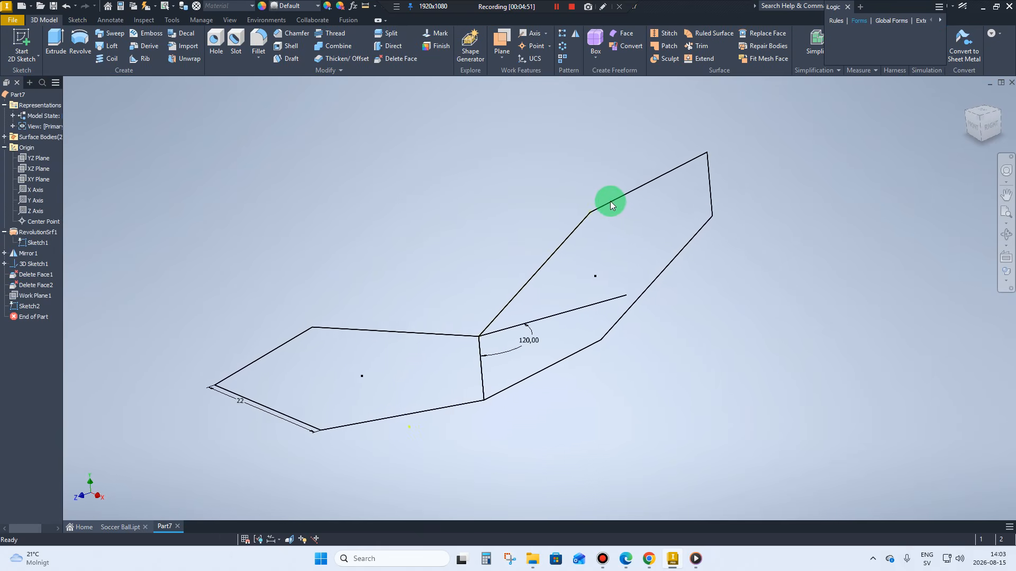
Create a three-point work plane through the hexagon centre, shared edge midpoint and pentagon centre, and start a 2D sketch on it
click(495, 64)
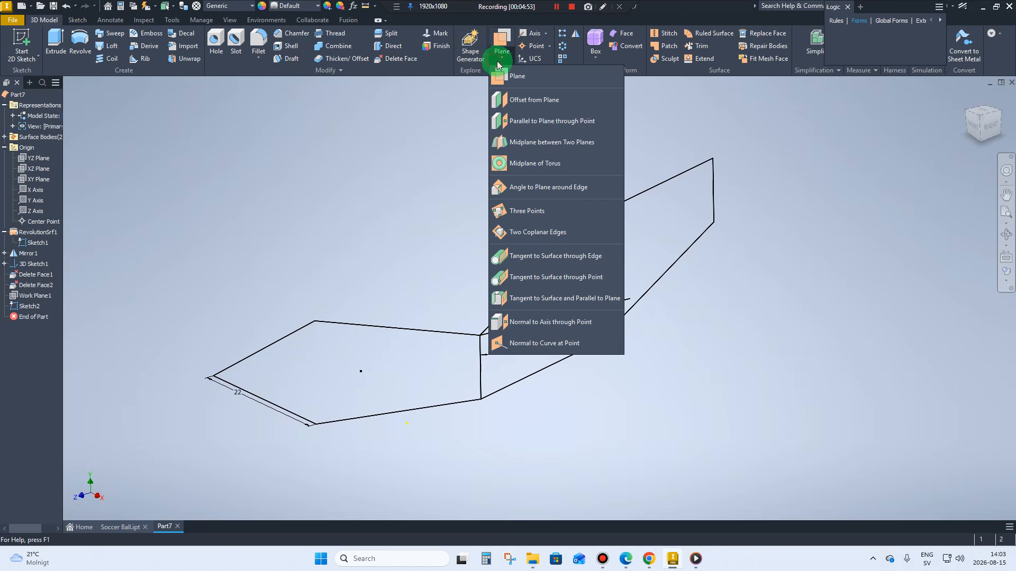
click(520, 217)
mouse_move(521, 215)
shift+middle_down()
mouse_move(623, 314)
mouse_move(589, 281)
mouse_move(550, 363)
mouse_move(433, 397)
mouse_move(392, 391)
mouse_move(331, 338)
mouse_move(535, 240)
mouse_move(481, 230)
shift+middle_up()
click(323, 324)
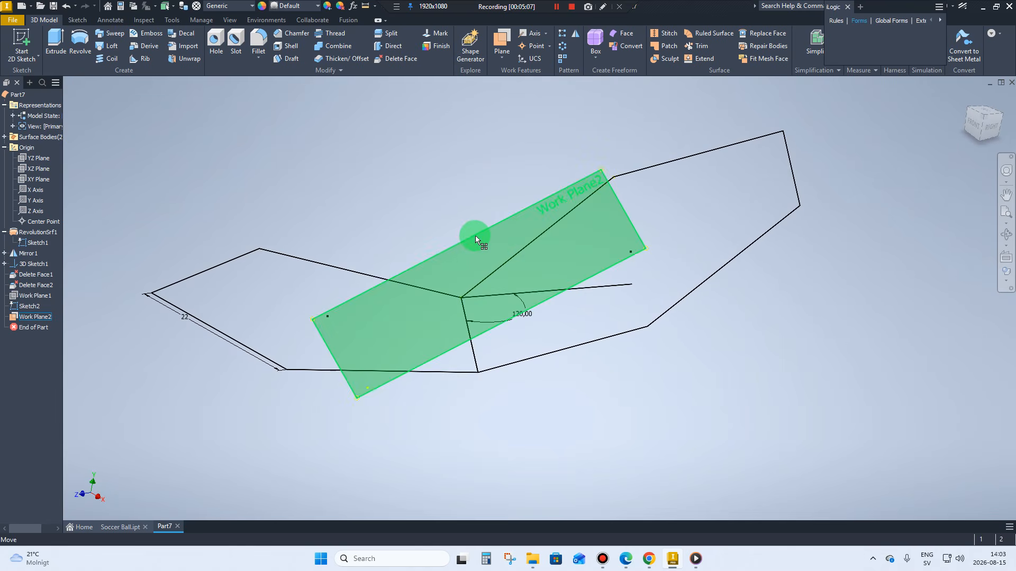
click(475, 236)
click(487, 230)
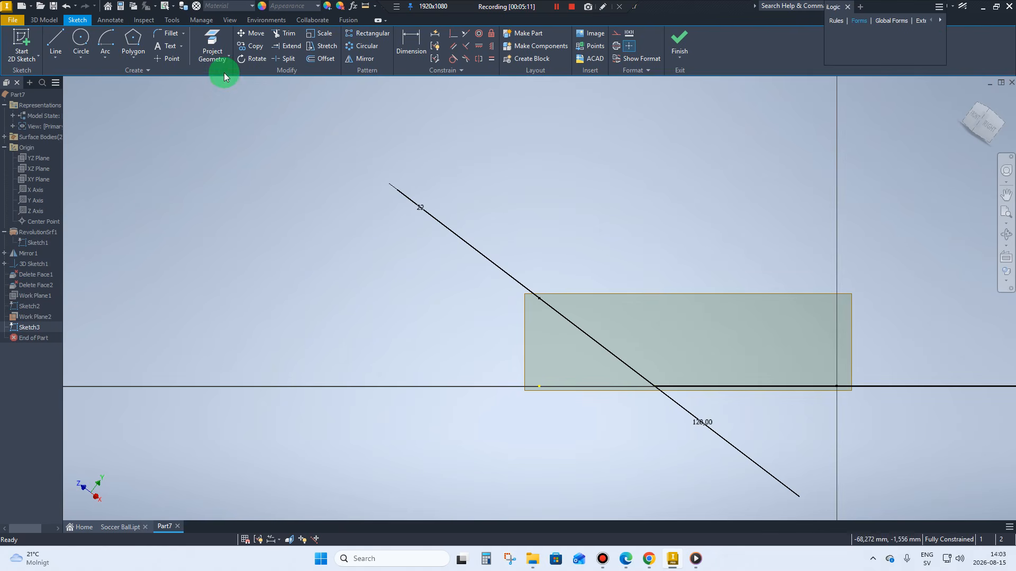
Project the pentagon and hexagon geometry into the new sketch and hide its work plane
click(210, 43)
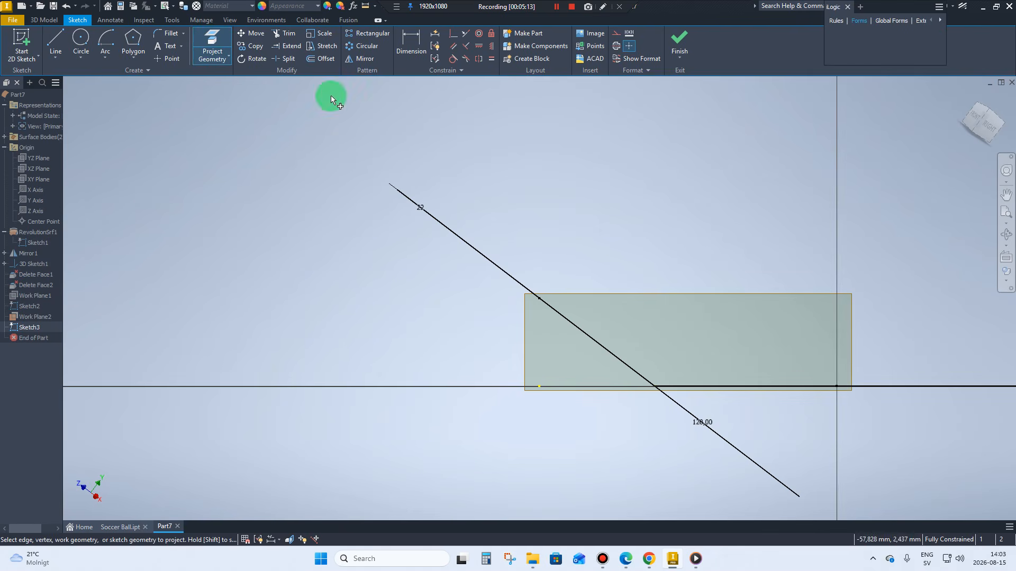
mouse_move(331, 96)
shift+middle_down()
mouse_move(515, 154)
mouse_move(524, 170)
mouse_move(596, 215)
mouse_move(519, 312)
mouse_move(430, 340)
mouse_move(567, 340)
mouse_move(551, 298)
mouse_move(572, 277)
mouse_move(453, 205)
shift+middle_up()
scroll(503, 166, down, 3)
right_drag(453, 205, 489, 206)
click(489, 206)
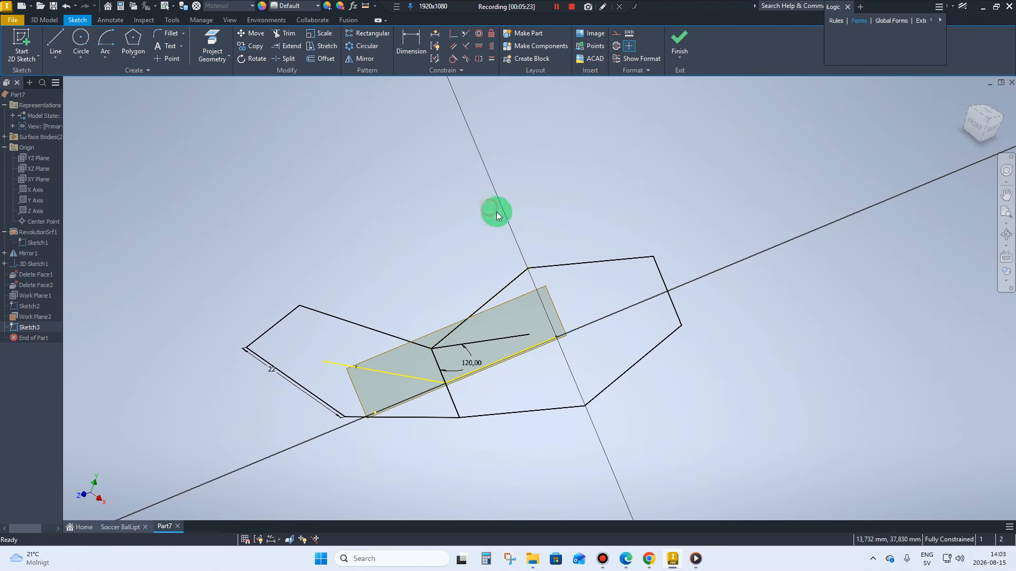
right_click(548, 300)
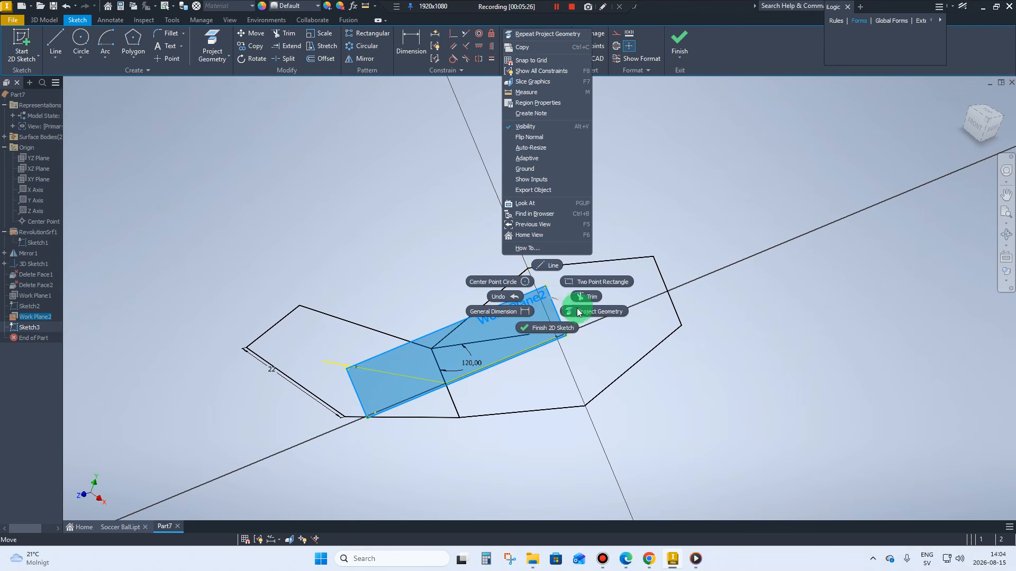
click(524, 131)
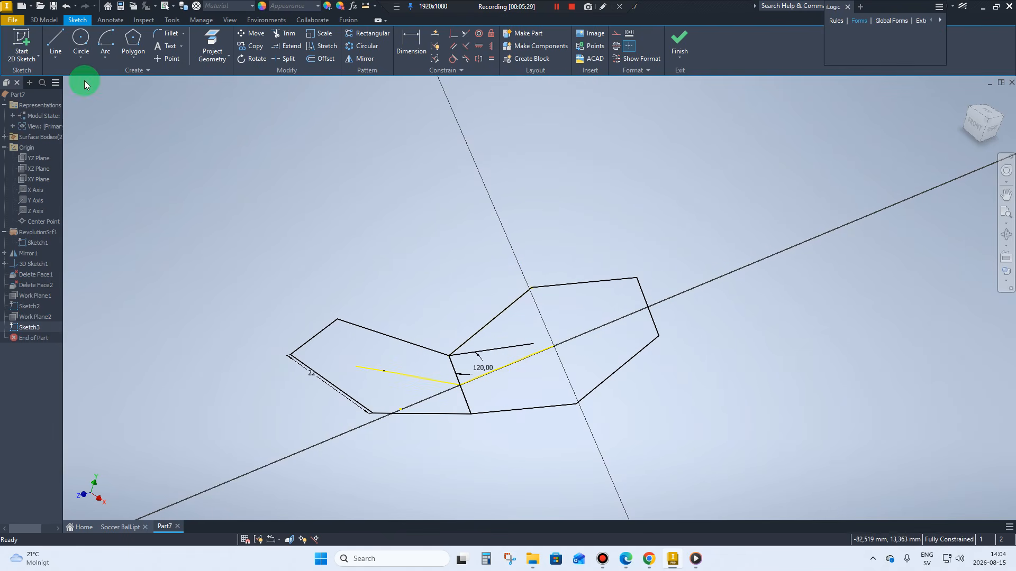
Draw a line from the hexagon centre up to a free apex and a second line down to the pentagon centre
click(54, 40)
scroll(524, 304, down, 1)
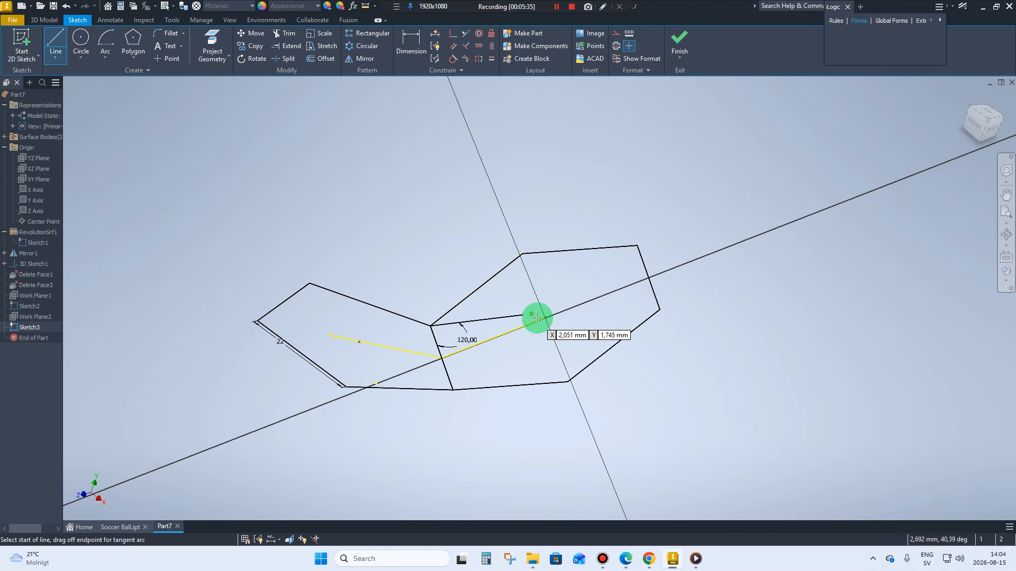
click(544, 317)
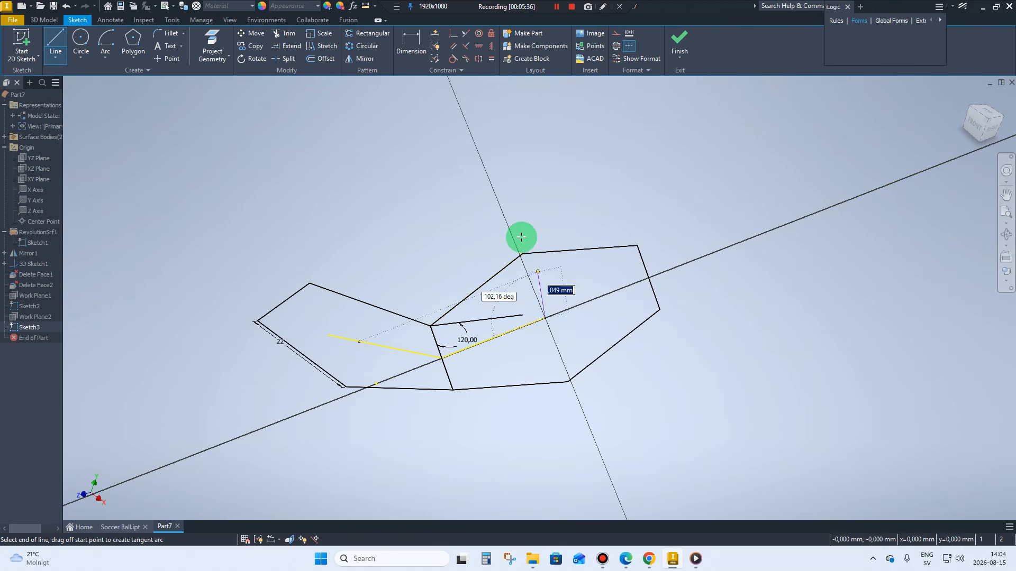
click(432, 144)
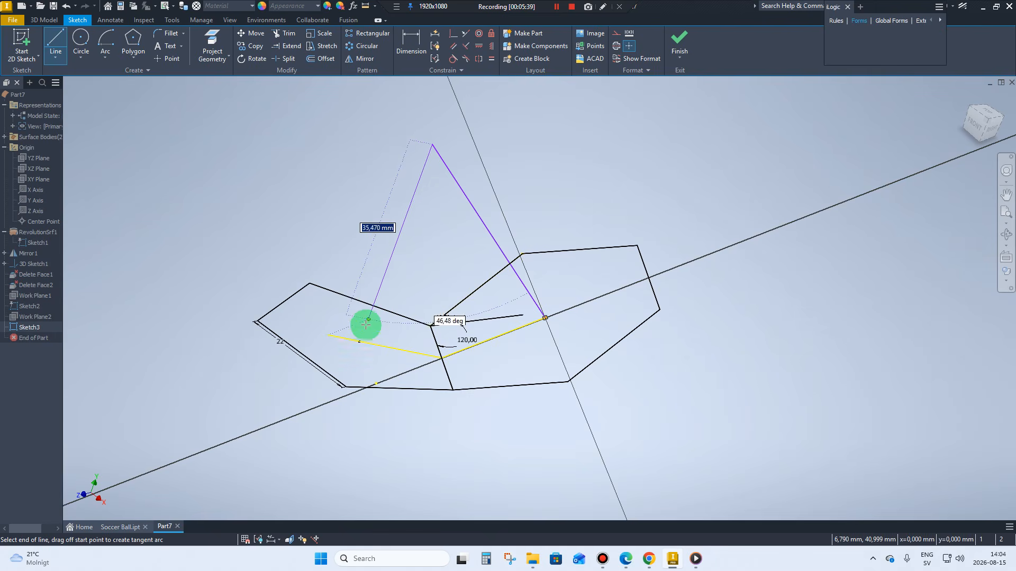
click(358, 343)
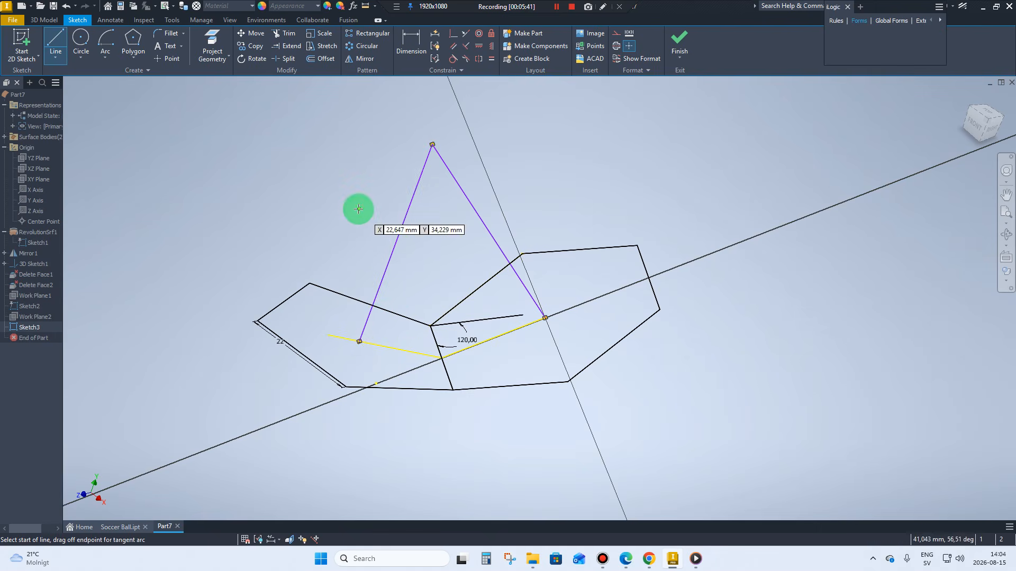
right_drag(358, 209, 400, 222)
click(395, 211)
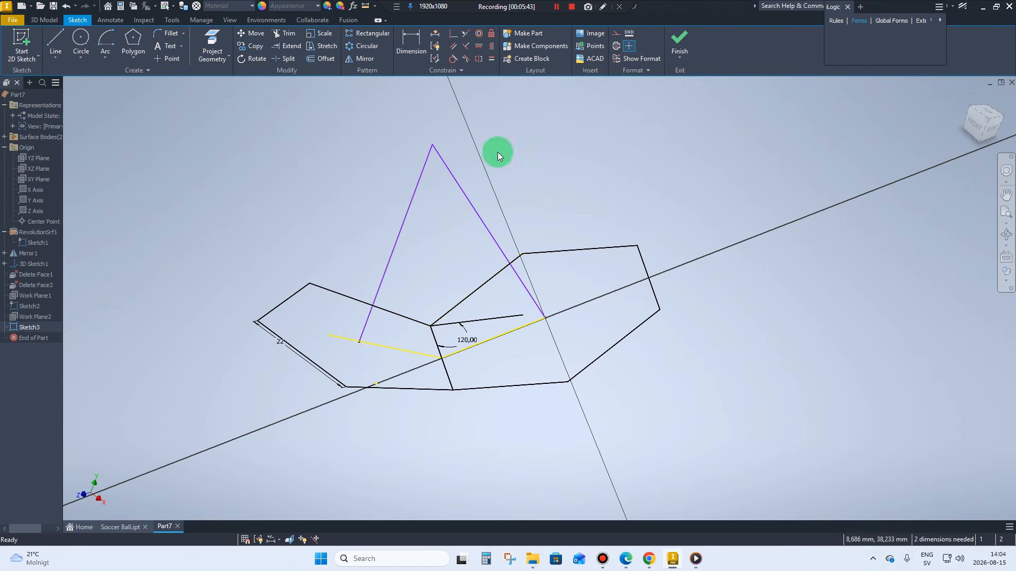
Constrain each apex line perpendicular to the projected line of its own polygon, and finish the sketch
click(464, 49)
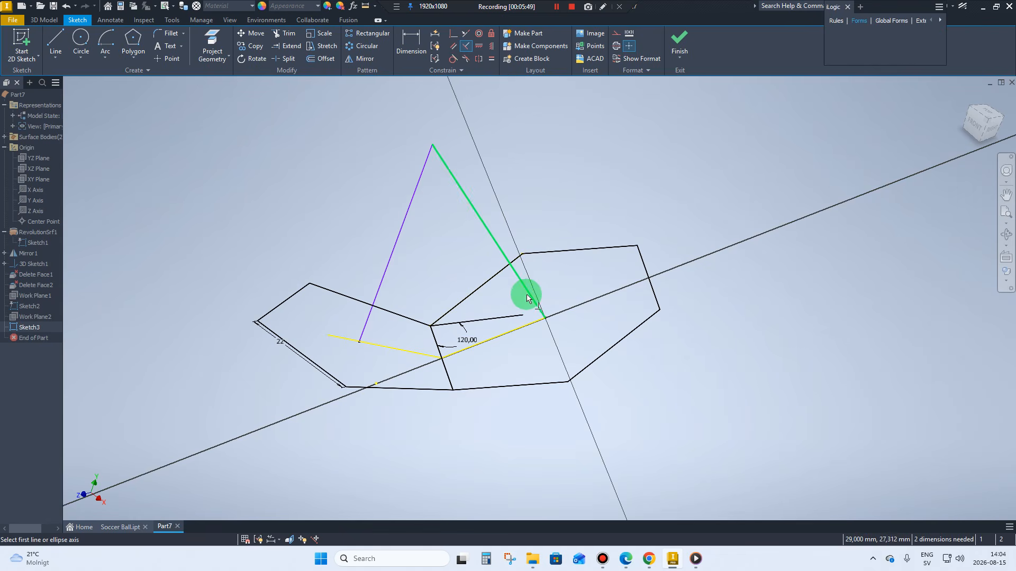
click(515, 331)
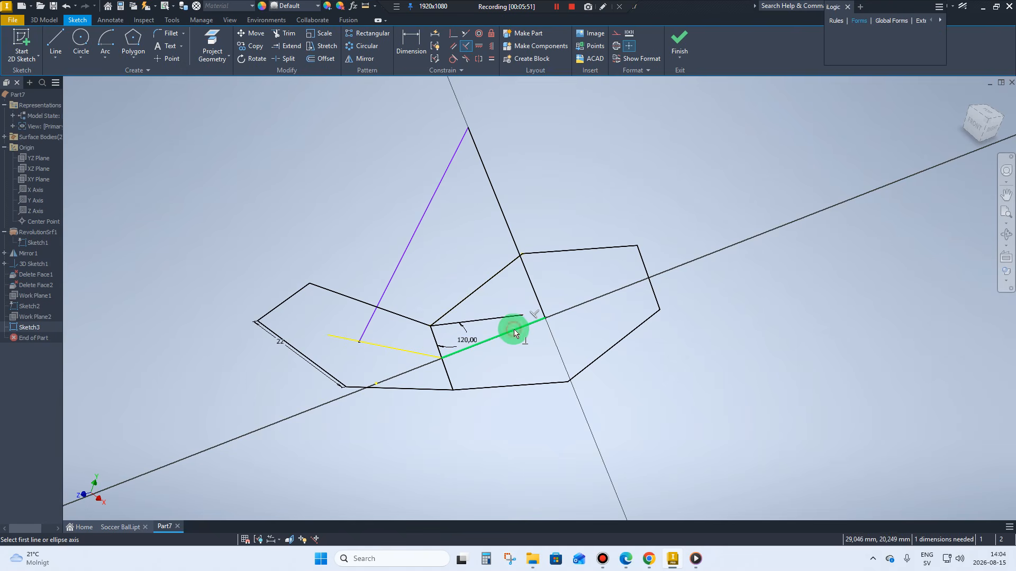
click(365, 334)
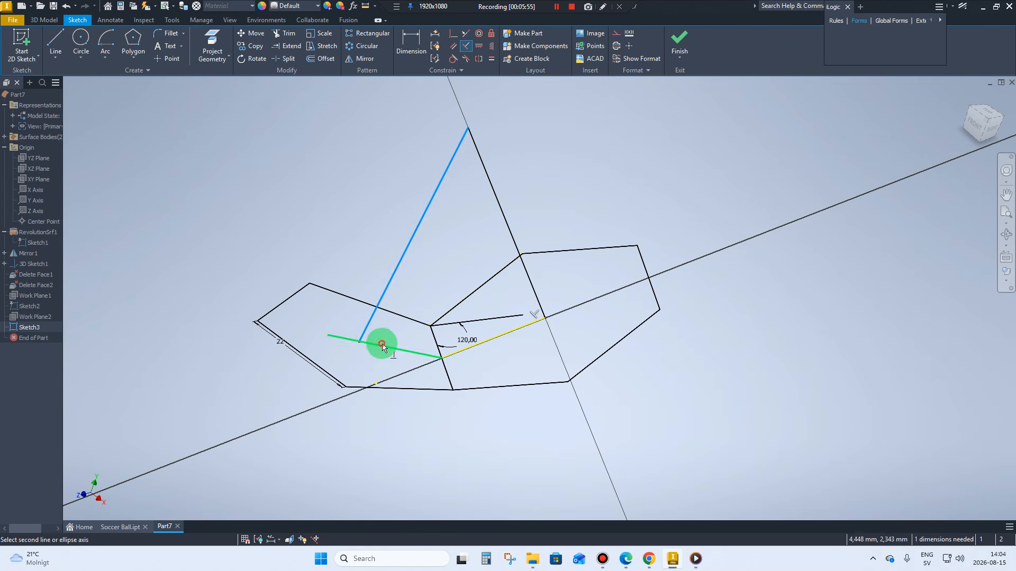
click(383, 346)
right_drag(409, 259, 462, 260)
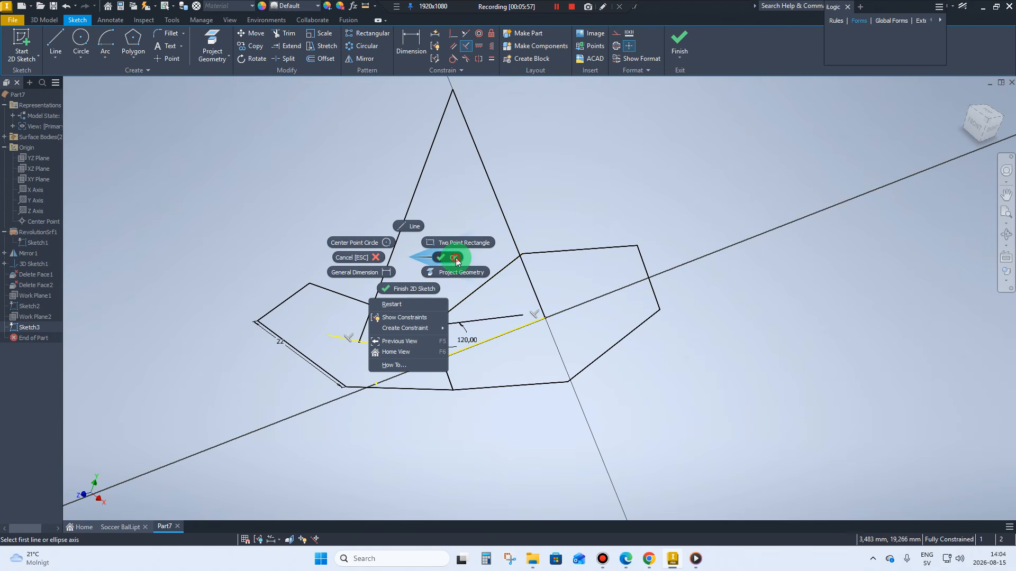
click(456, 258)
mouse_move(455, 258)
shift+middle_down()
mouse_move(520, 283)
mouse_move(554, 266)
mouse_move(714, 88)
shift+middle_up()
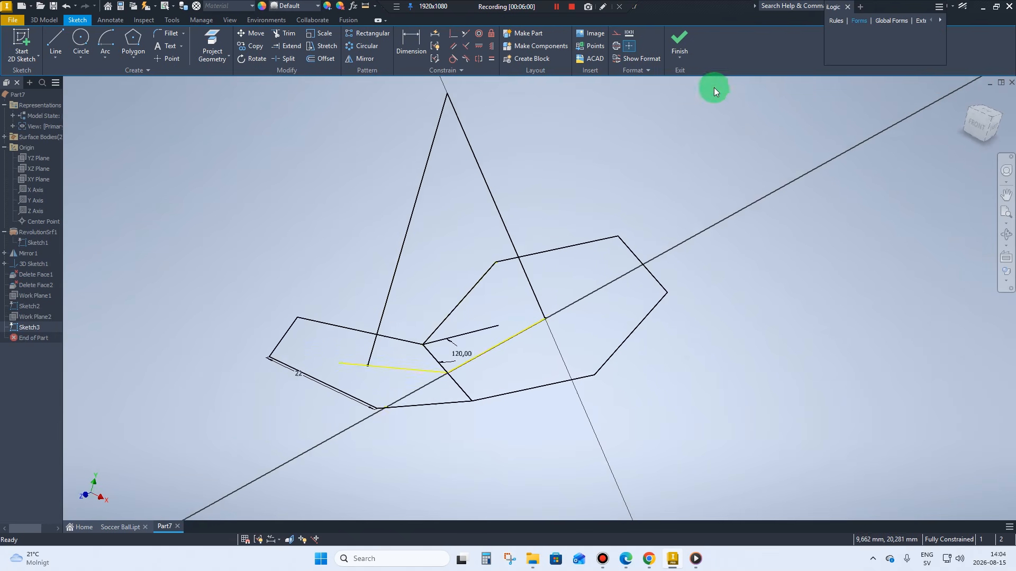
click(679, 40)
Reopen the apex-line sketch and draw a centre-point arc centred on the apex, sweeping below both polygons
mouse_move(508, 317)
shift+middle_down()
mouse_move(469, 340)
mouse_move(395, 282)
mouse_move(313, 335)
mouse_move(61, 344)
mouse_move(328, 313)
mouse_move(370, 322)
shift+middle_up()
right_click(38, 329)
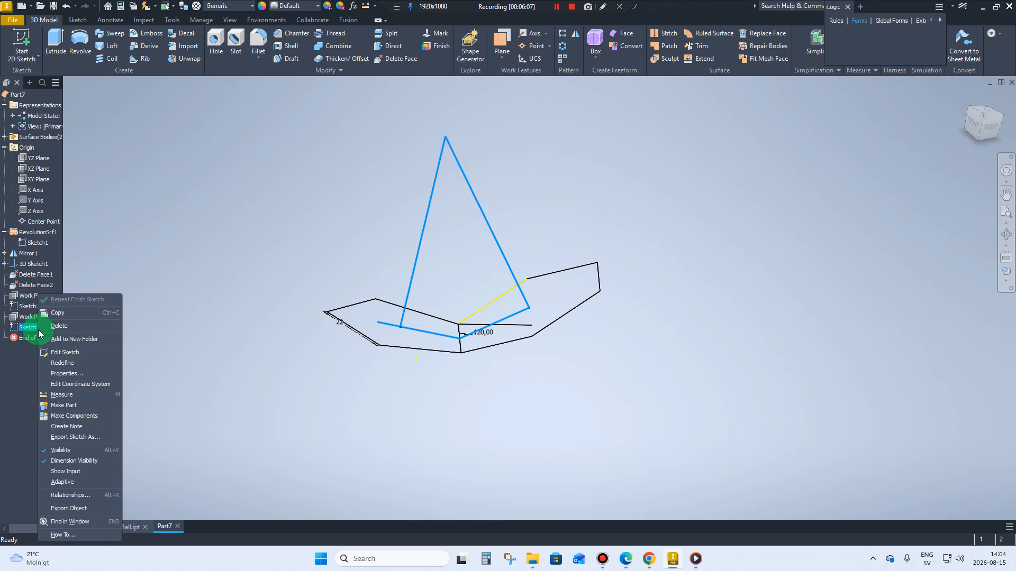
click(64, 352)
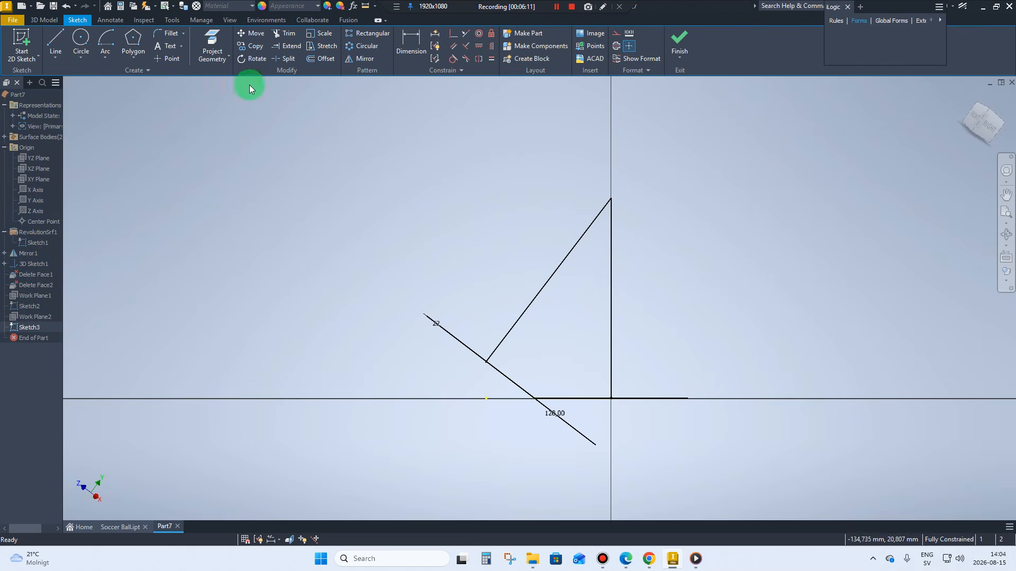
click(106, 43)
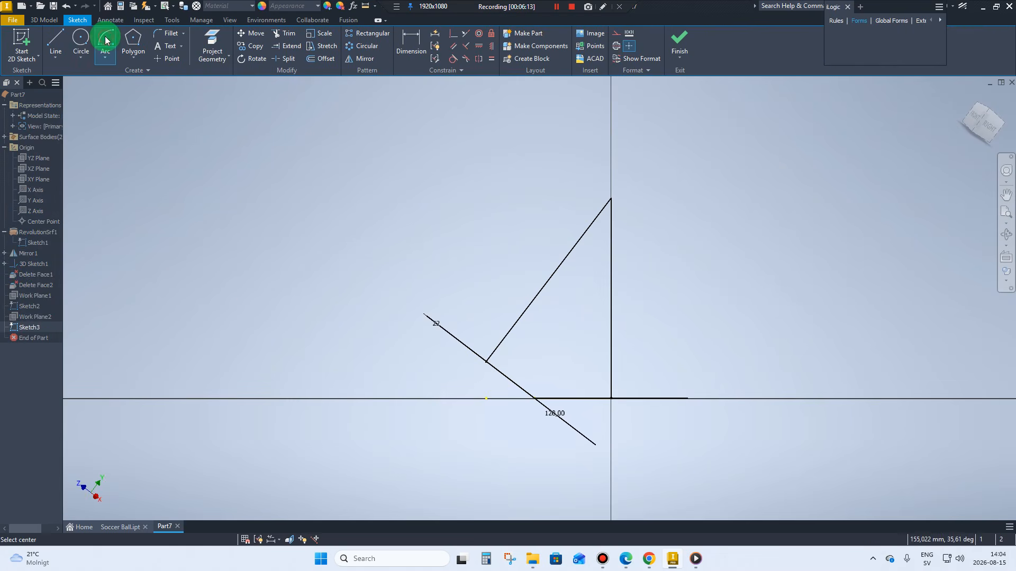
click(611, 199)
scroll(495, 203, up, 2)
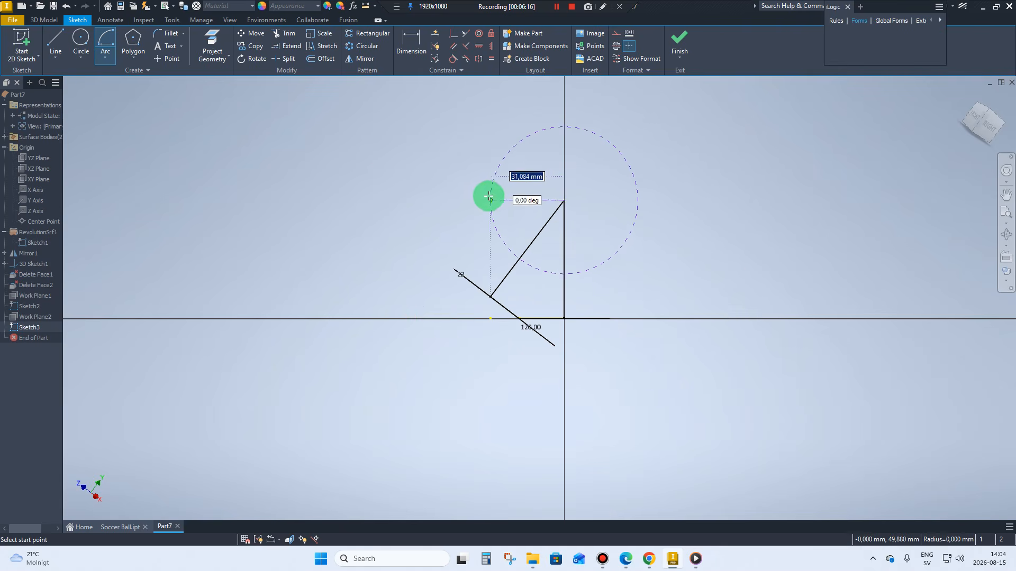
click(356, 334)
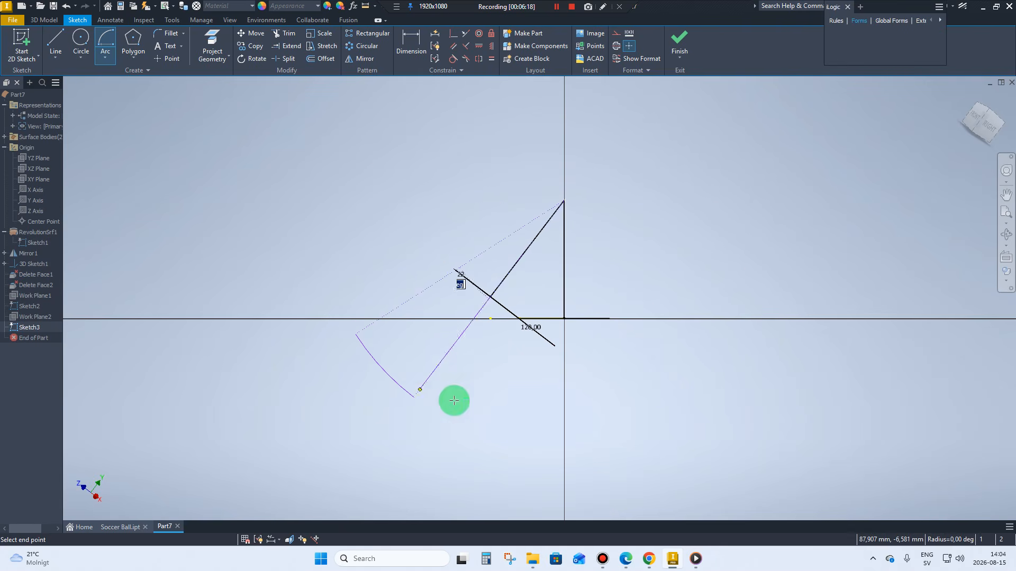
click(684, 295)
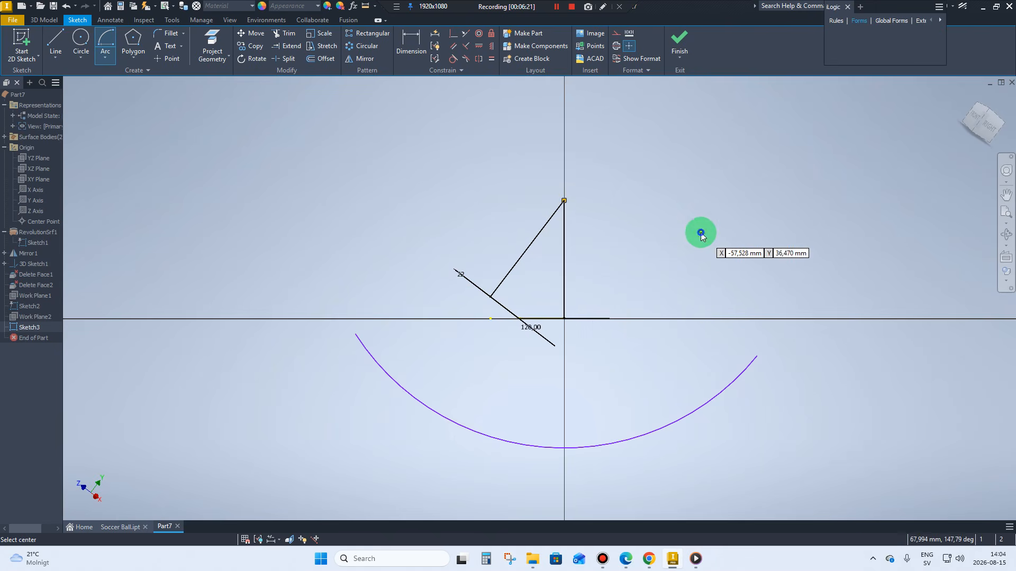
Constrain both arc endpoints horizontally level with the foot of the vertical apex line
right_click(701, 233)
click(735, 234)
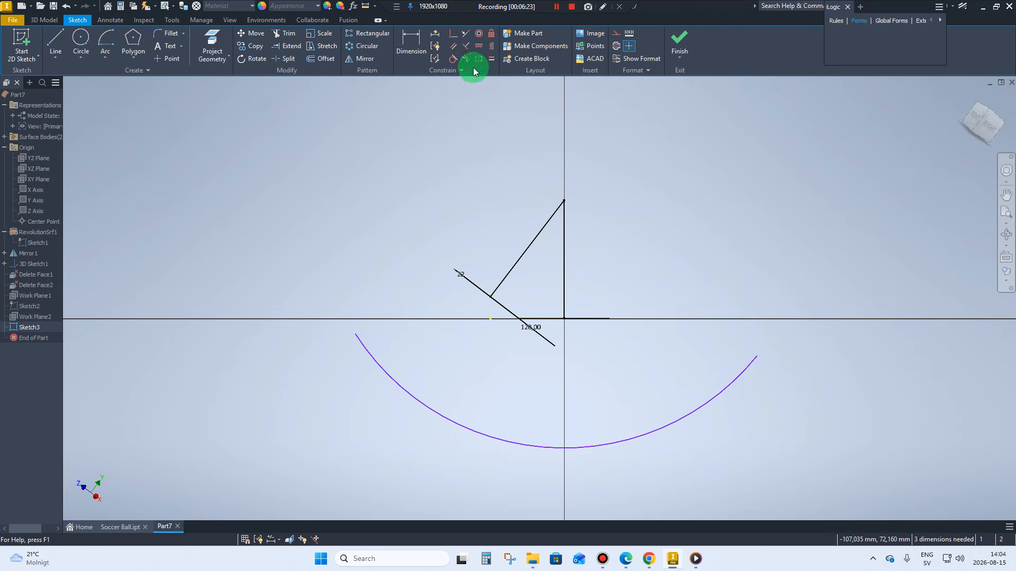
click(477, 50)
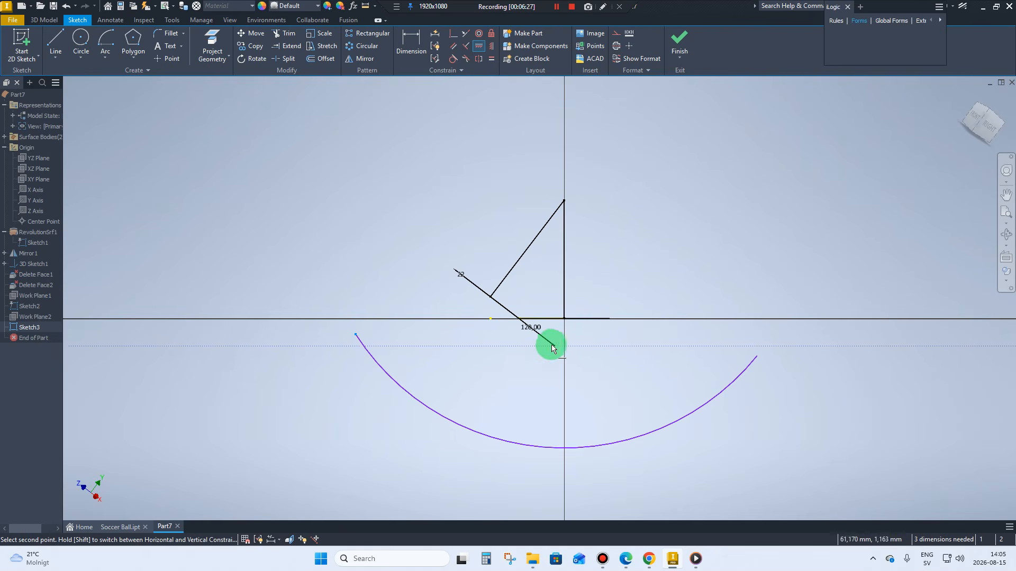
click(564, 319)
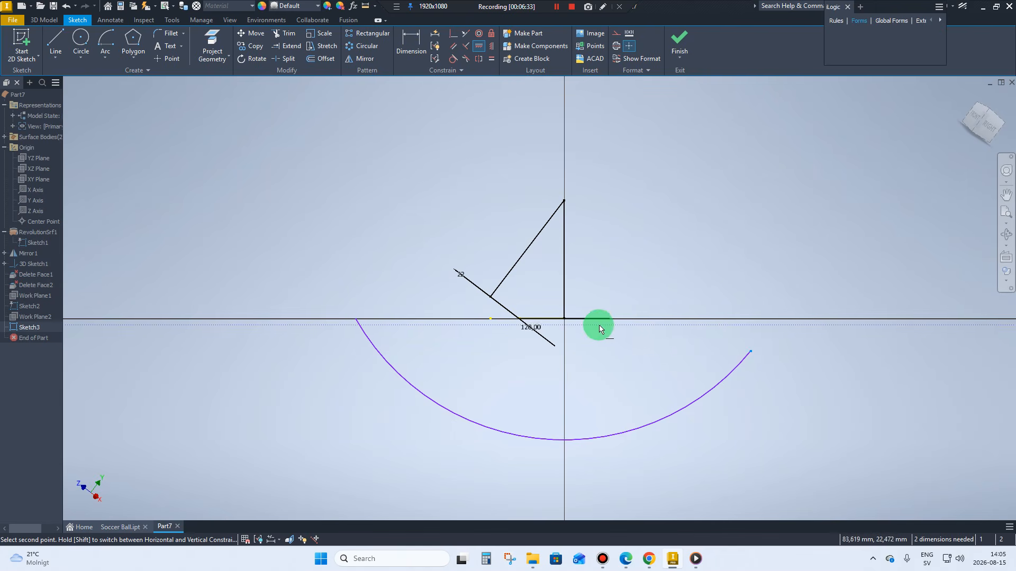
click(565, 319)
right_click(642, 285)
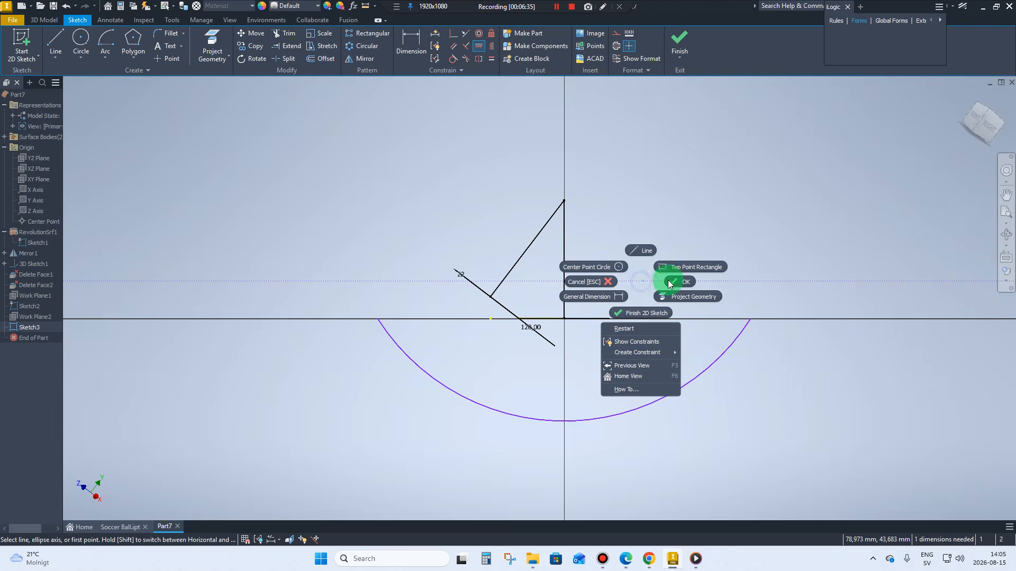
click(678, 282)
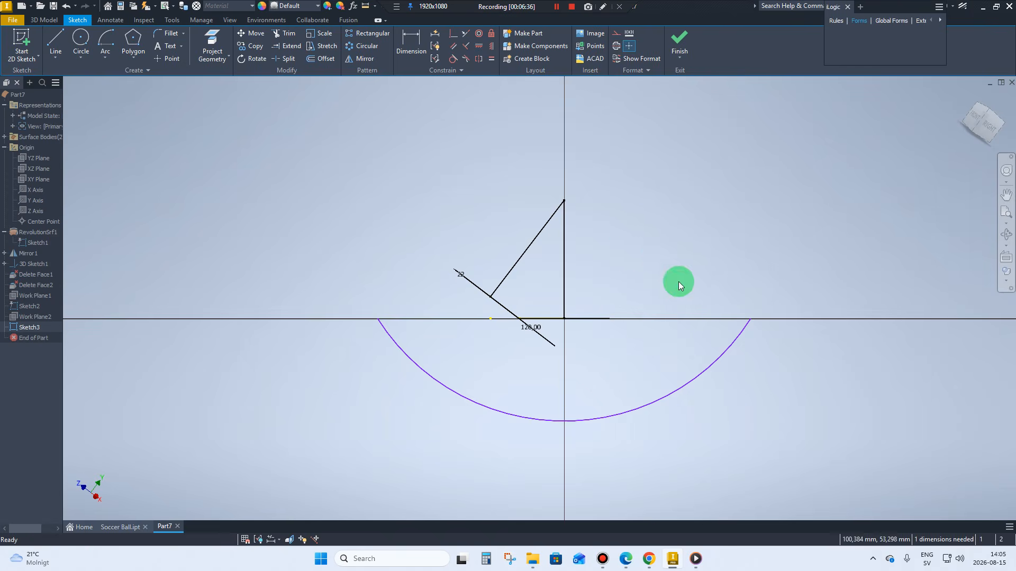
Draw a short horizontal line about 20.5 mm long outward from the apex, on the side of the slanted apex line
right_click(628, 246)
click(633, 212)
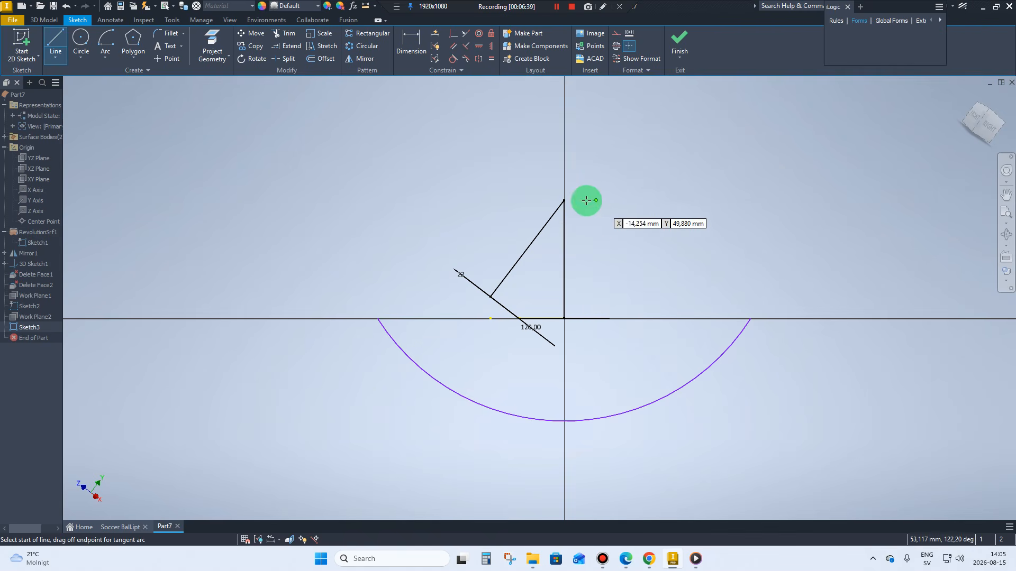
click(564, 200)
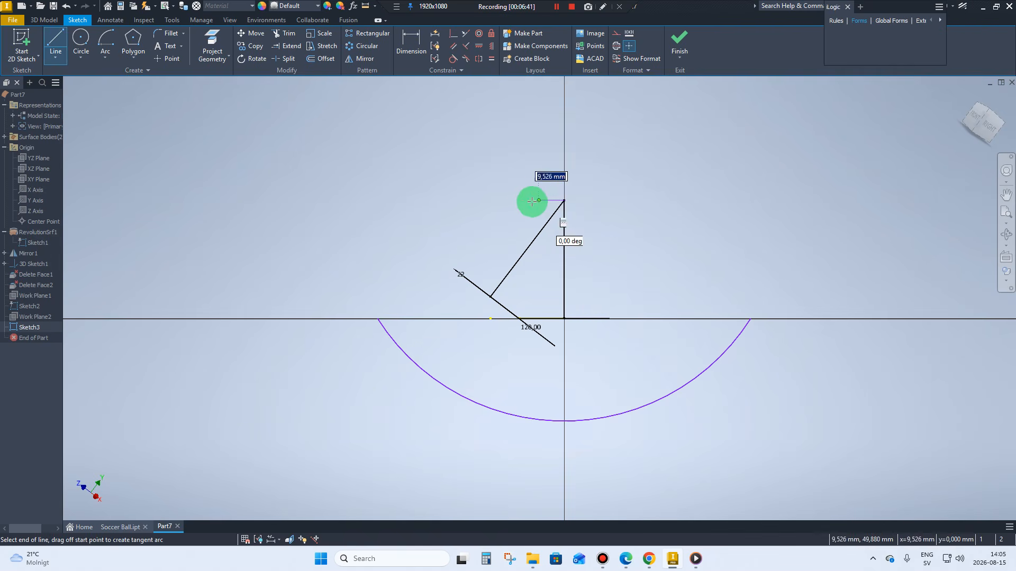
click(516, 201)
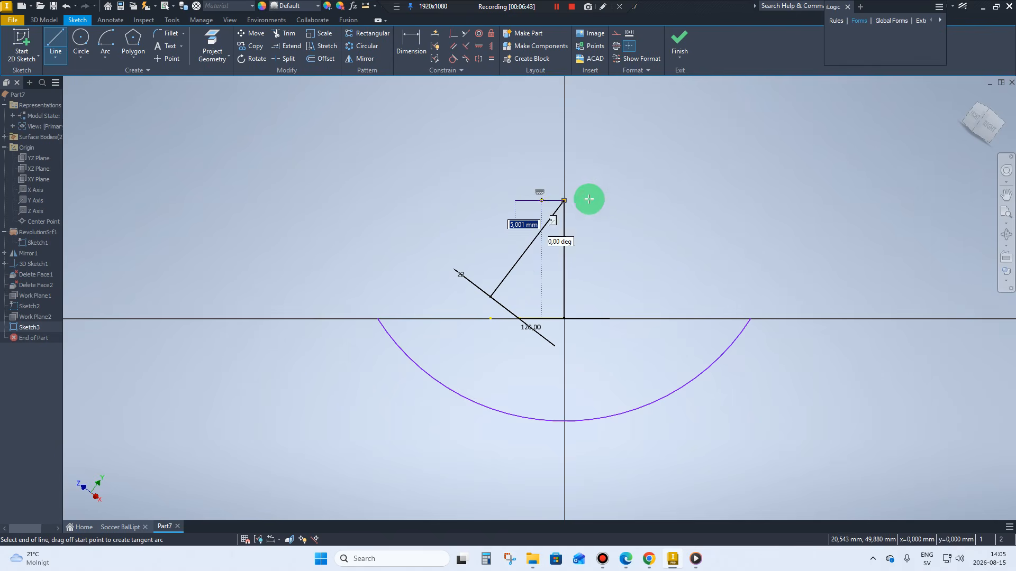
right_click(673, 199)
click(672, 199)
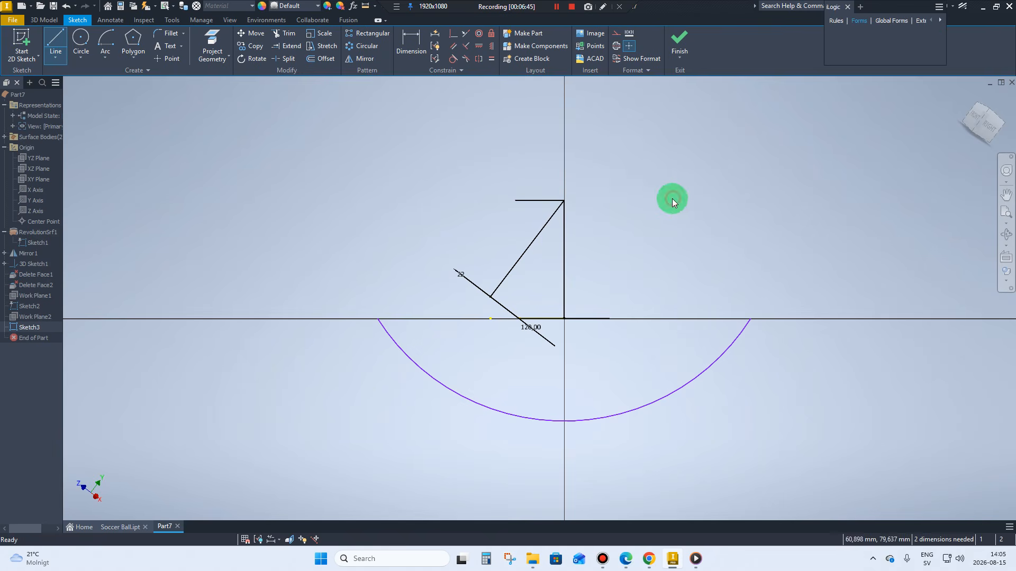
Dimension the large arc's radius and set it to 111 mm
click(412, 47)
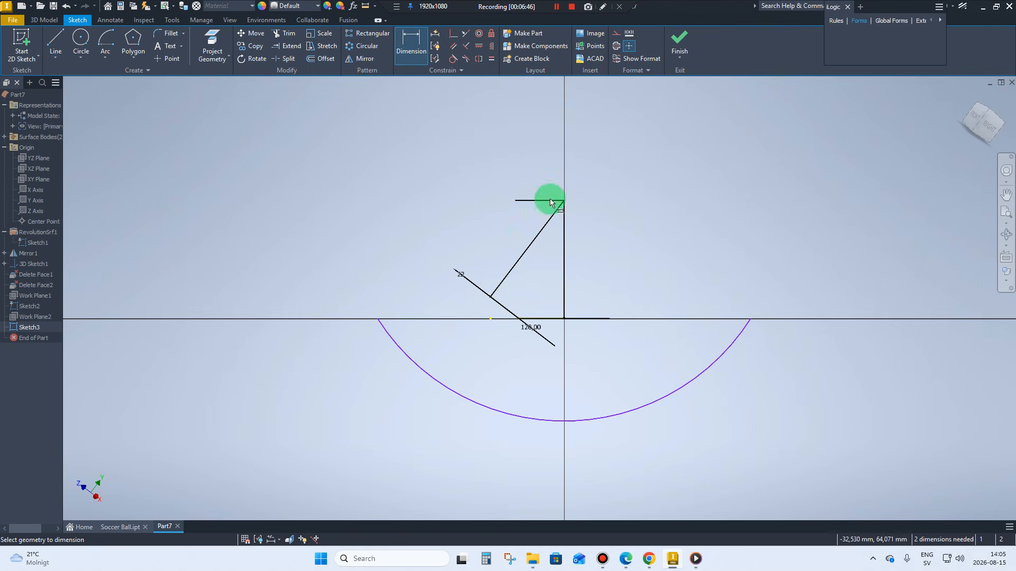
click(436, 381)
click(408, 415)
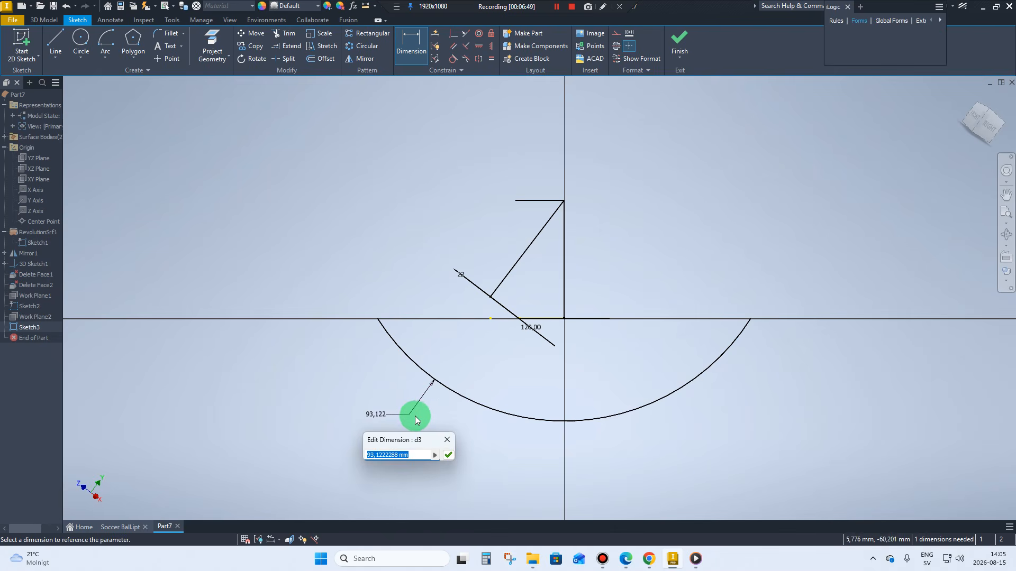
text(111)
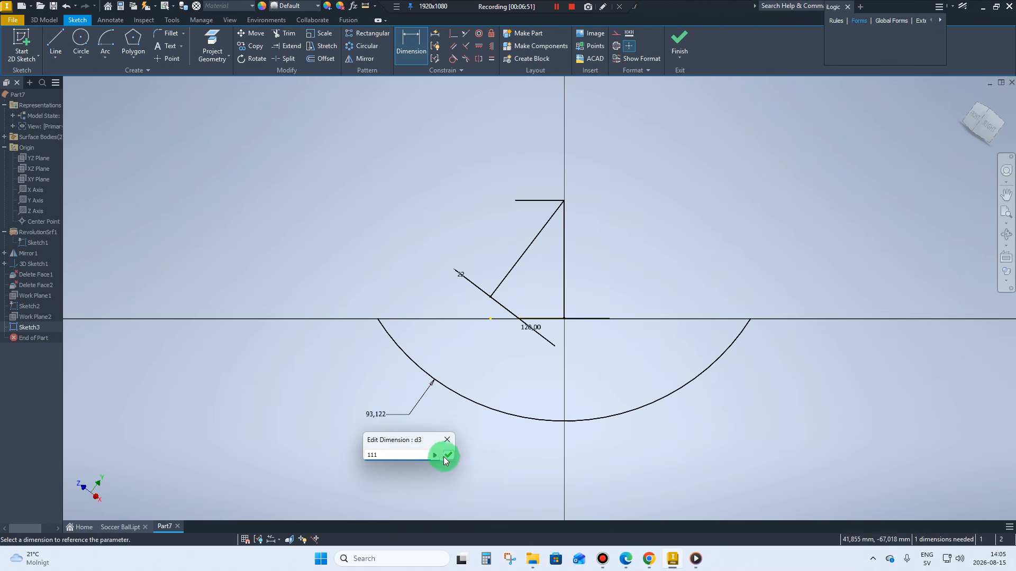
click(449, 456)
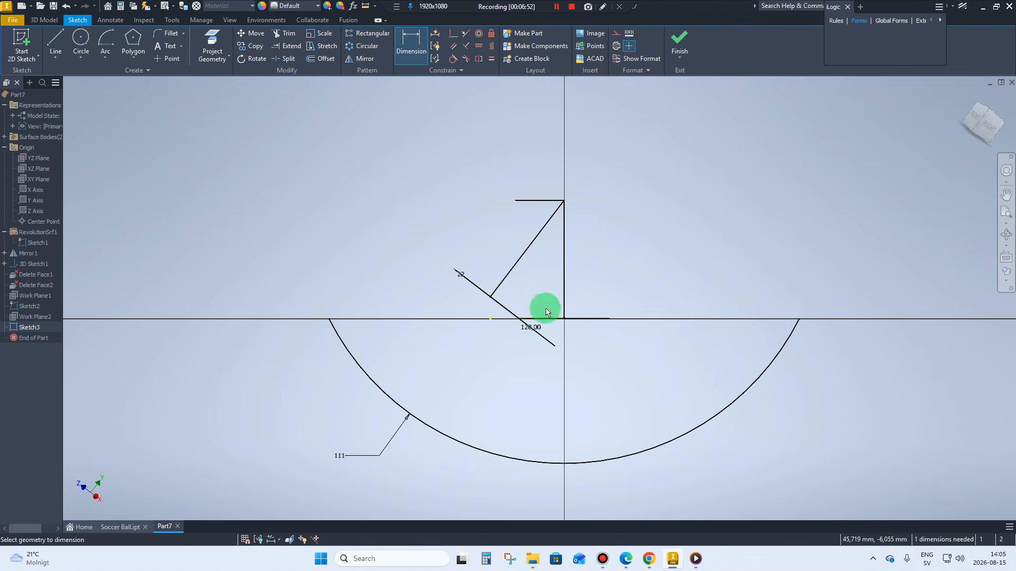
Dimension the short horizontal line at the apex to 20 mm and finish the sketch
click(529, 202)
click(541, 182)
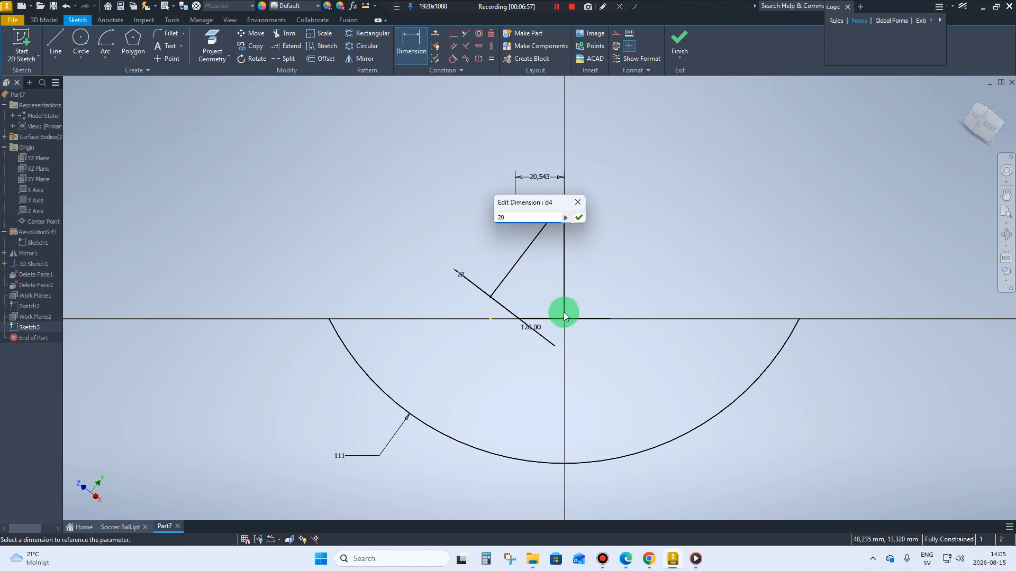
key(Return)
right_click(645, 227)
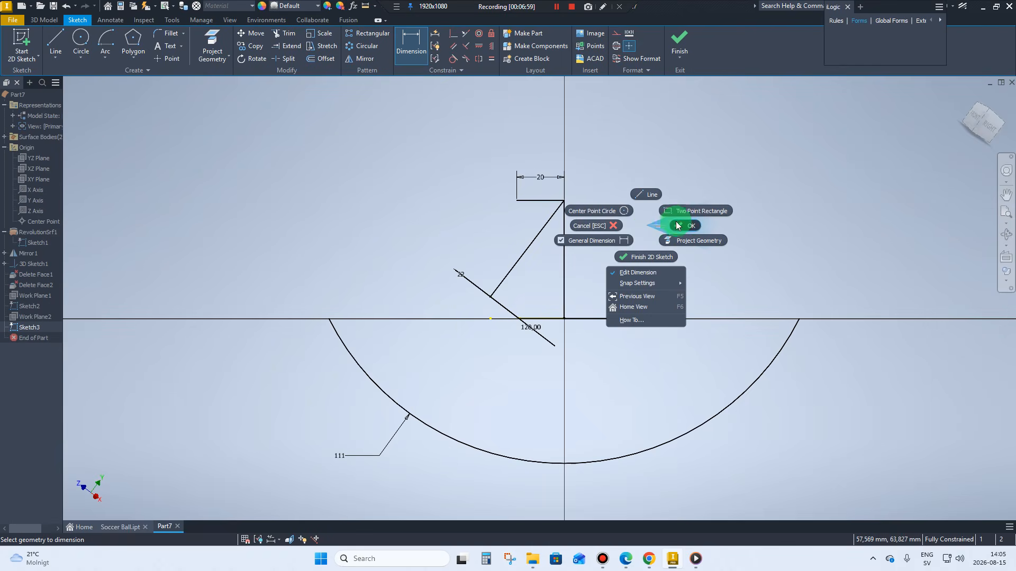
click(678, 225)
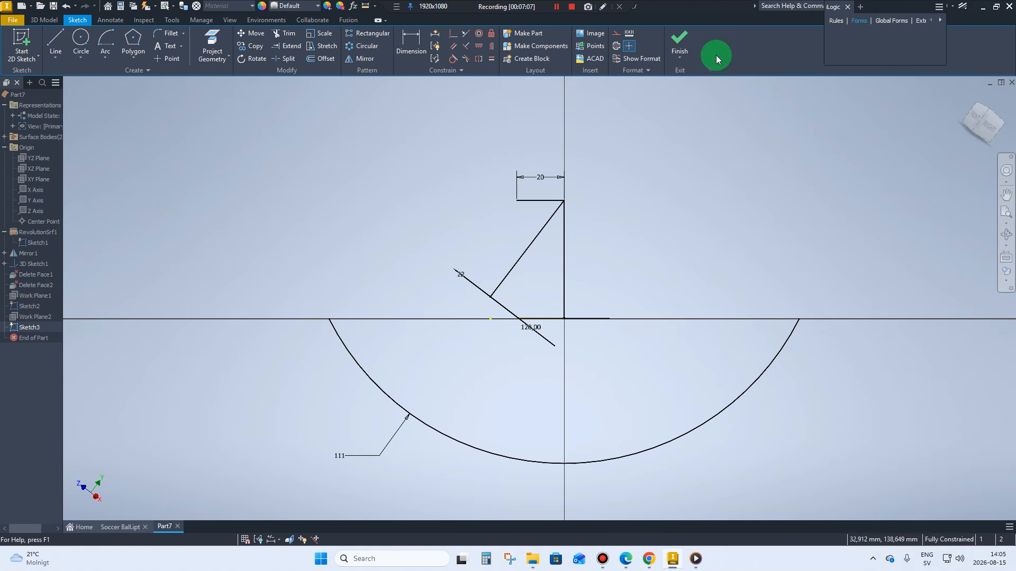
click(683, 45)
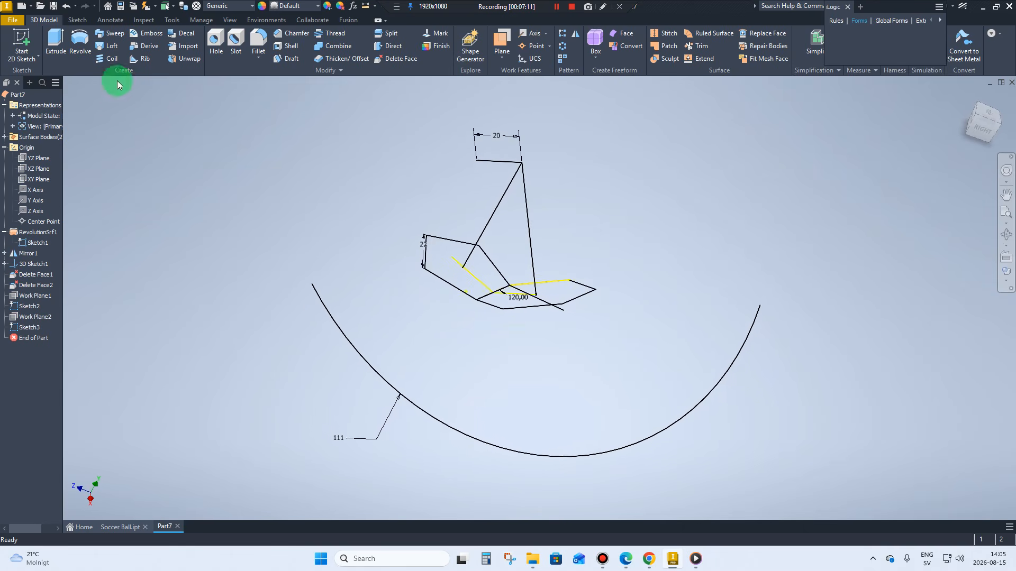
Revolve the large arc symmetrically by 120 degrees about the short apex line as a surface, and make its sketch visible again
click(84, 49)
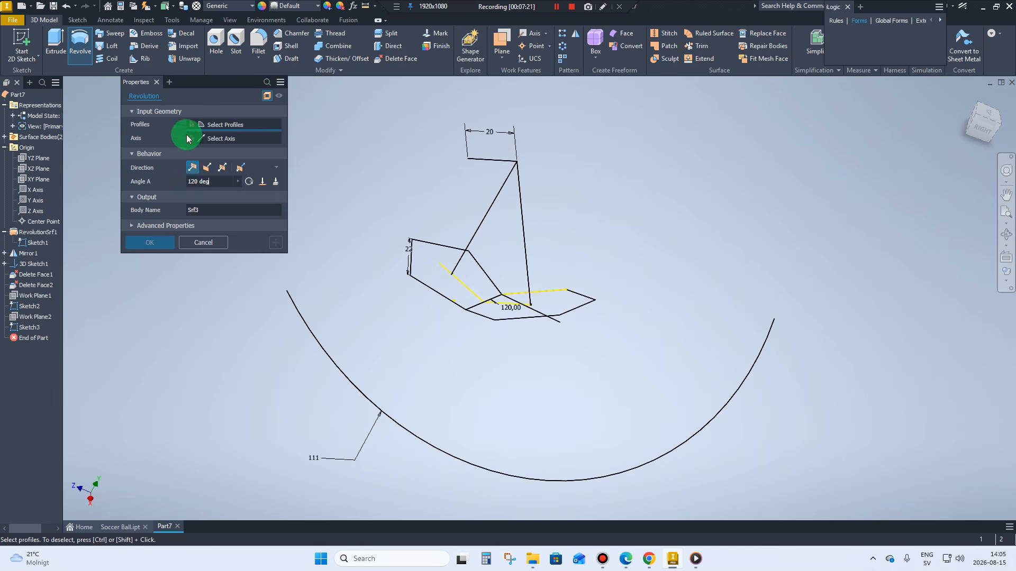
click(320, 343)
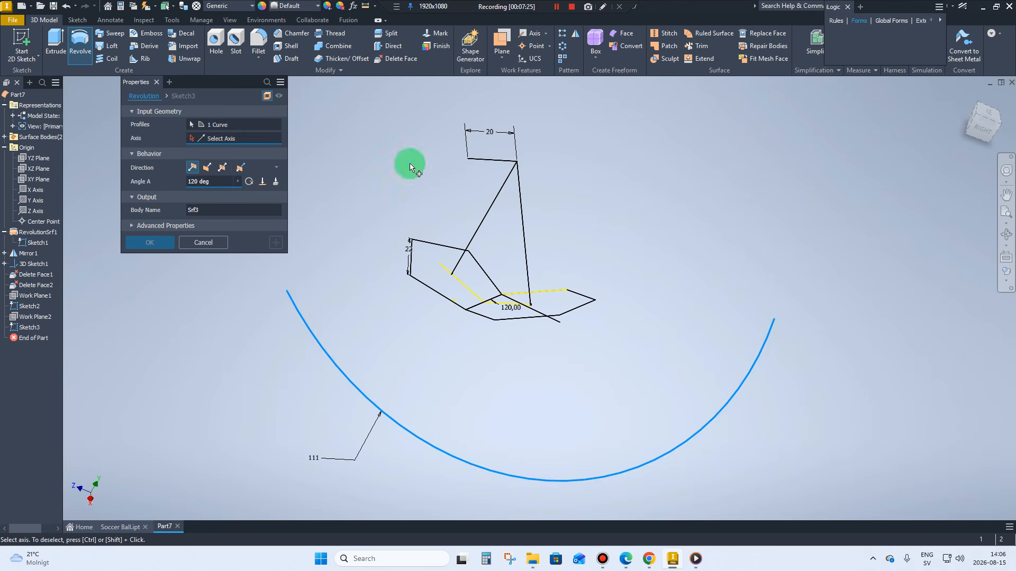
click(492, 162)
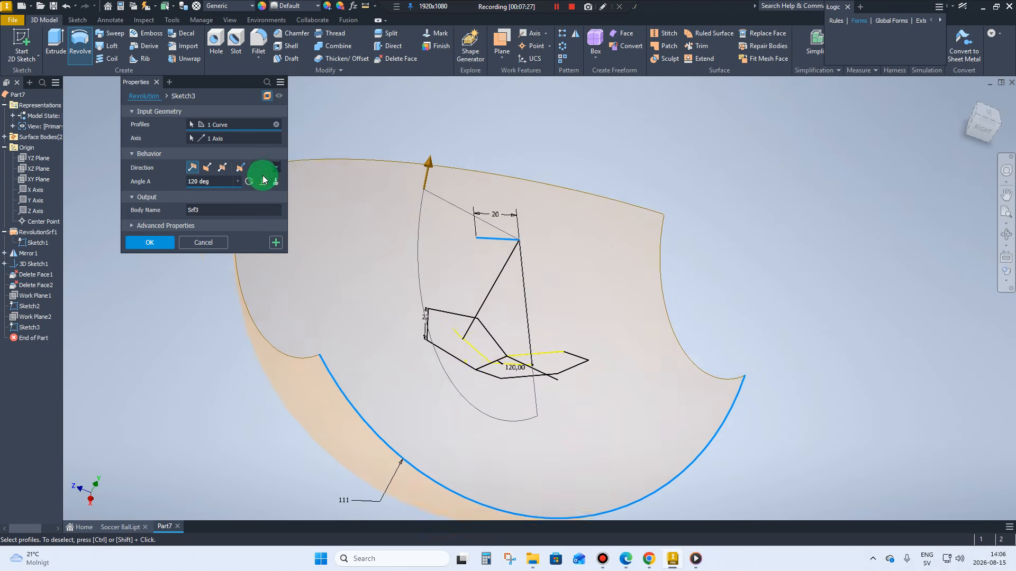
click(222, 167)
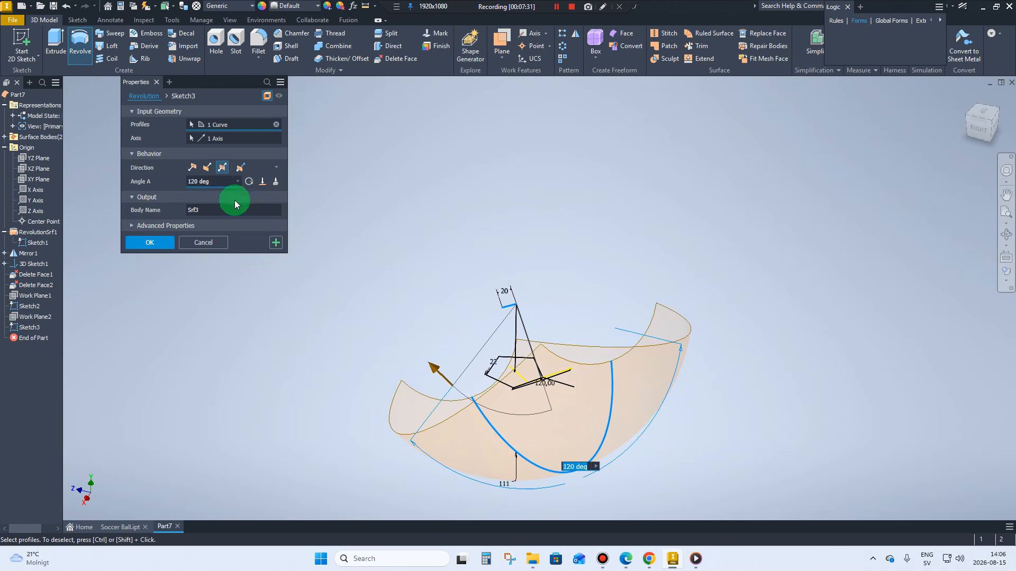
click(149, 243)
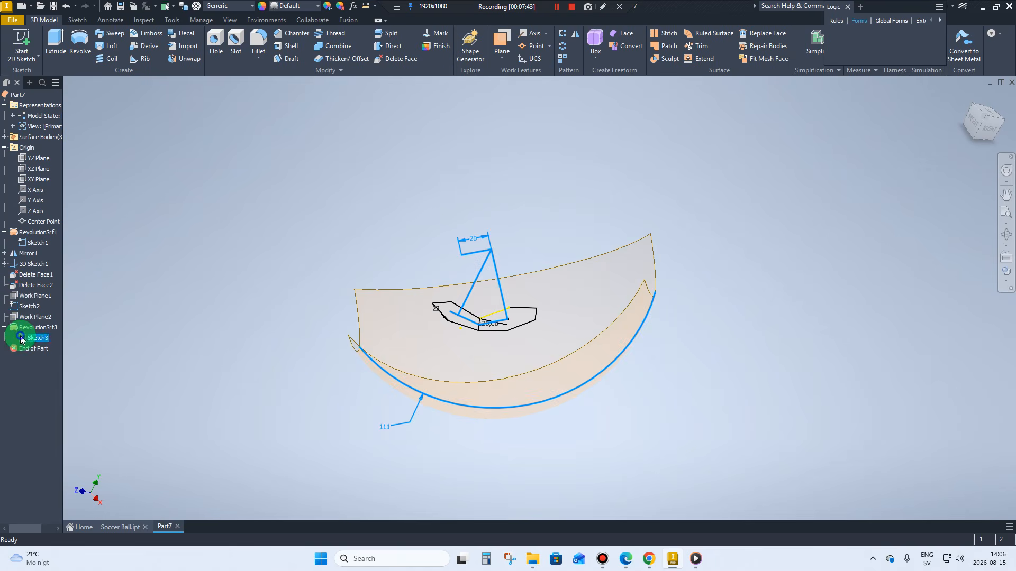
right_click(21, 337)
click(48, 475)
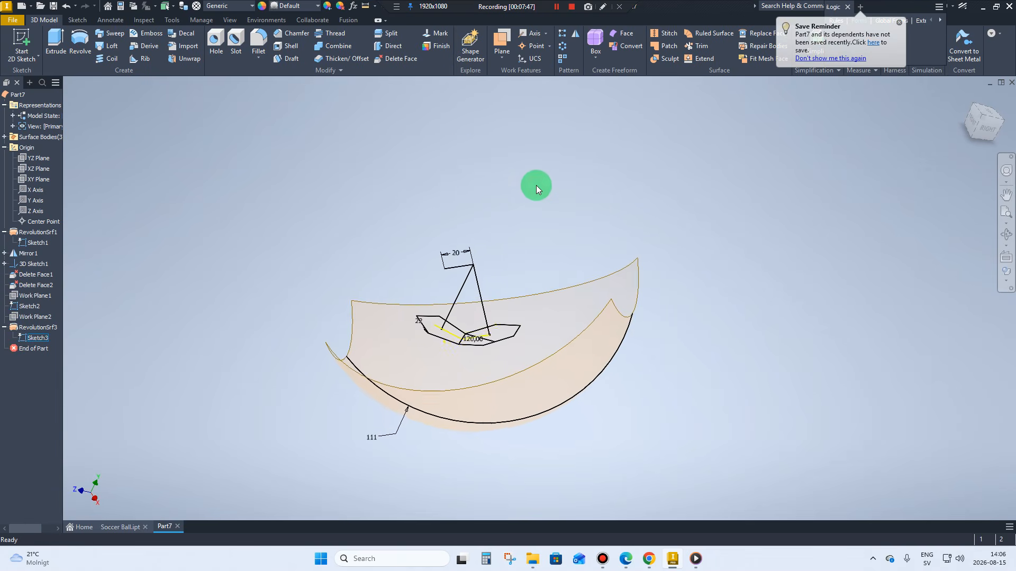
Copy the revolved surface with Copy Object, using the Create Object method
click(330, 72)
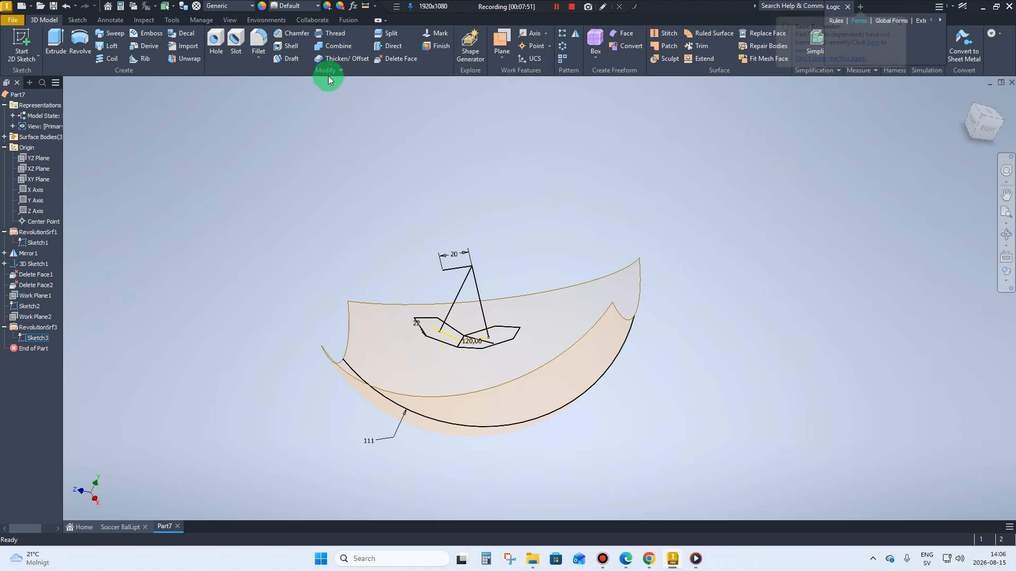
click(322, 70)
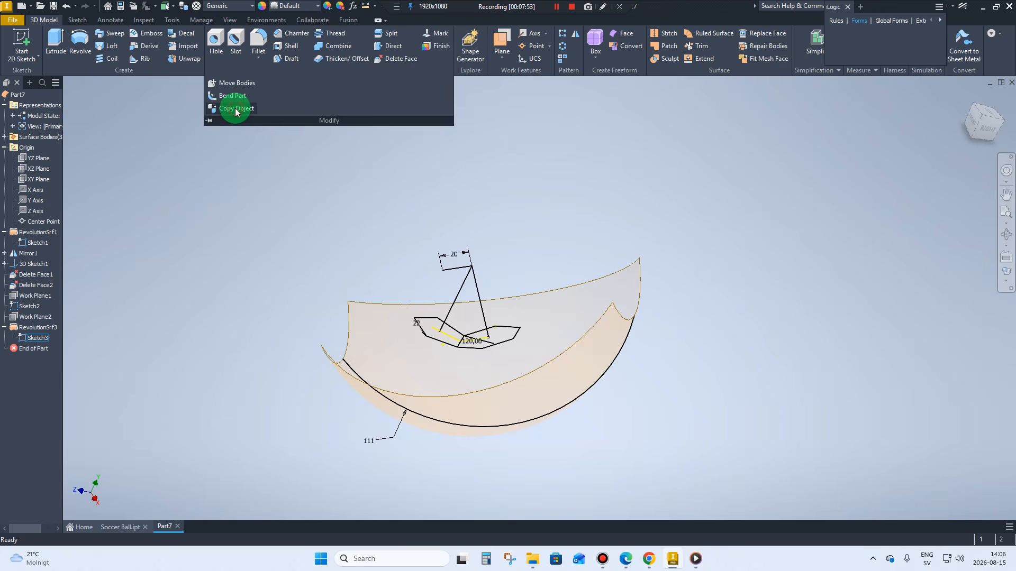
click(236, 109)
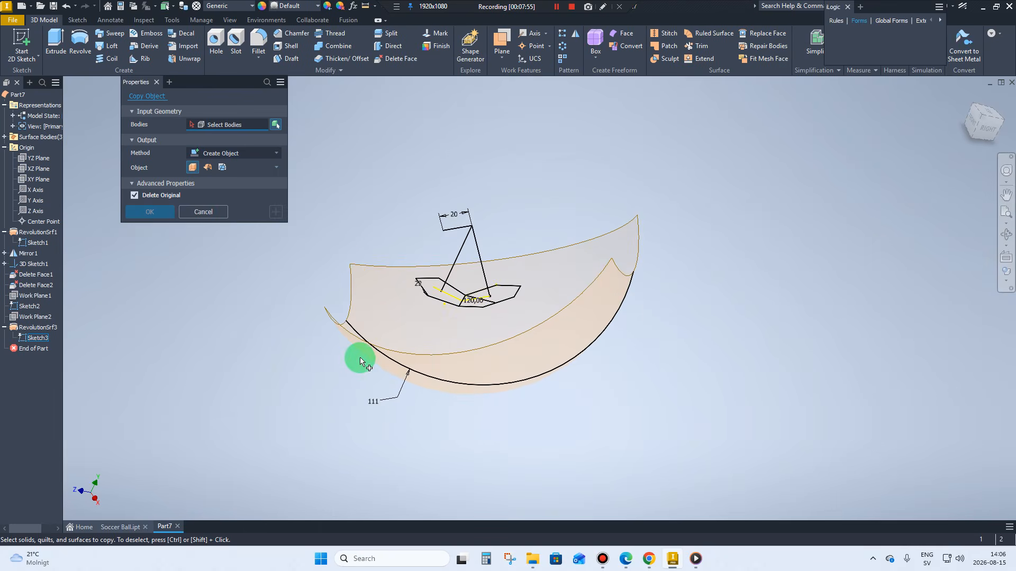
click(360, 362)
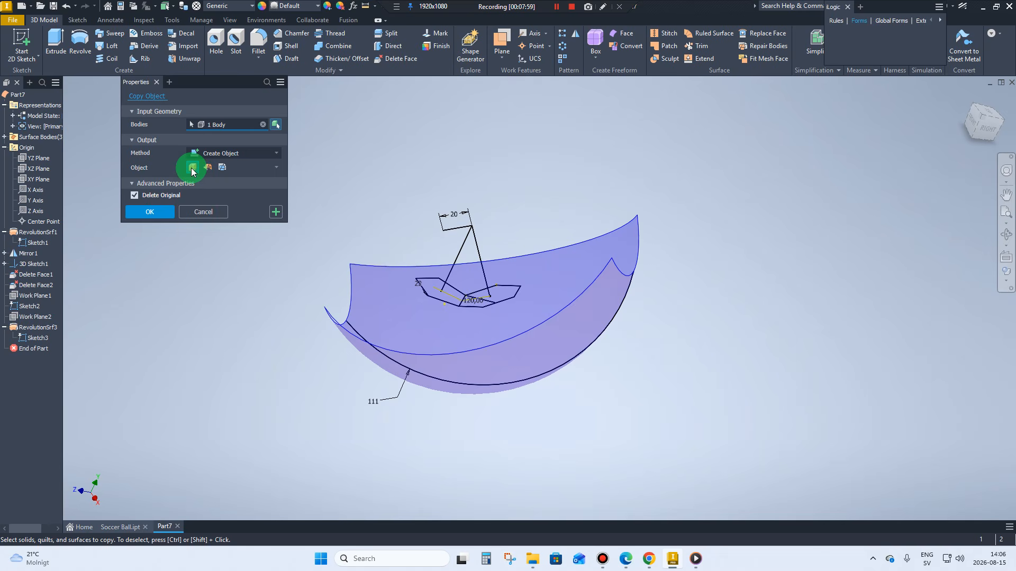
click(150, 212)
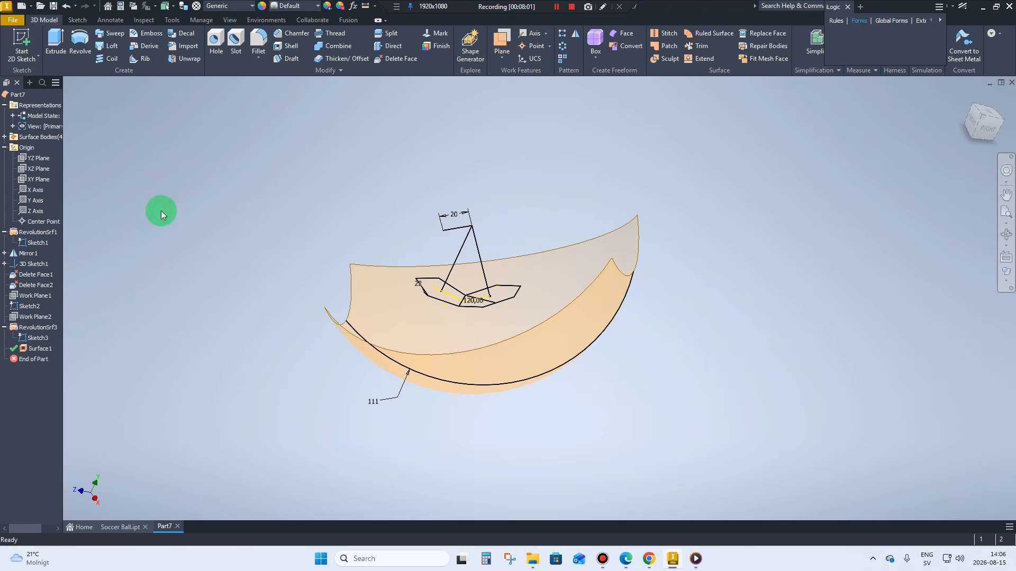
List the part's surface bodies and hide the copied surface Srf4
click(3, 138)
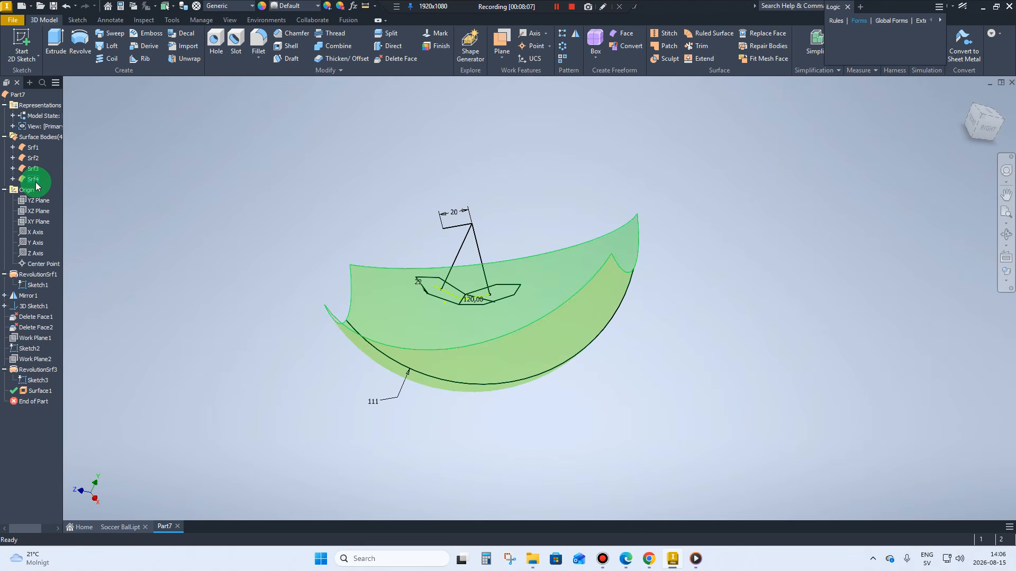
right_click(35, 182)
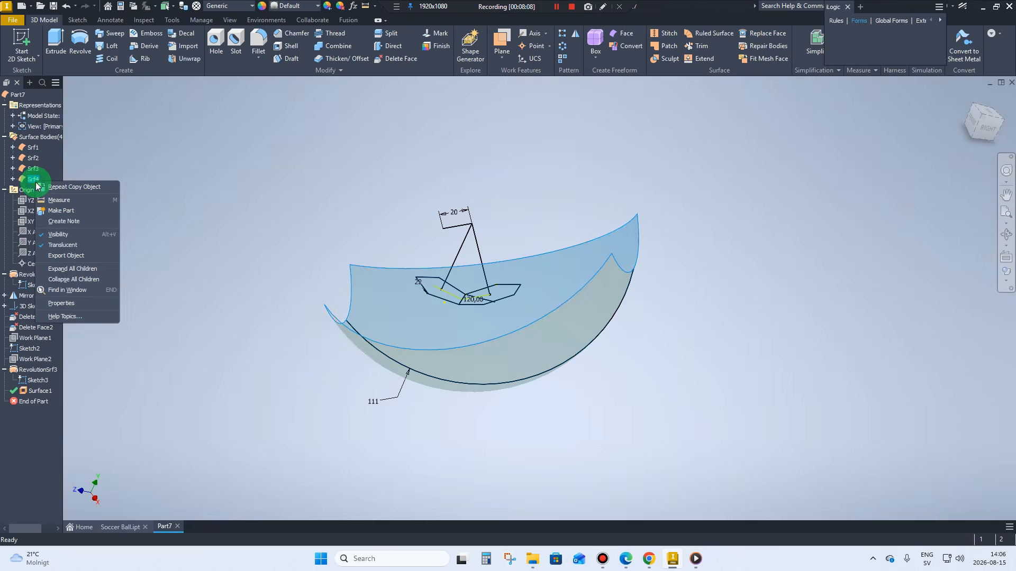
click(70, 234)
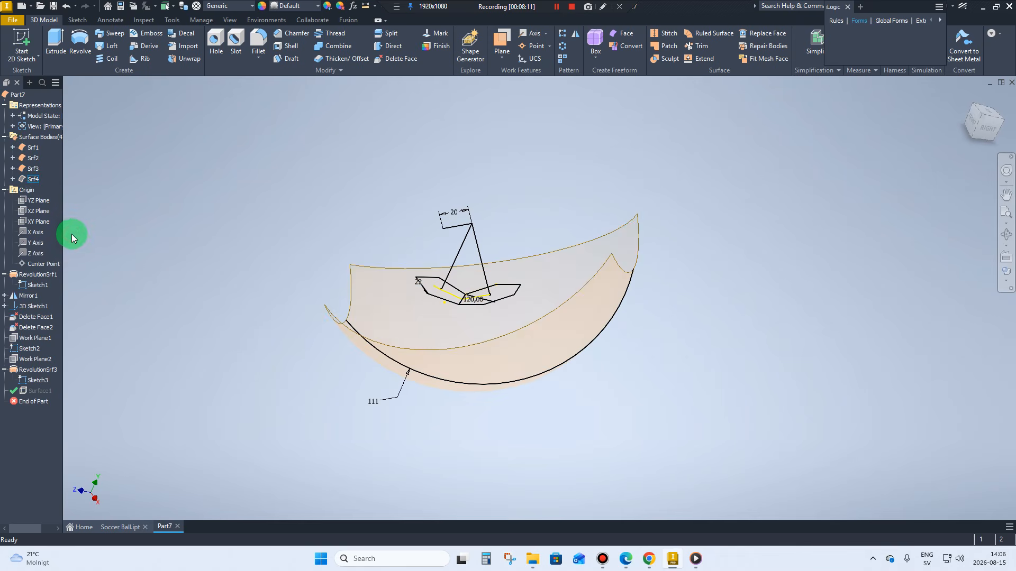
In a new 3D sketch, project the pentagon's five edges onto the revolved spherical surface and finish the sketch
mouse_move(296, 231)
shift+middle_down()
mouse_move(346, 243)
mouse_move(325, 204)
shift+middle_up()
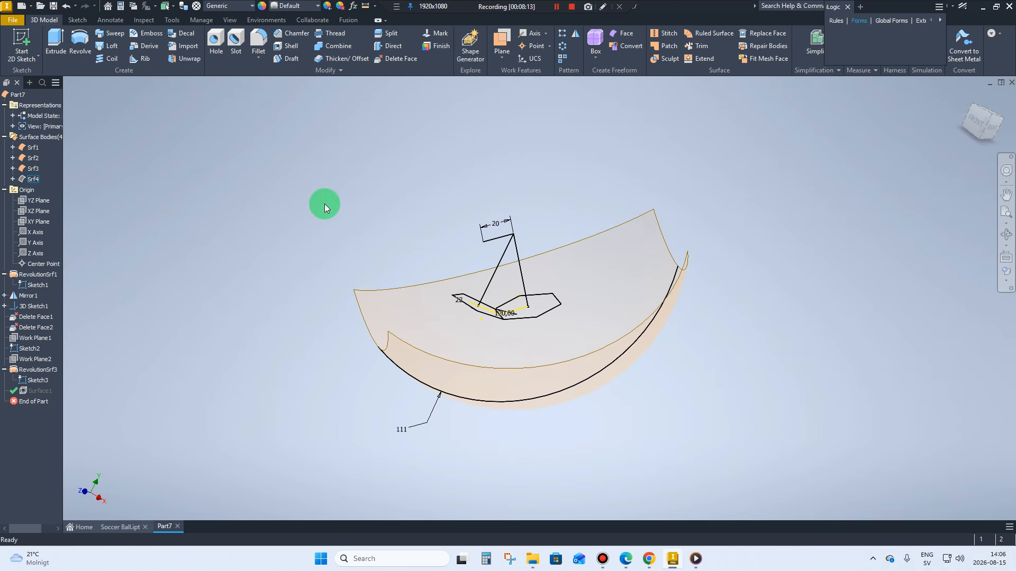
click(35, 59)
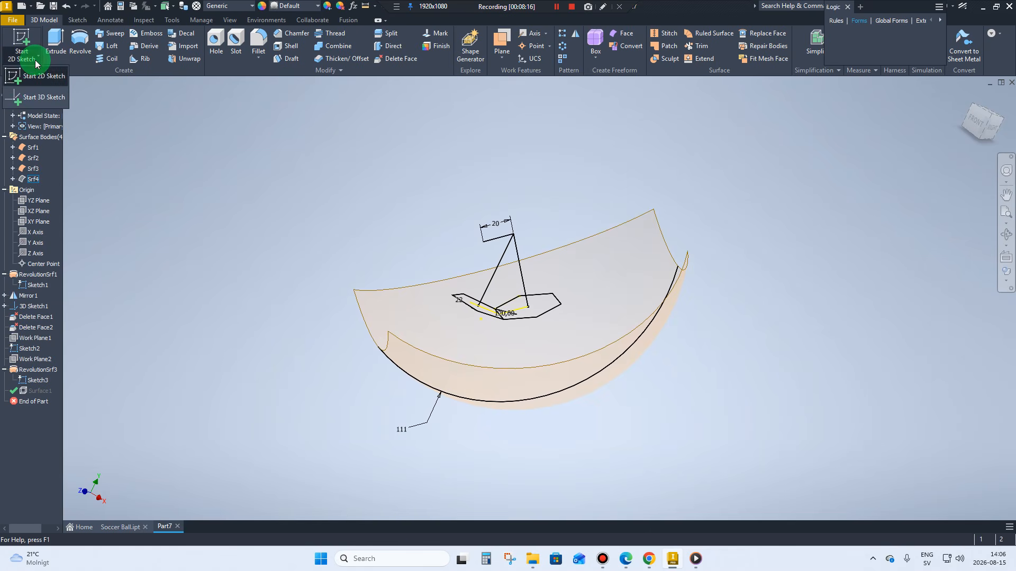
click(35, 99)
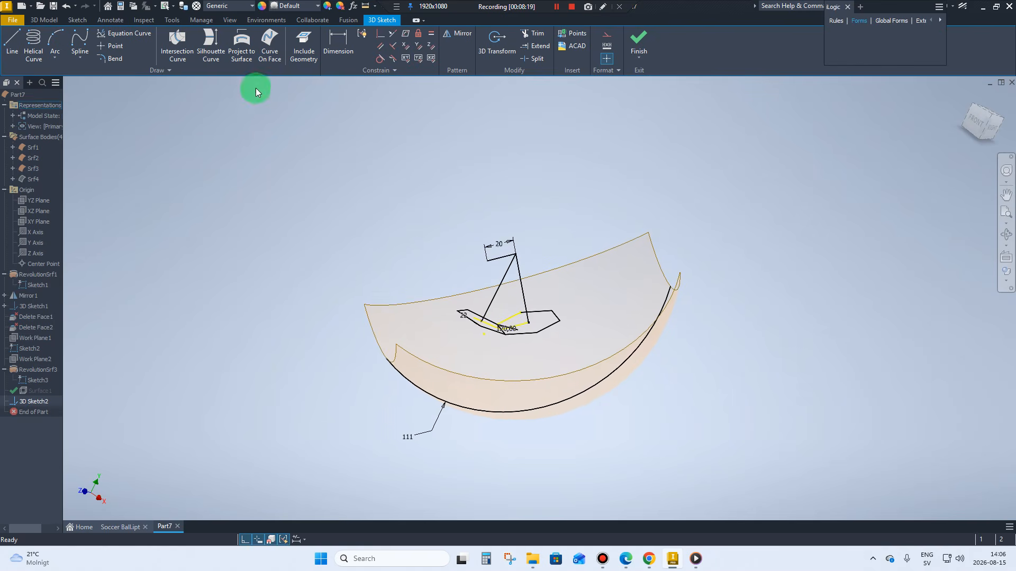
click(247, 62)
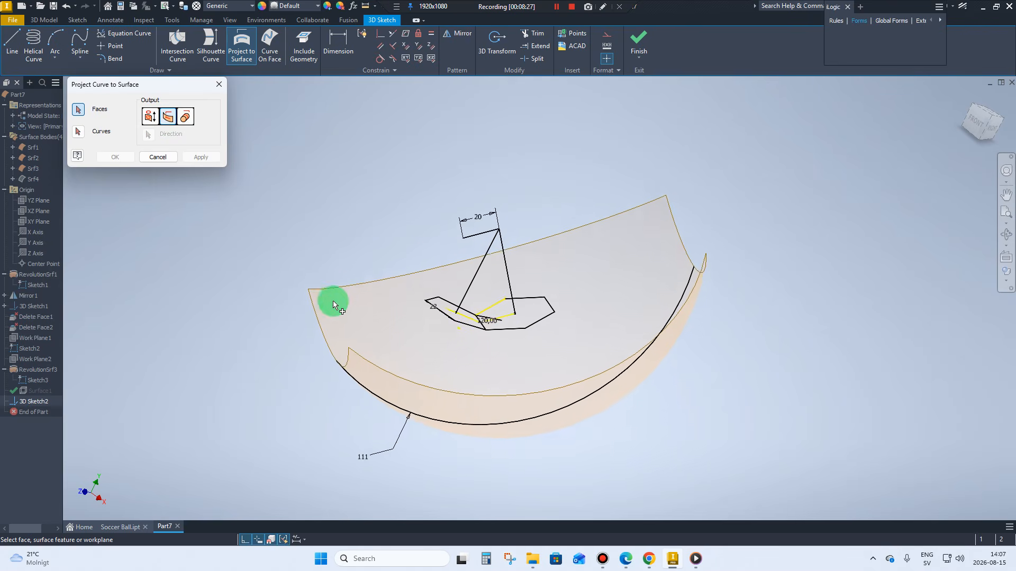
click(332, 302)
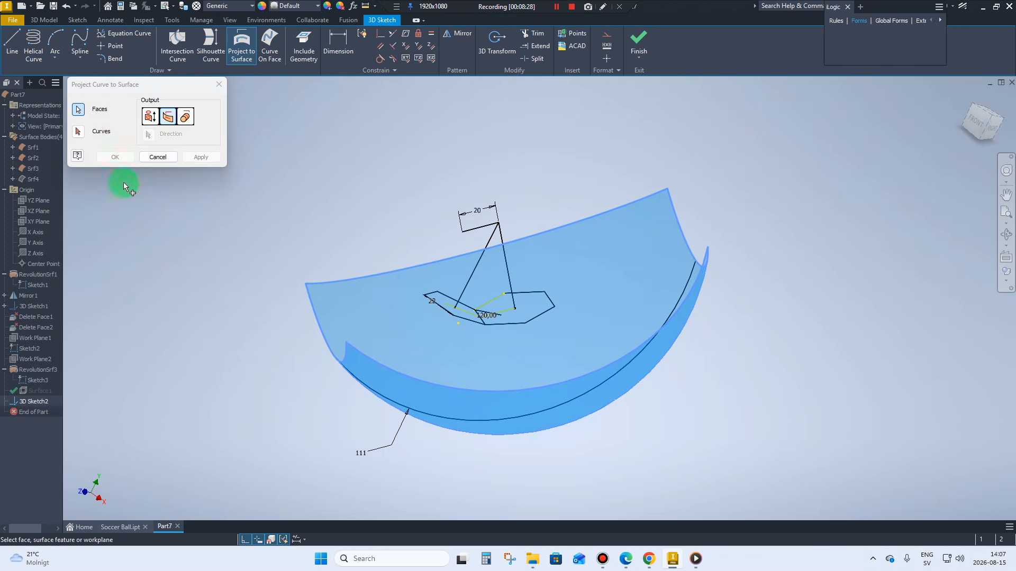
click(77, 133)
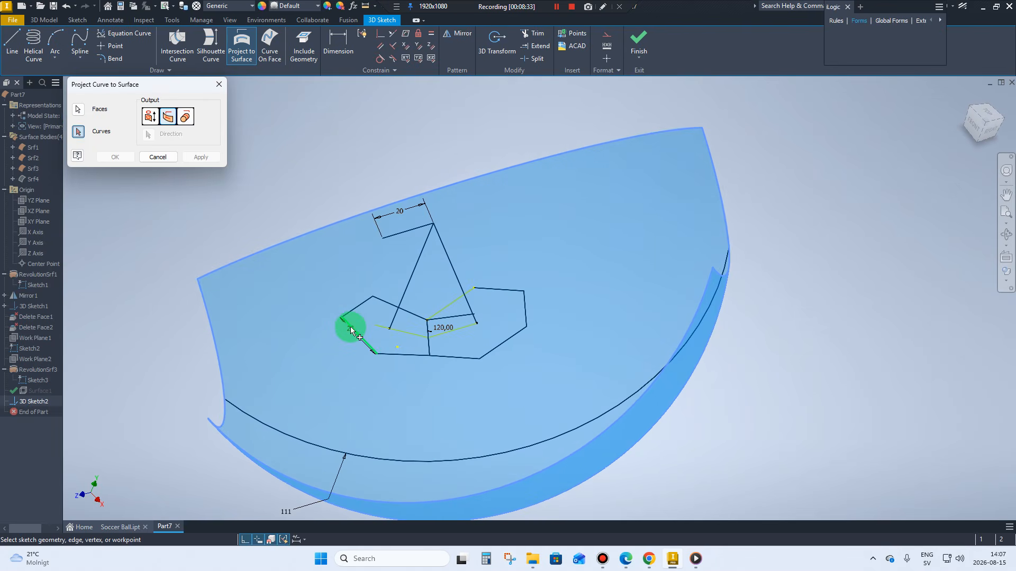
click(352, 332)
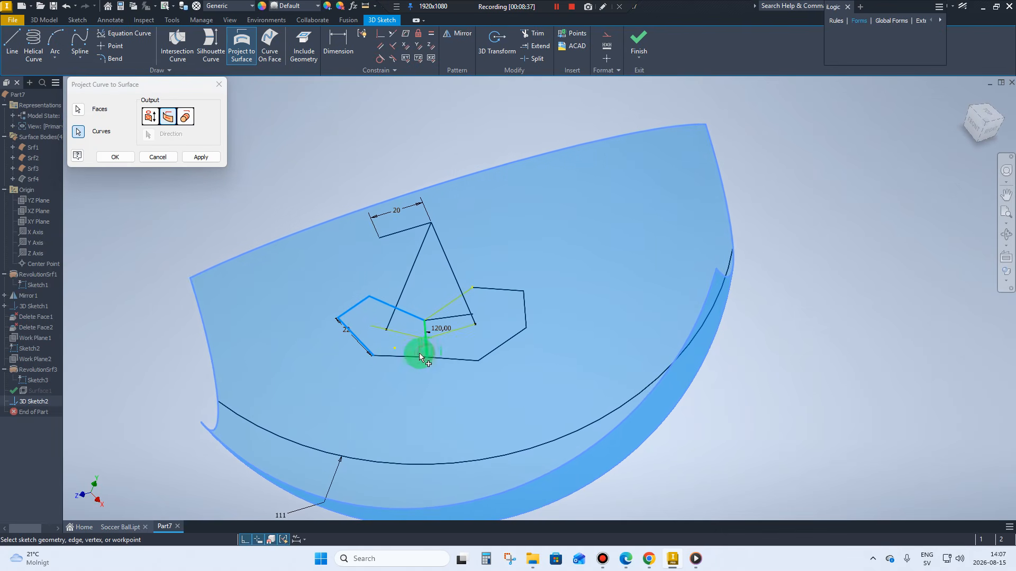
click(111, 156)
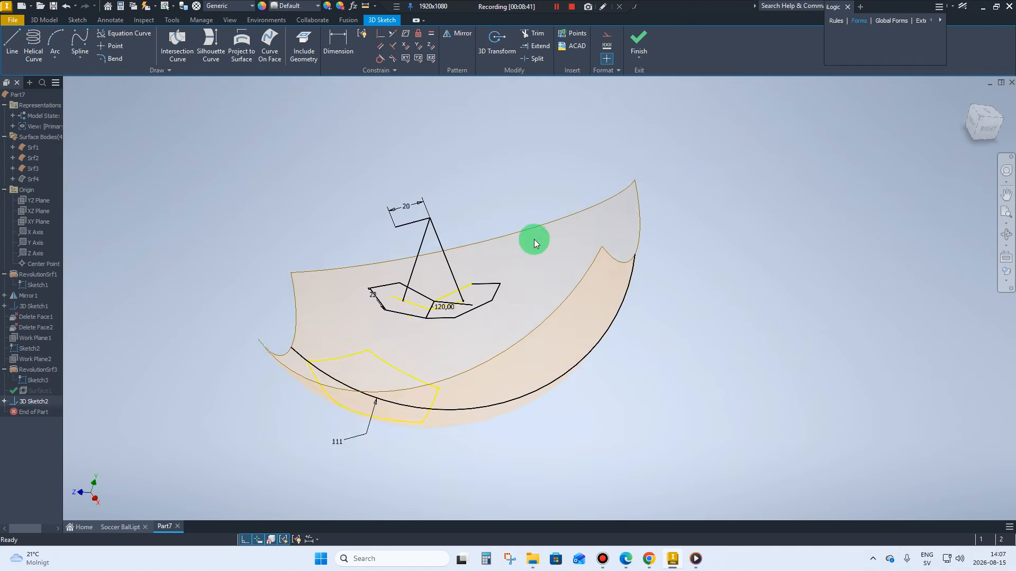
click(637, 38)
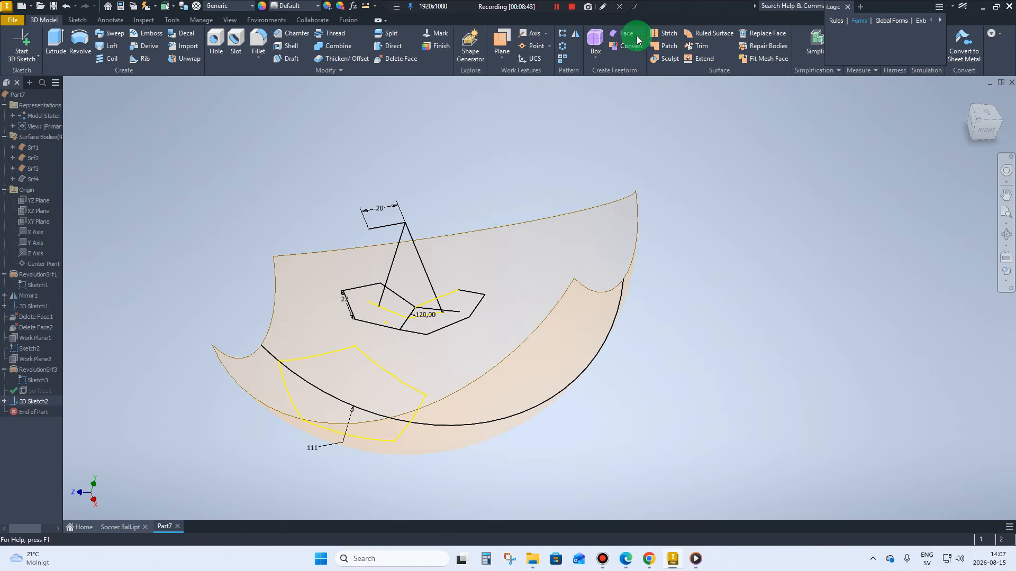
Split the spherical surface's face using the projected pentagon curves as the split tool
click(394, 38)
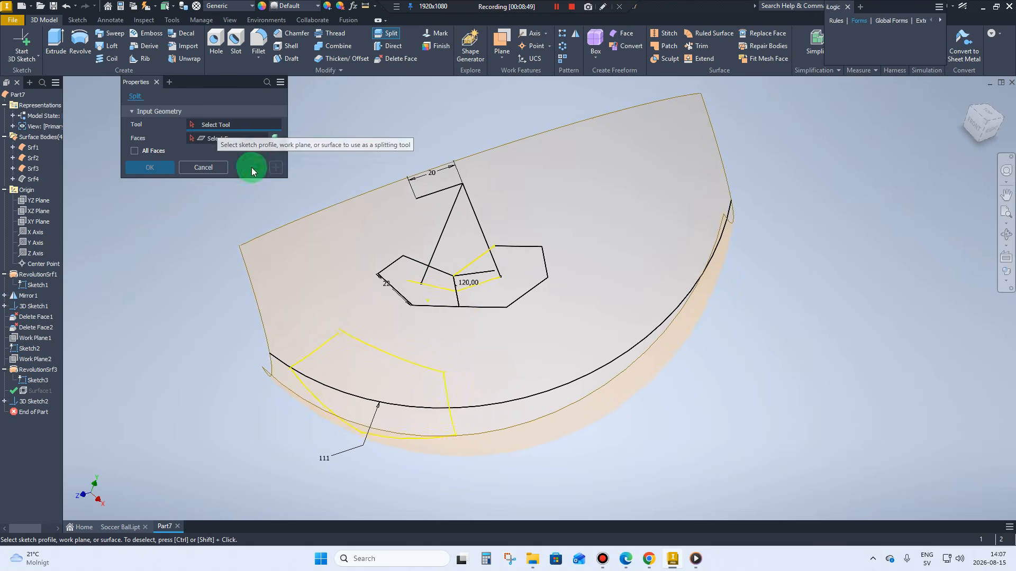
click(298, 333)
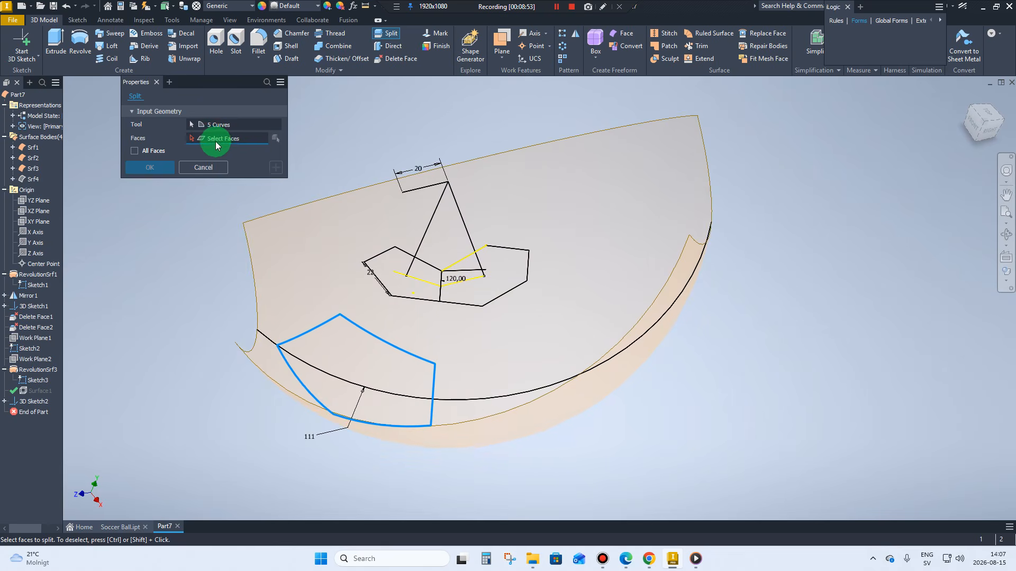
click(283, 232)
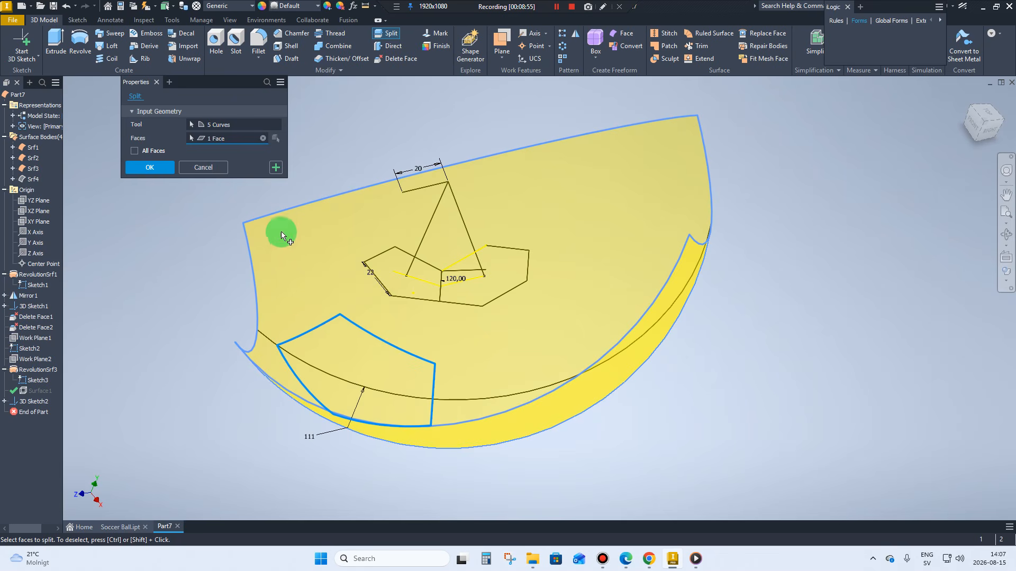
click(159, 170)
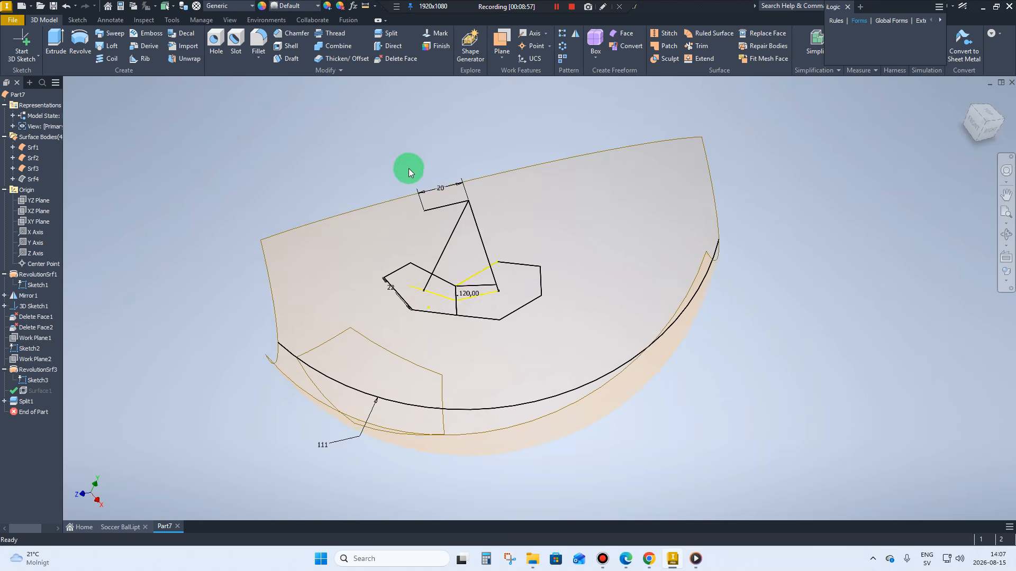
Delete the large spherical face surrounding the pentagon patch without healing the remaining faces
click(394, 57)
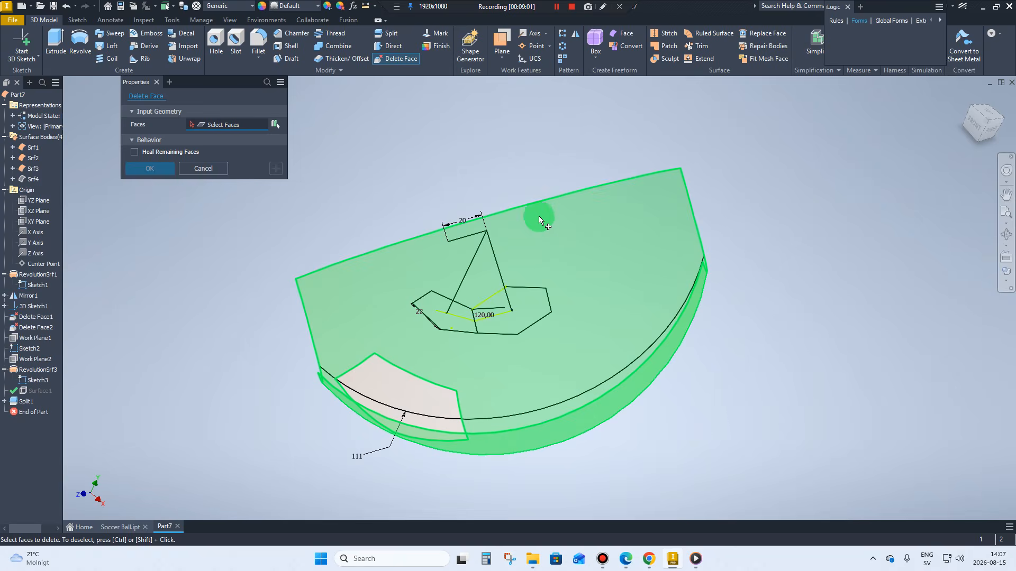
click(539, 218)
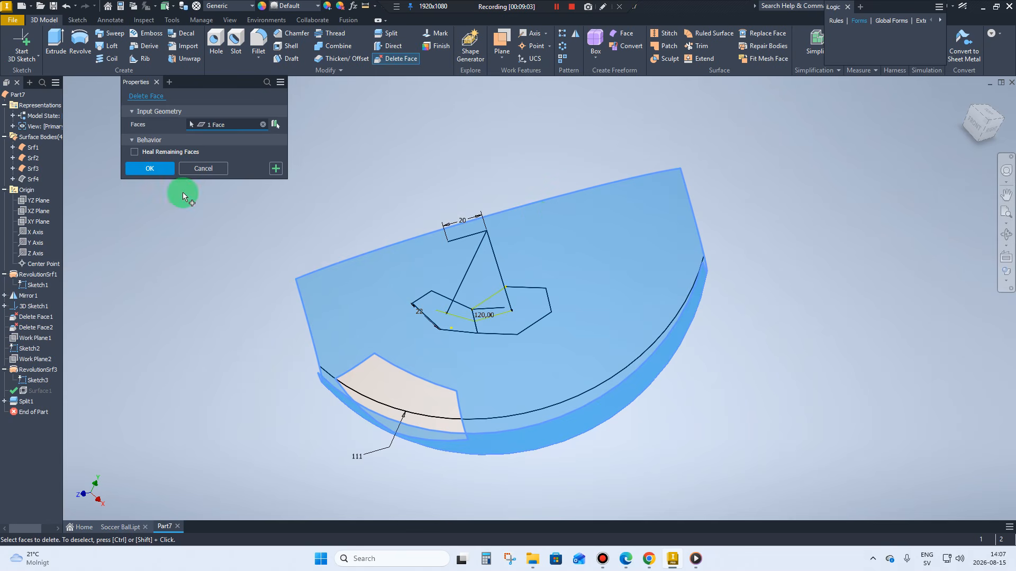
click(154, 168)
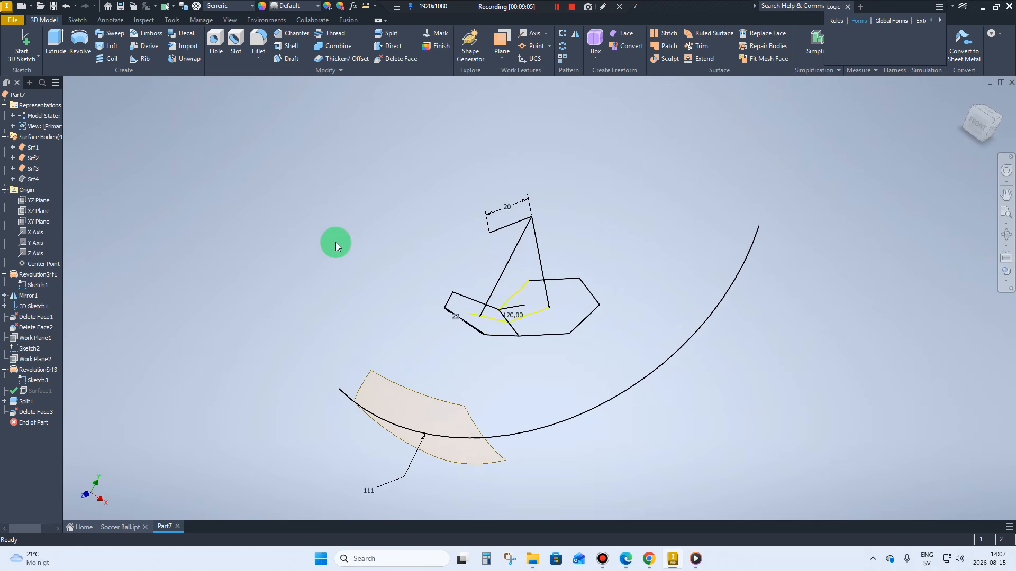
Make the hidden copy of the spherical surface, Srf4, visible again
shift+middle_drag(335, 242, 80, 207)
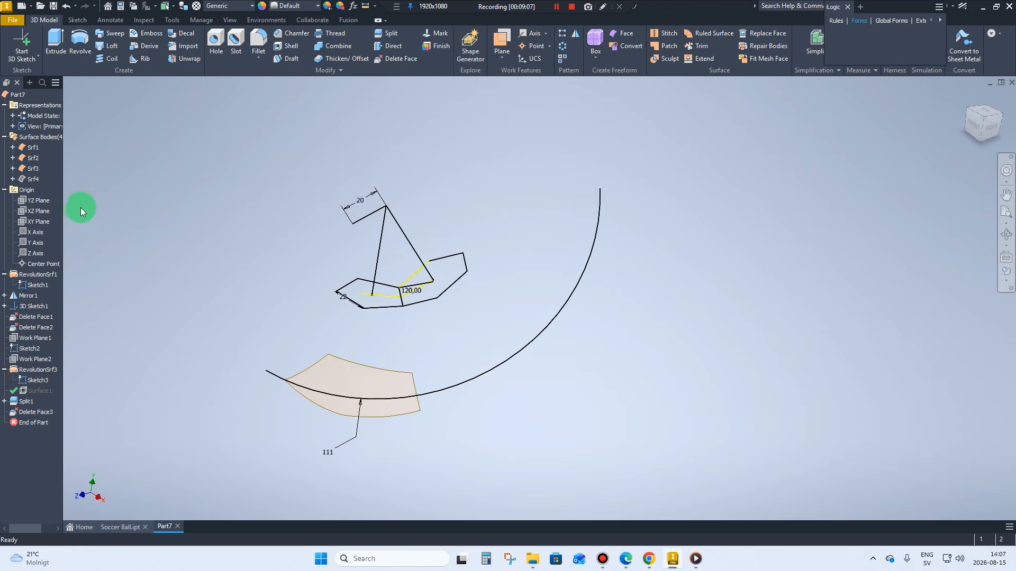
right_click(31, 183)
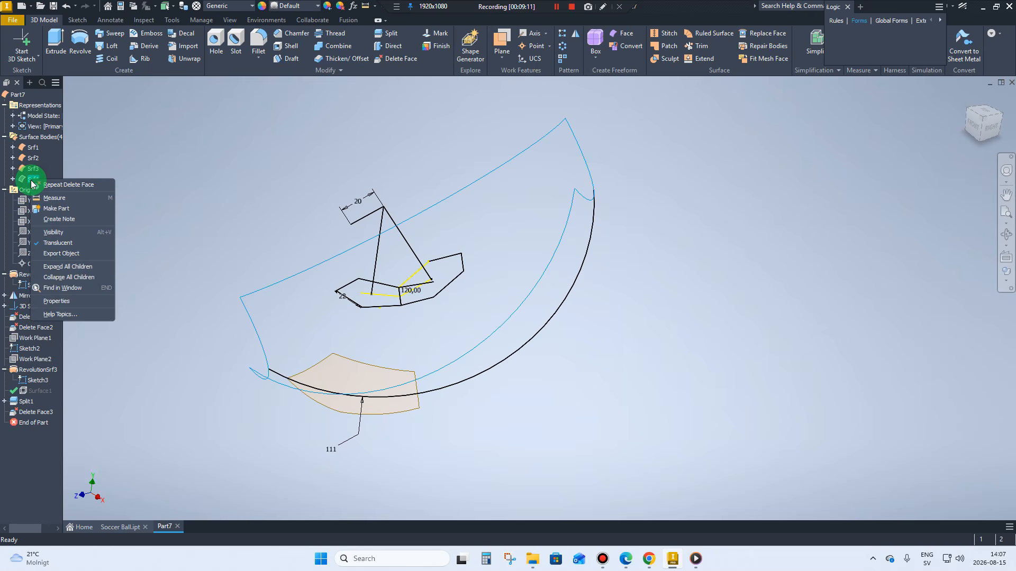
click(53, 242)
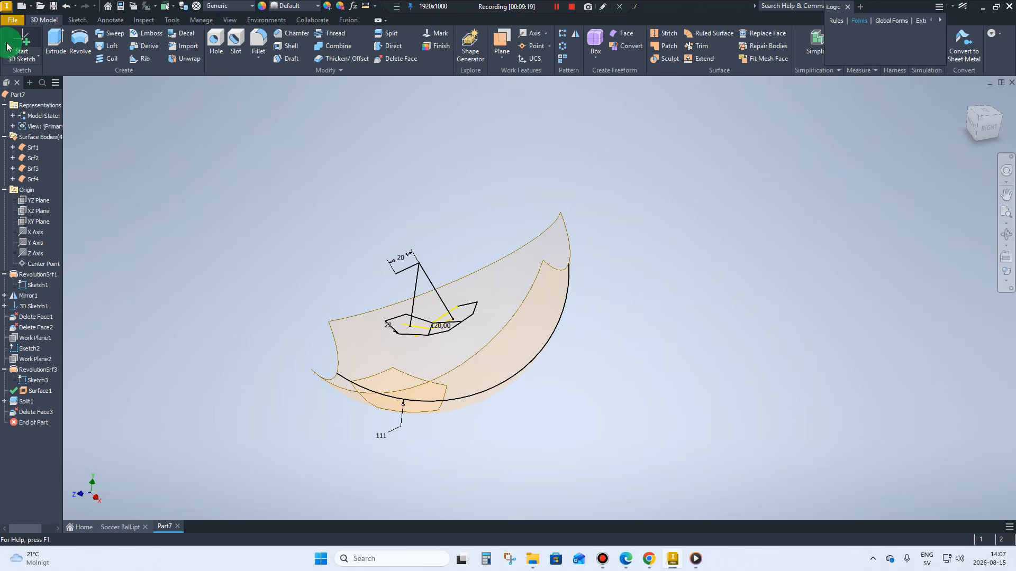
In a new 3D sketch, project the hexagon's six edges onto the copied spherical surface and finish the sketch
click(22, 57)
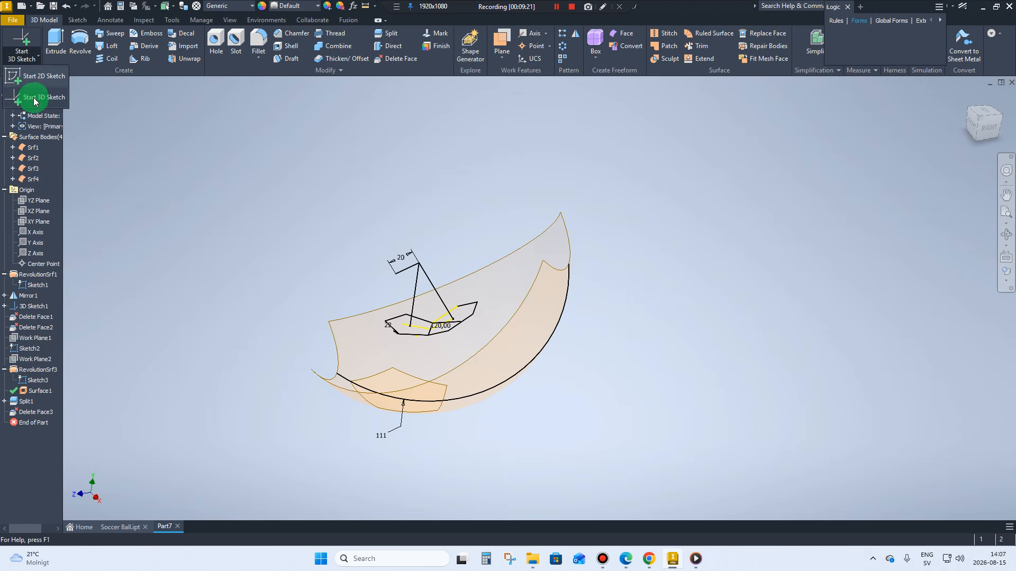
click(35, 101)
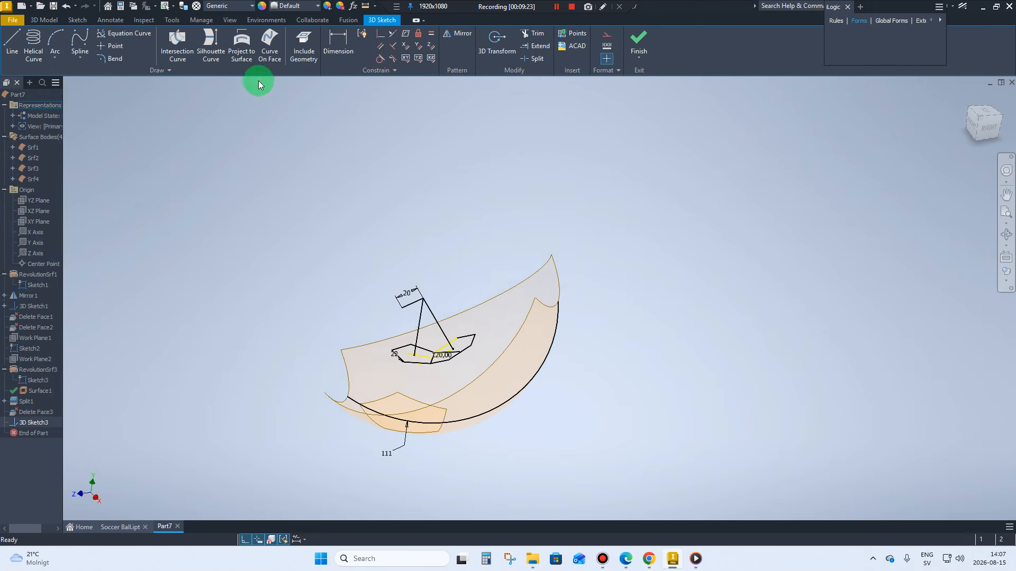
click(240, 56)
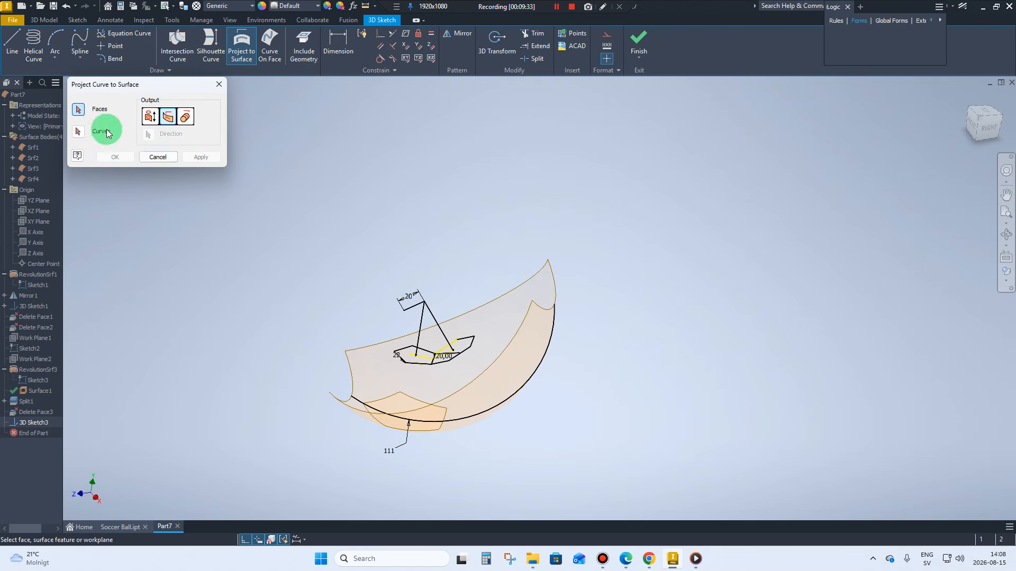
shift+middle_drag(250, 199, 577, 286)
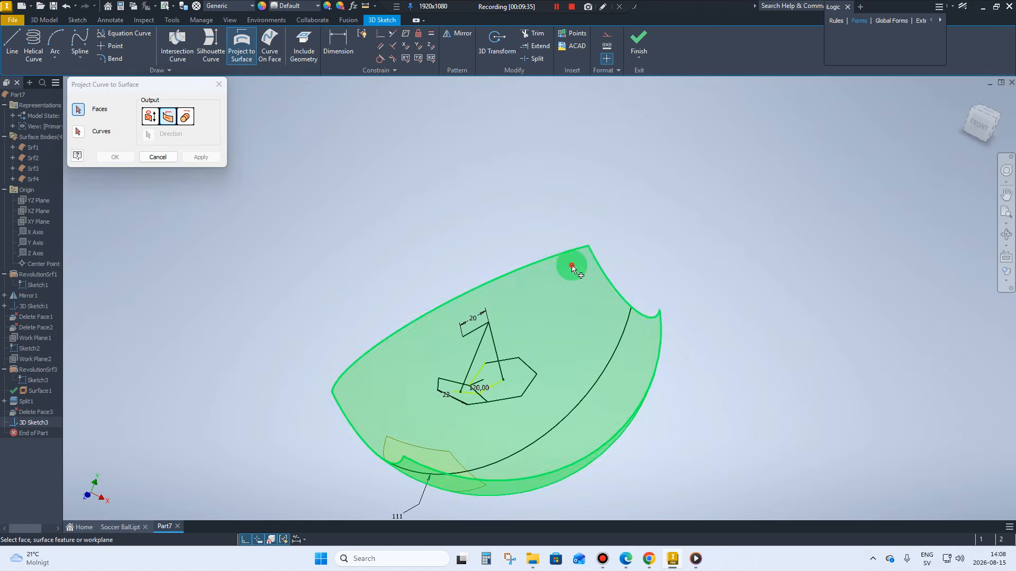
click(574, 264)
click(78, 131)
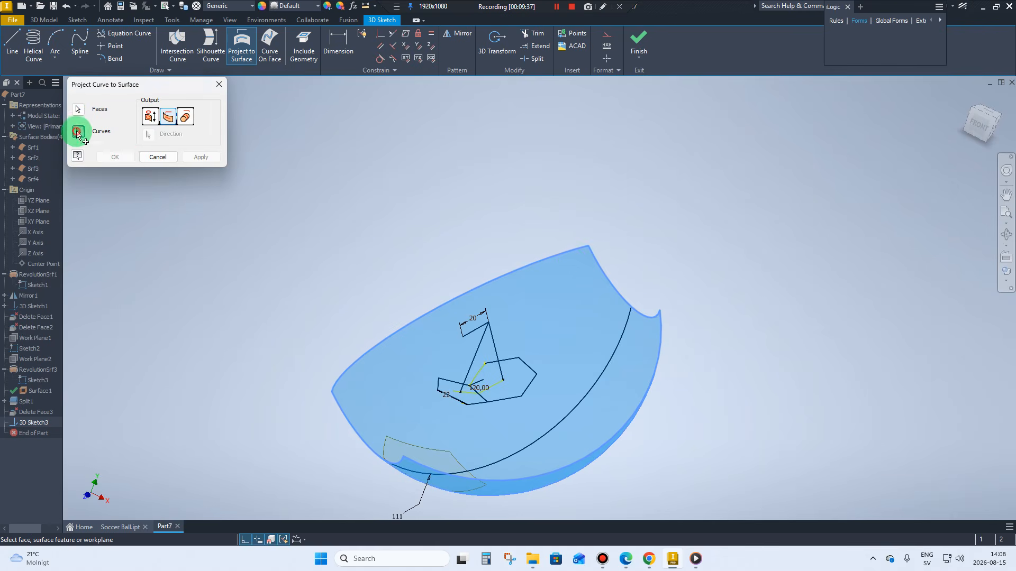
scroll(492, 375, up, 4)
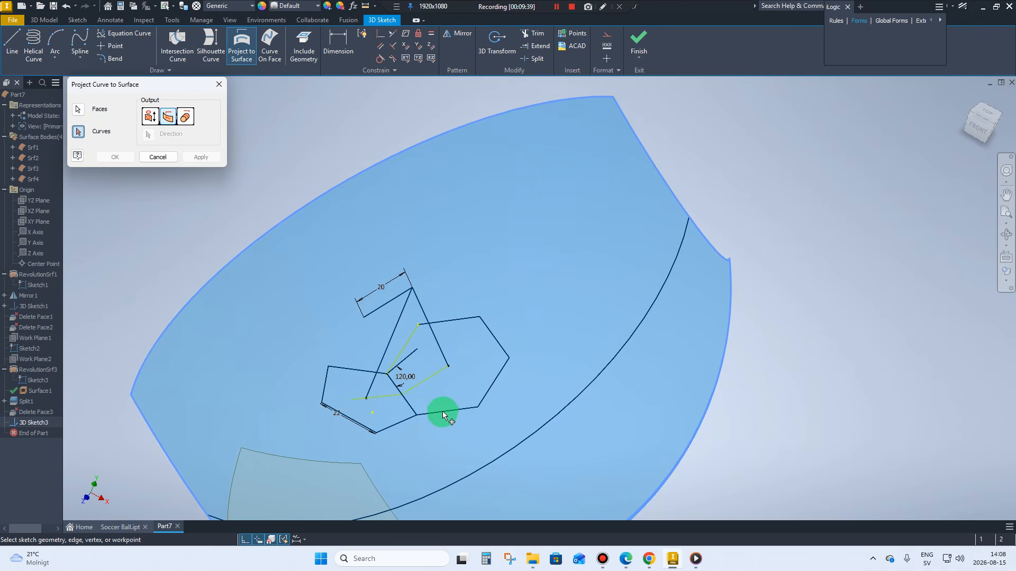
click(442, 411)
click(407, 397)
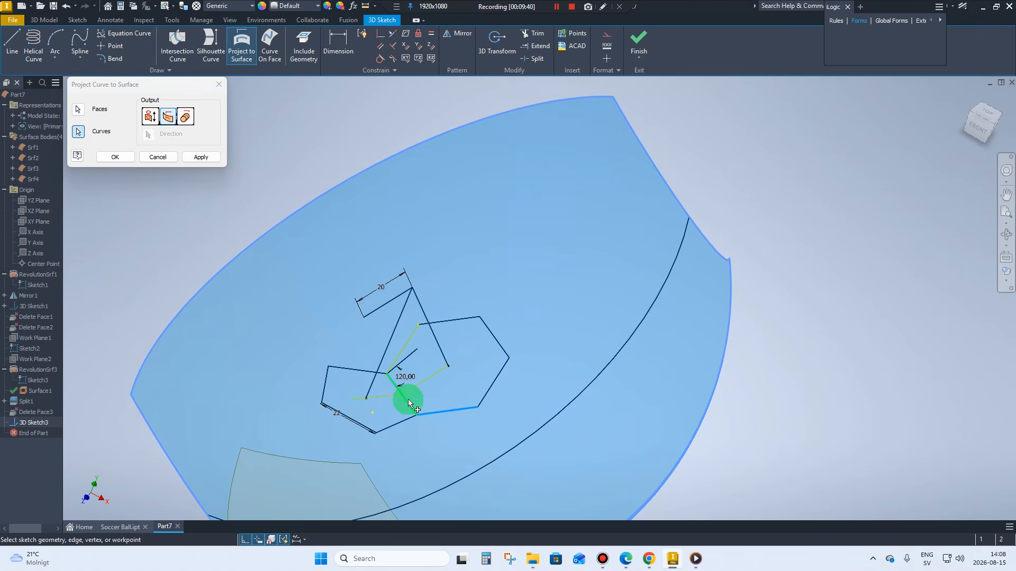
click(486, 393)
click(461, 321)
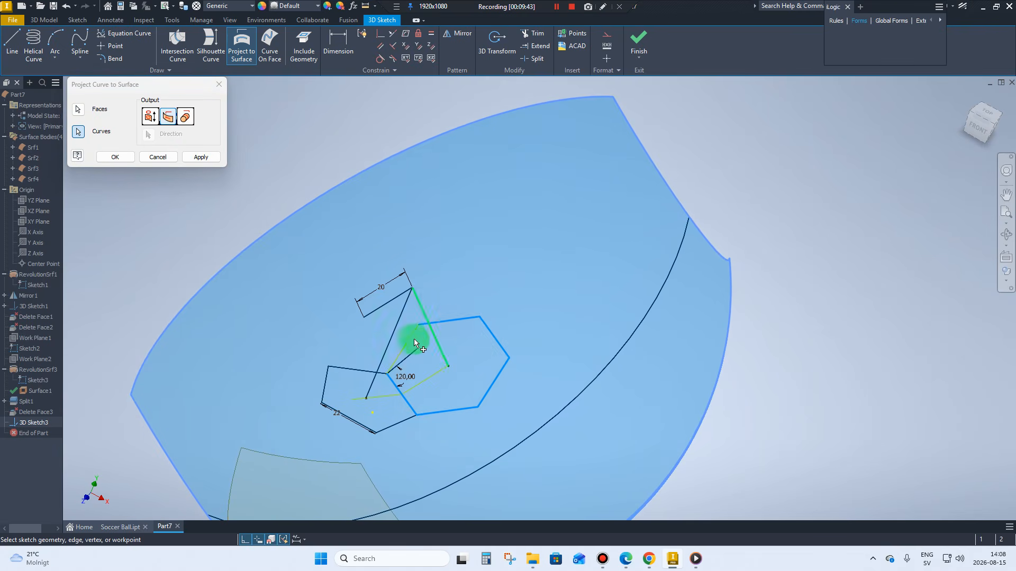
click(407, 345)
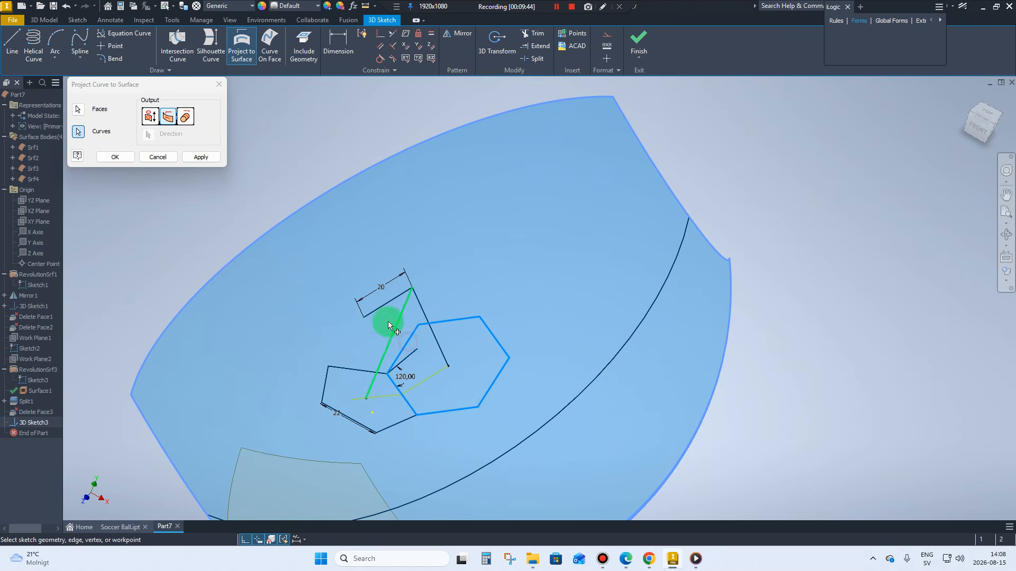
click(115, 157)
shift+middle_drag(338, 243, 637, 59)
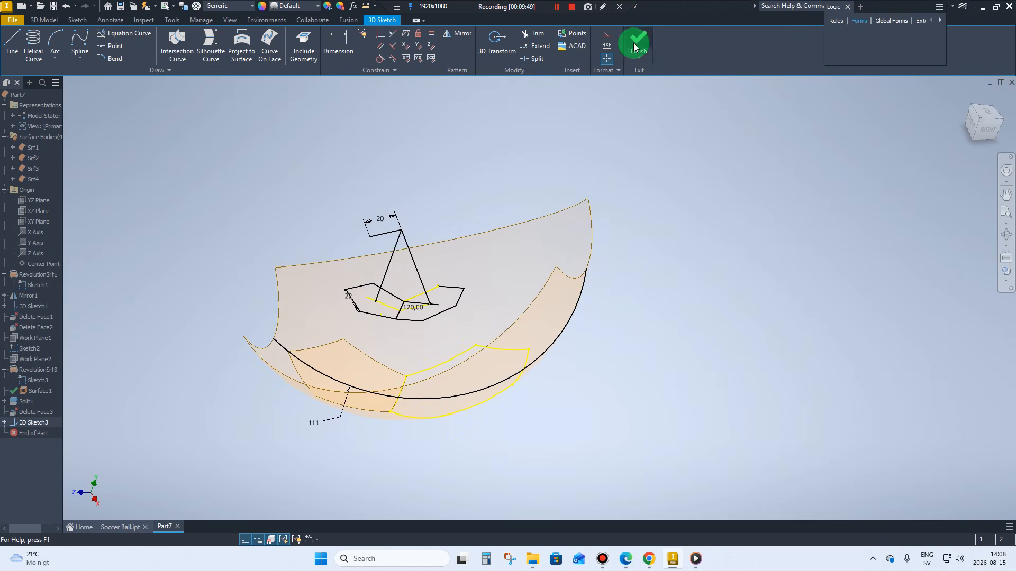
click(635, 46)
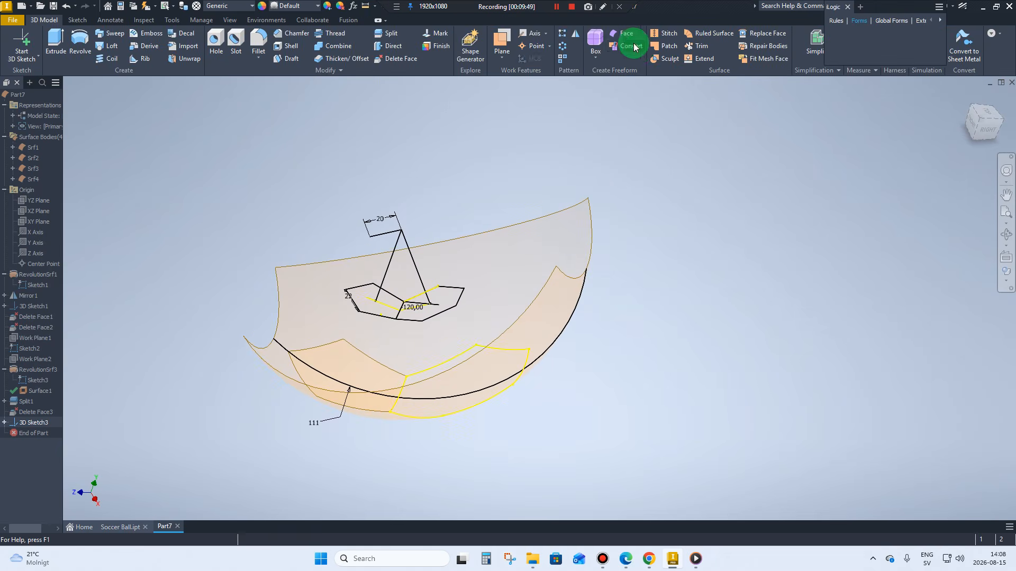
Split the copied spherical surface's face using the projected hexagon curves as the split tool
click(388, 35)
shift+middle_drag(585, 197, 556, 334)
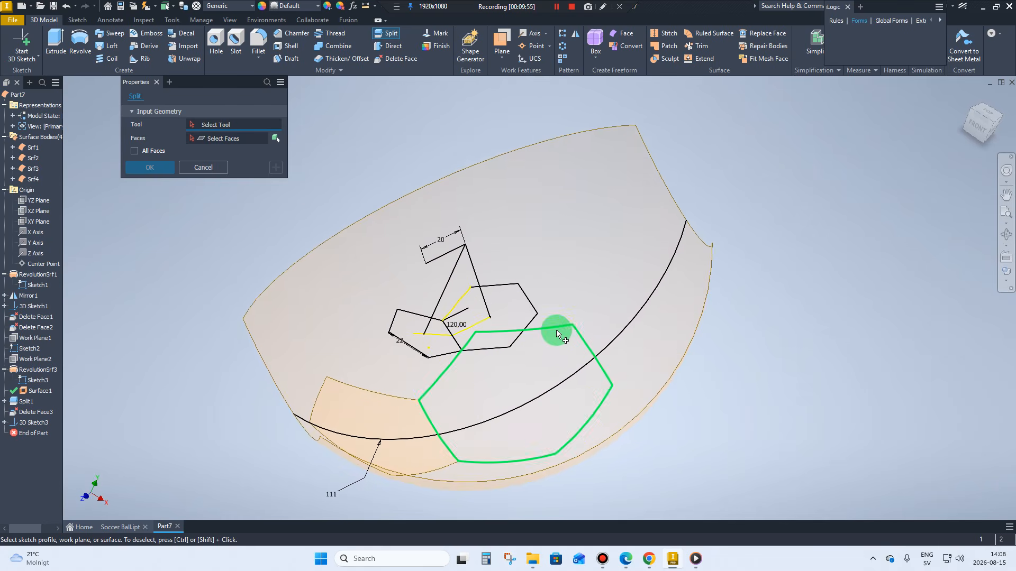
click(556, 335)
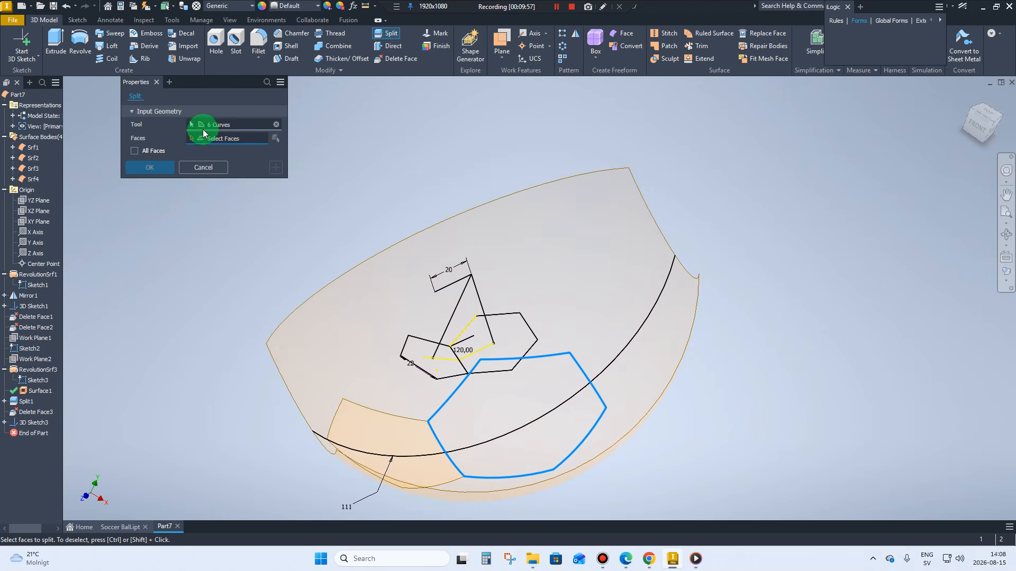
click(583, 204)
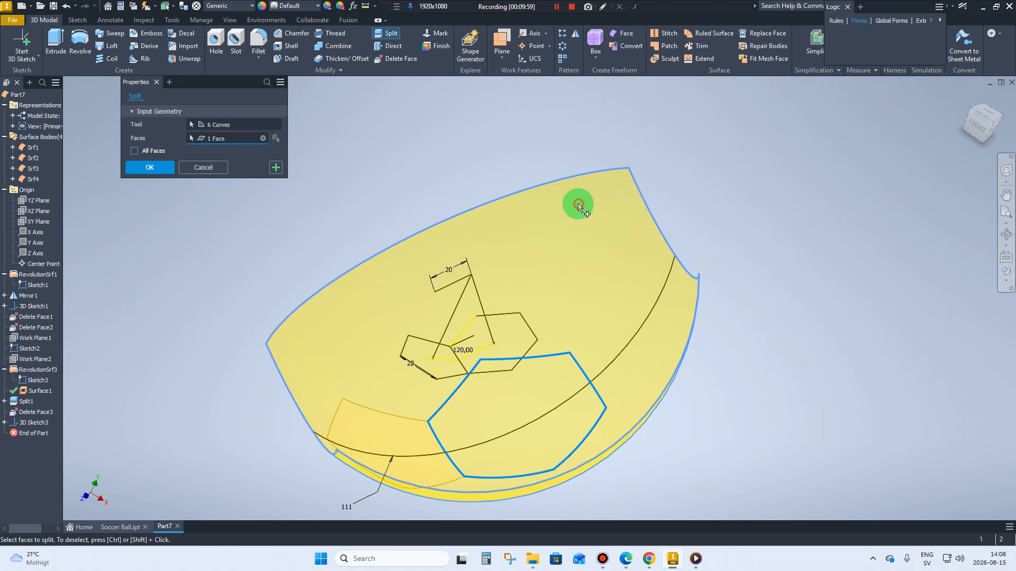
click(153, 169)
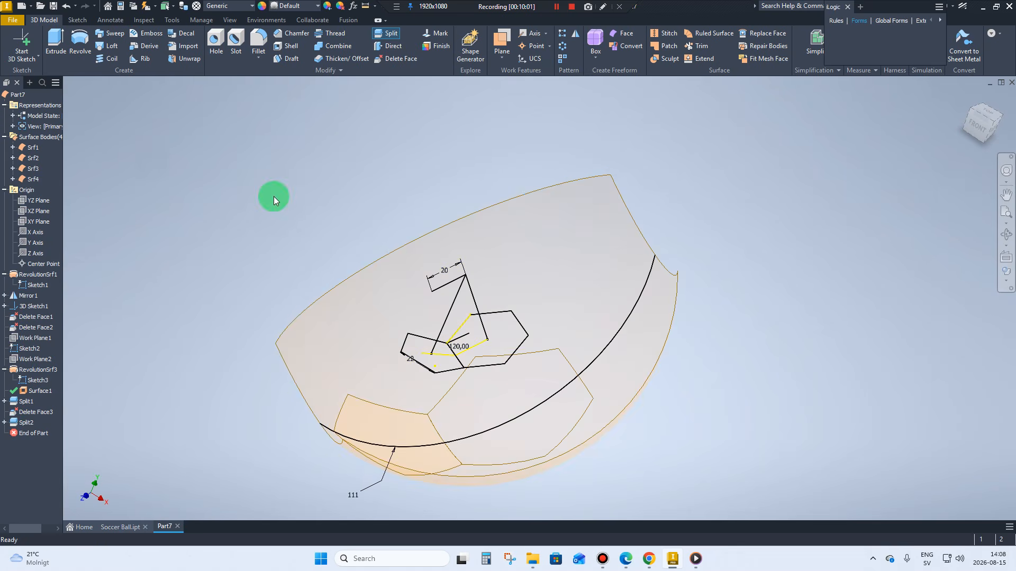
shift+middle_drag(274, 196, 401, 86)
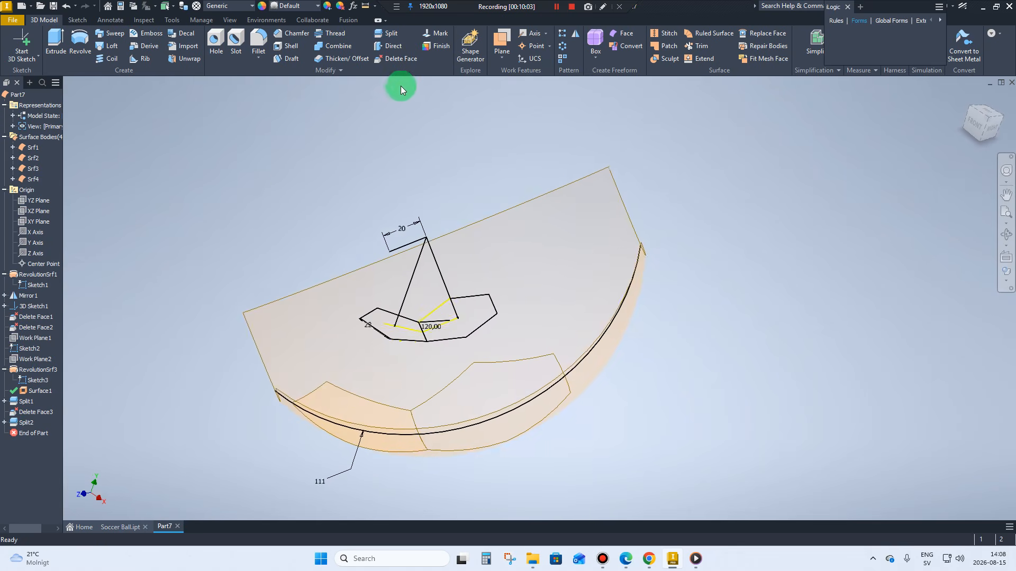
Delete the large spherical face surrounding the hexagon patch without healing the remaining faces
click(394, 59)
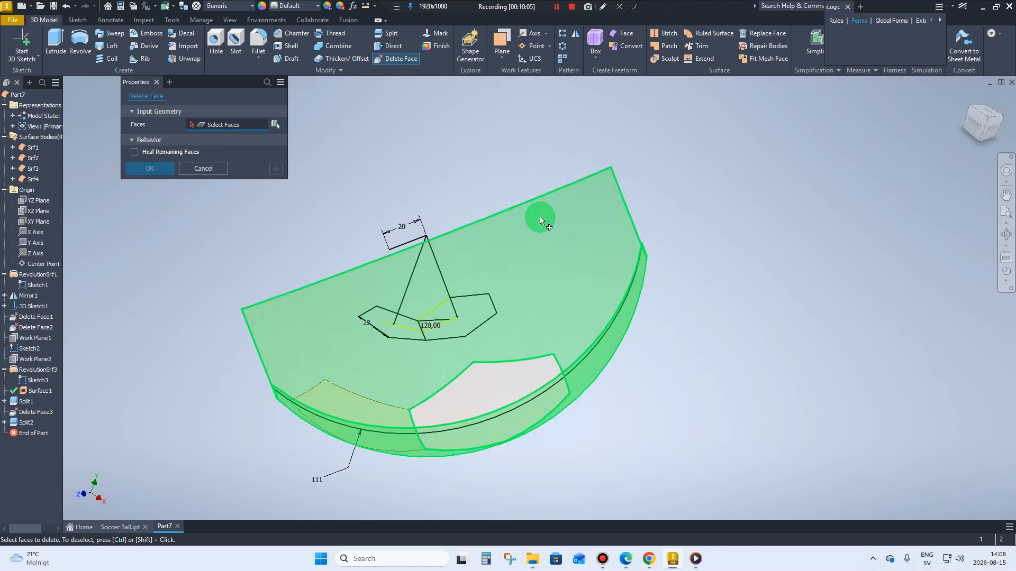
click(540, 217)
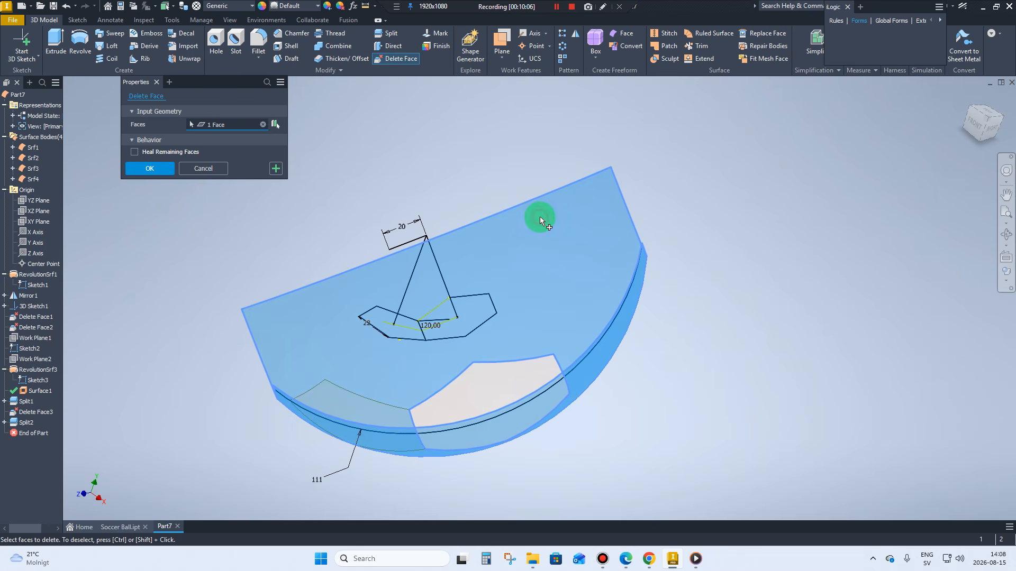
click(141, 170)
Thicken the pentagon patch 2.5 mm toward the sphere's inside to make a solid panel
mouse_move(338, 237)
shift+middle_down()
mouse_move(403, 274)
mouse_move(377, 233)
mouse_move(342, 227)
shift+middle_up()
mouse_move(342, 227)
shift+middle_down()
mouse_move(439, 343)
mouse_move(396, 402)
mouse_move(471, 192)
mouse_move(325, 61)
shift+middle_up()
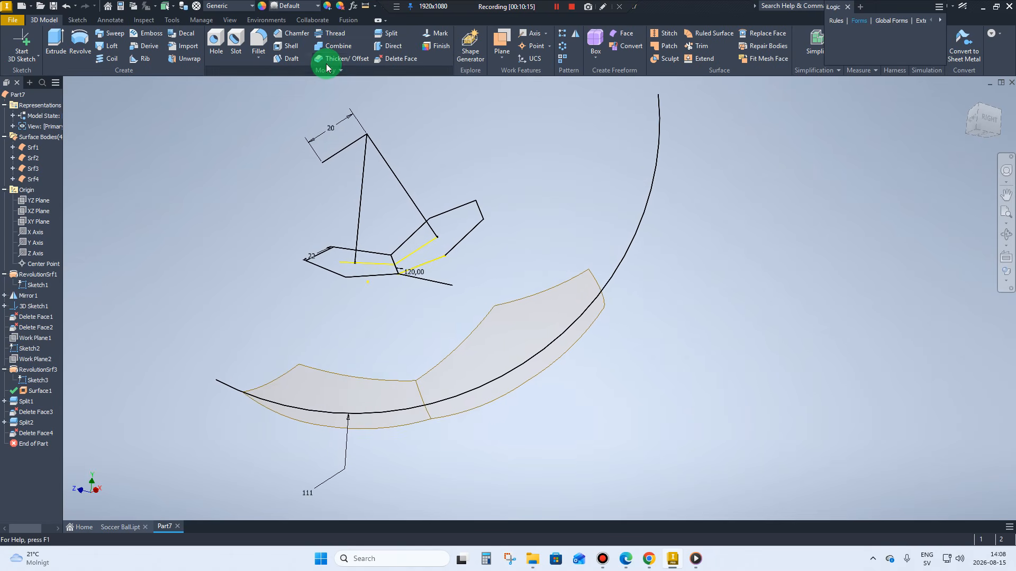
click(327, 66)
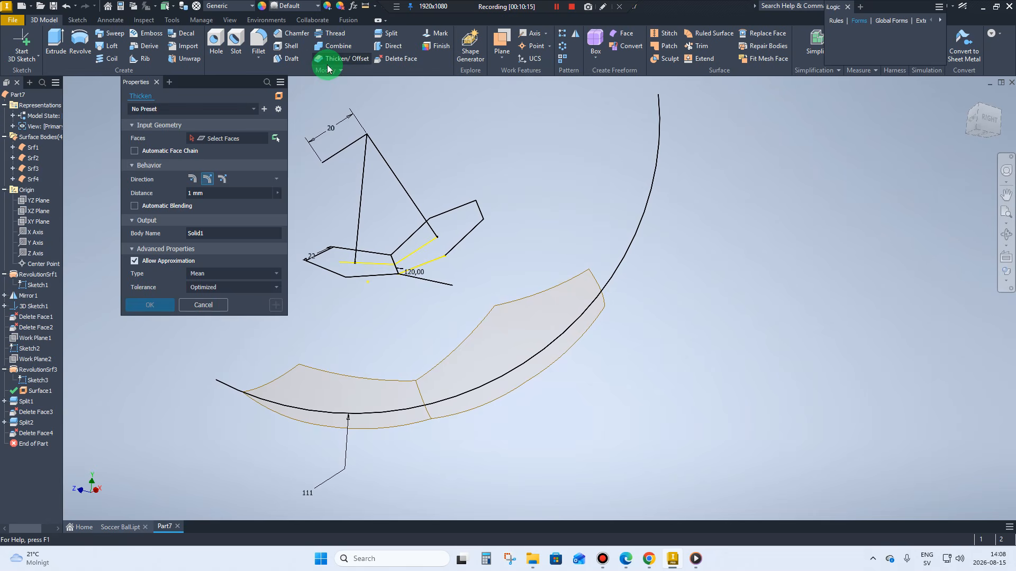
click(209, 198)
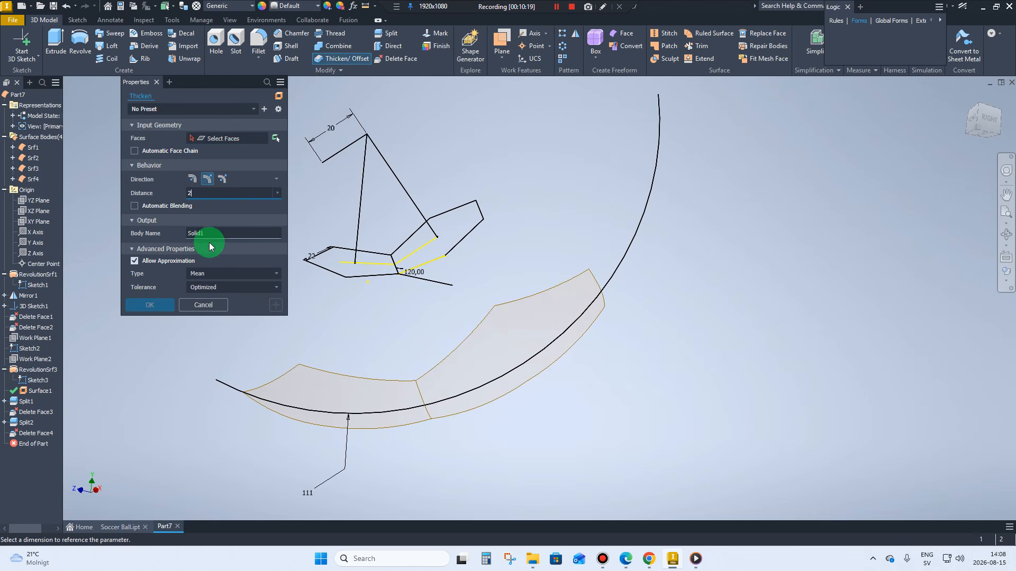
text(2.5)
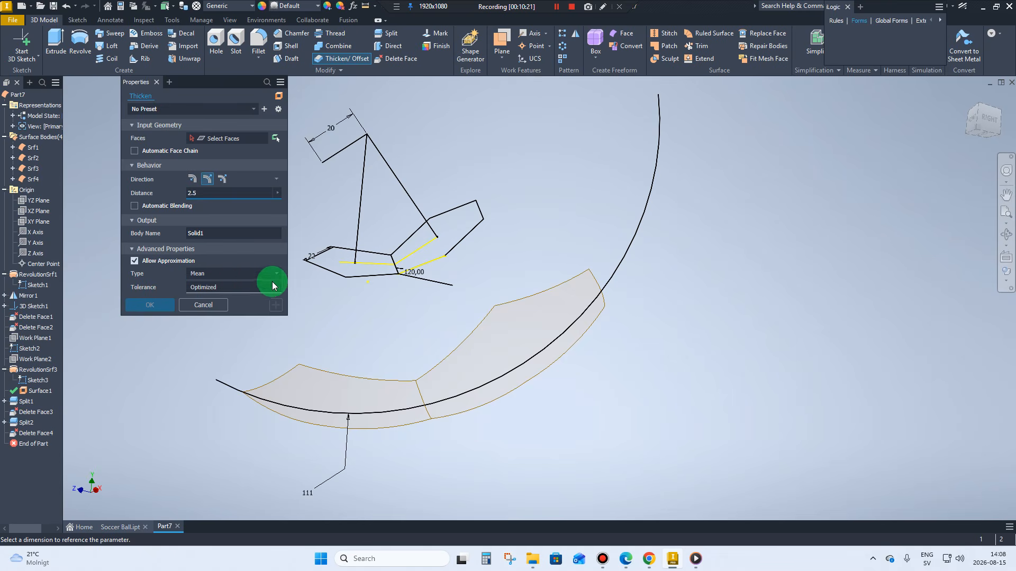
mouse_move(318, 373)
shift+middle_down()
mouse_move(316, 382)
mouse_move(307, 369)
shift+middle_up()
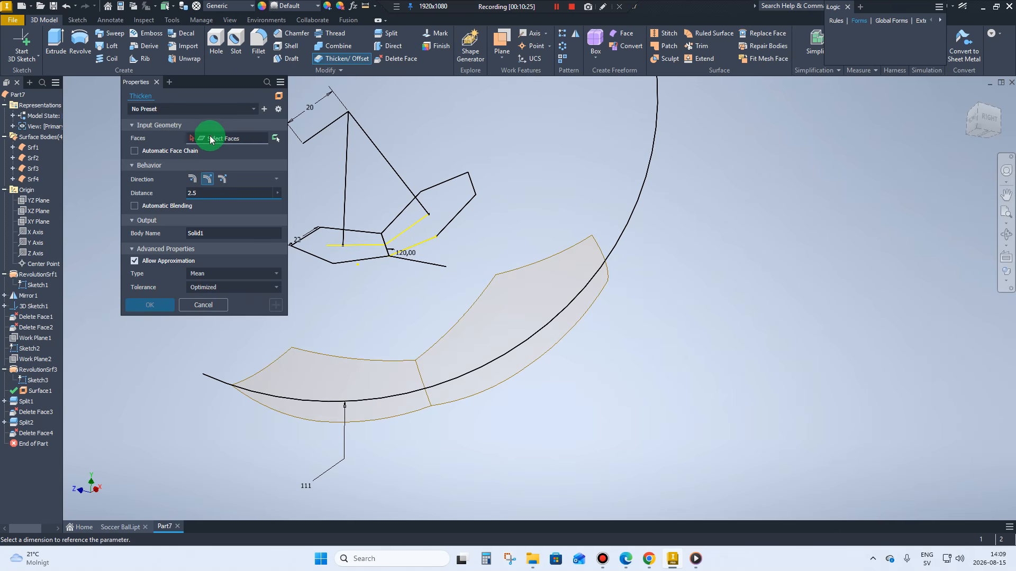
click(333, 370)
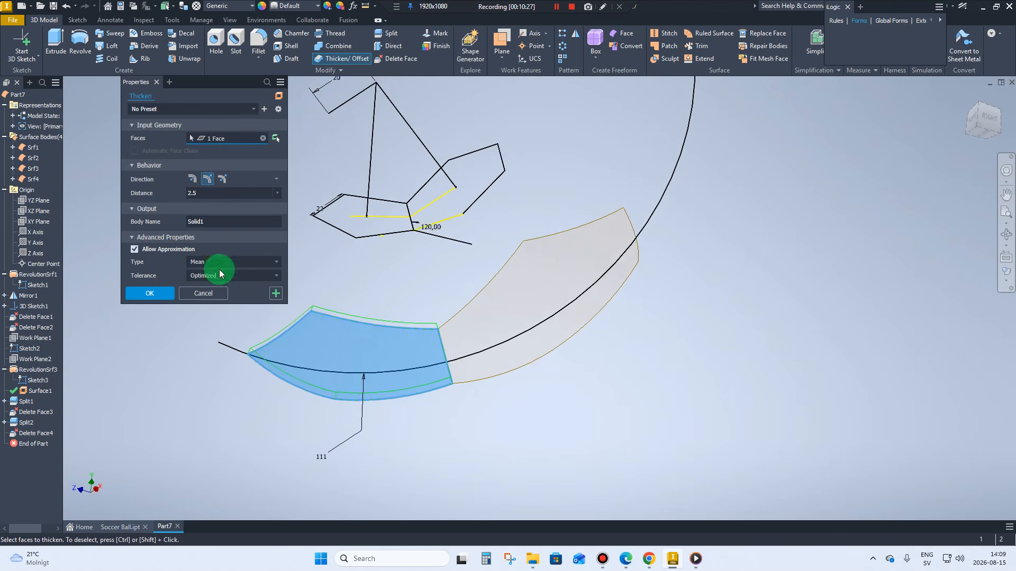
mouse_move(219, 269)
shift+middle_down()
mouse_move(355, 352)
mouse_move(307, 369)
mouse_move(340, 268)
mouse_move(326, 344)
mouse_move(259, 260)
shift+middle_up()
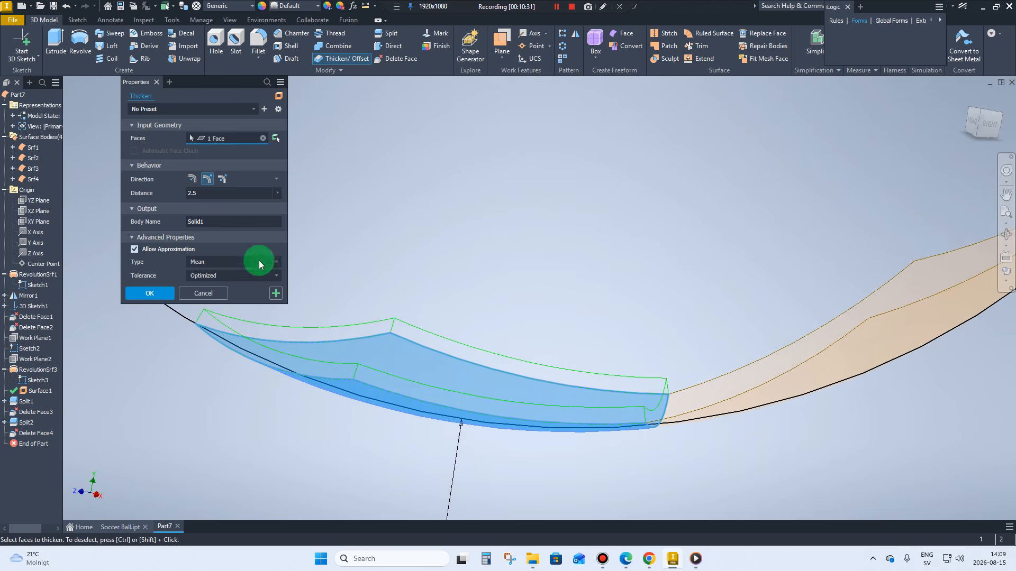
click(275, 295)
Thicken the hexagon patch 2.5 mm inward as a separate new solid
mouse_move(376, 317)
shift+middle_down()
mouse_move(684, 333)
mouse_move(535, 294)
mouse_move(469, 331)
mouse_move(512, 345)
mouse_move(404, 357)
mouse_move(371, 382)
shift+middle_up()
click(513, 347)
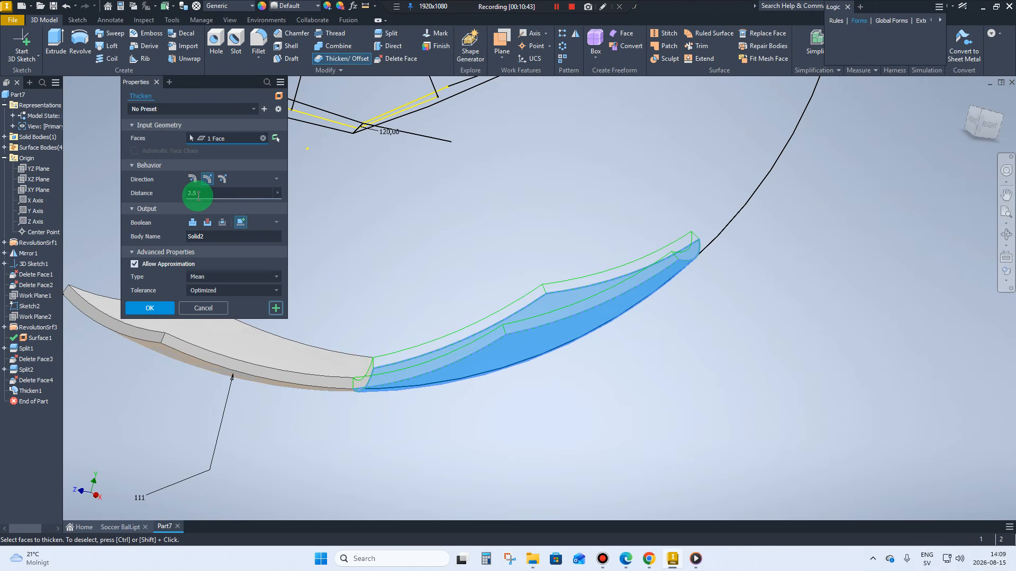
click(194, 222)
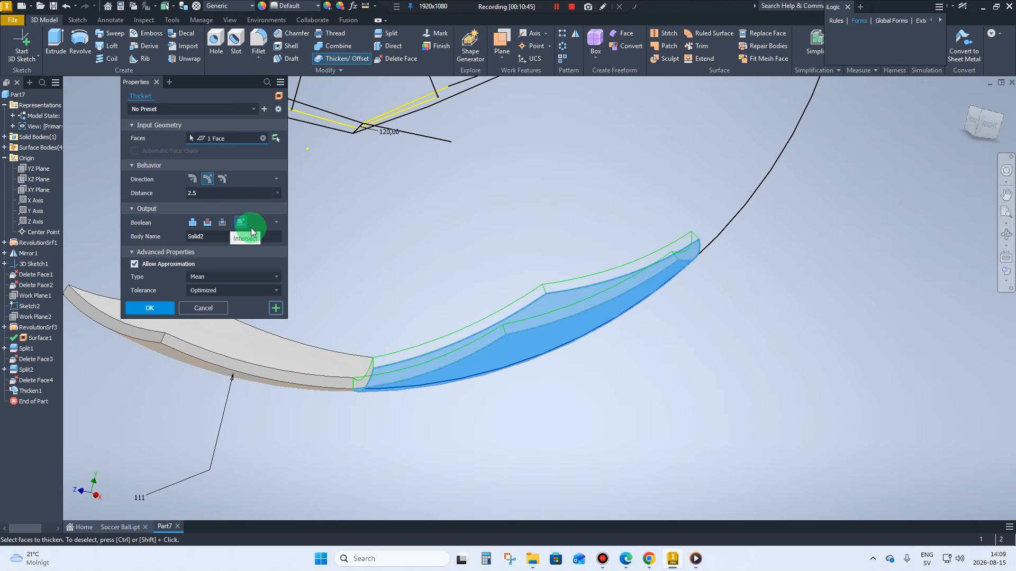
click(150, 307)
Hide all the surface bodies so only the two solid panels are shown
scroll(363, 293, down, 4)
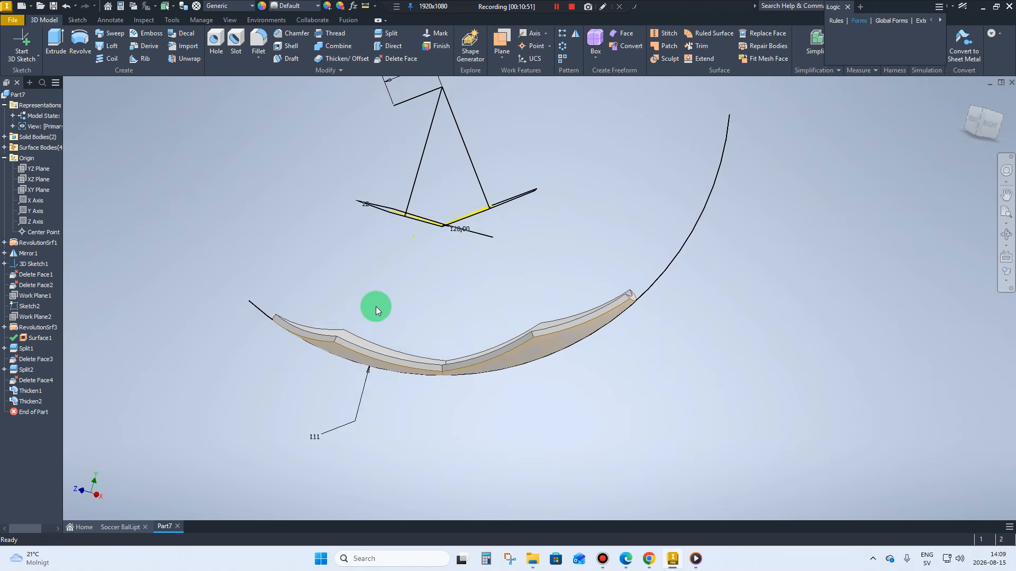
mouse_move(376, 307)
shift+middle_down()
mouse_move(426, 381)
mouse_move(463, 386)
mouse_move(580, 336)
shift+middle_up()
click(580, 335)
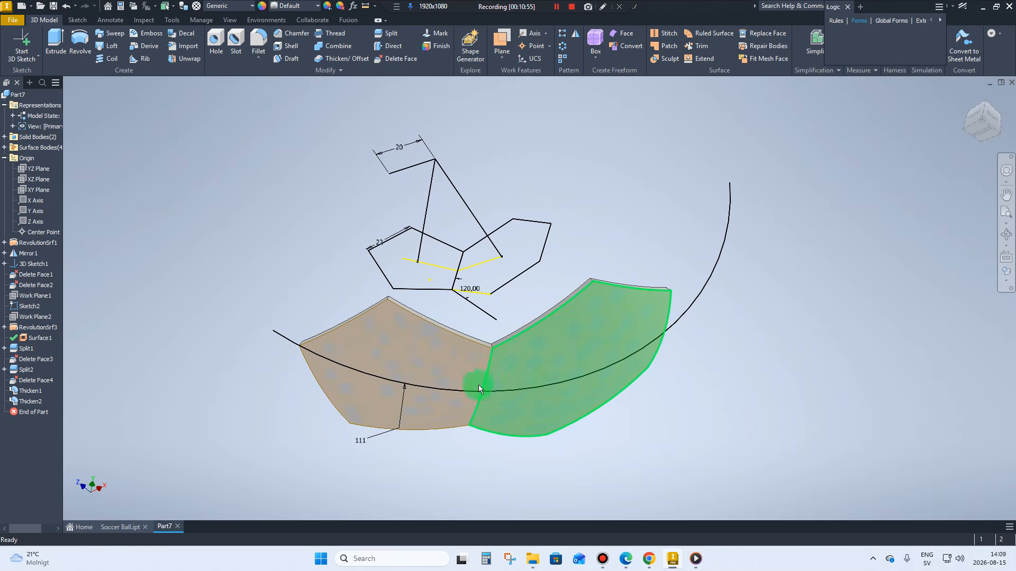
right_click(15, 151)
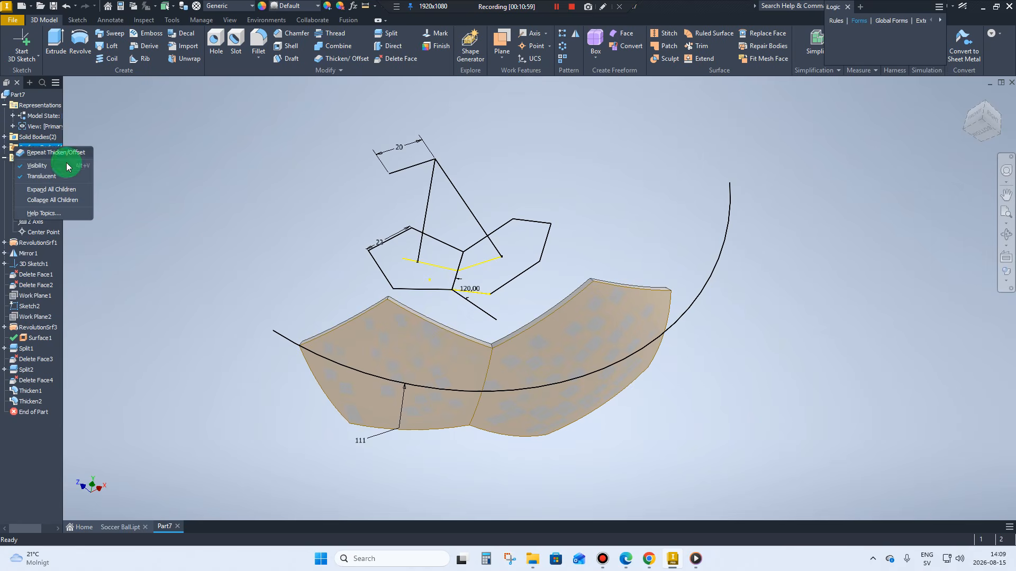
click(35, 167)
Fillet the outer face's edge loop on the pentagon panel and on the hexagon panel with a 1.2 mm radius, as two separate fillets
shift+middle_drag(312, 259, 377, 288)
scroll(377, 288, down, 2)
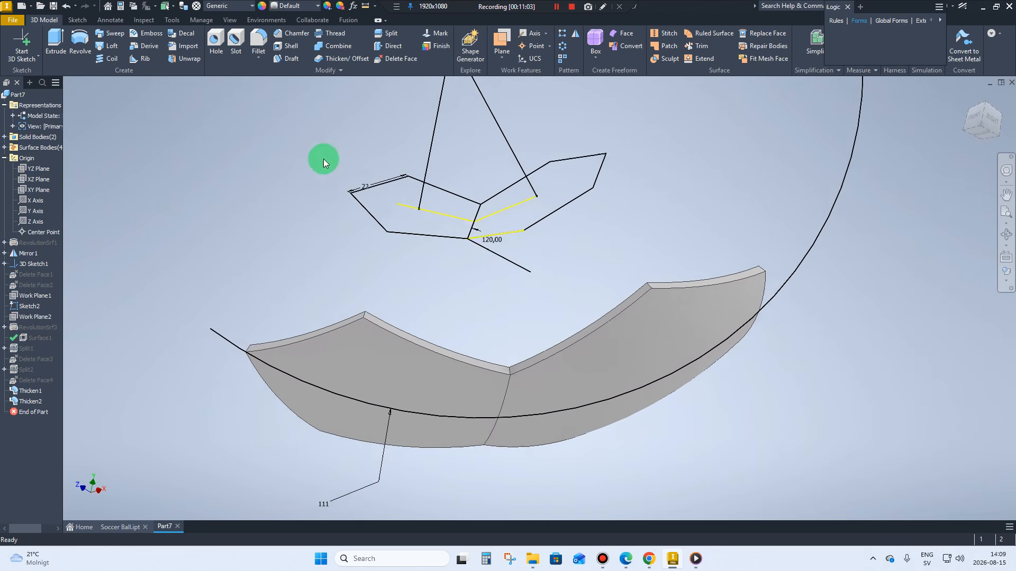
click(256, 39)
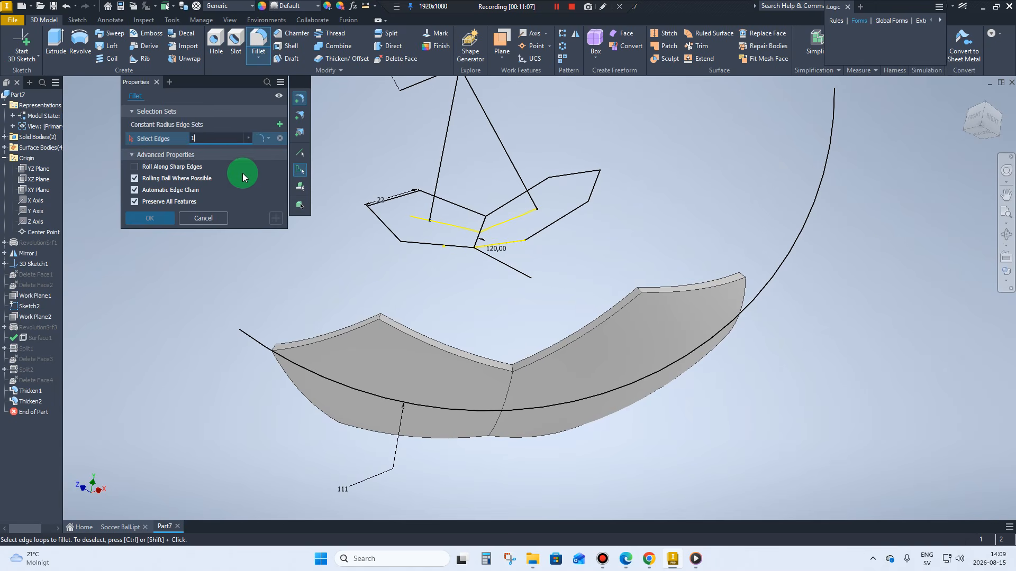
text(1.2)
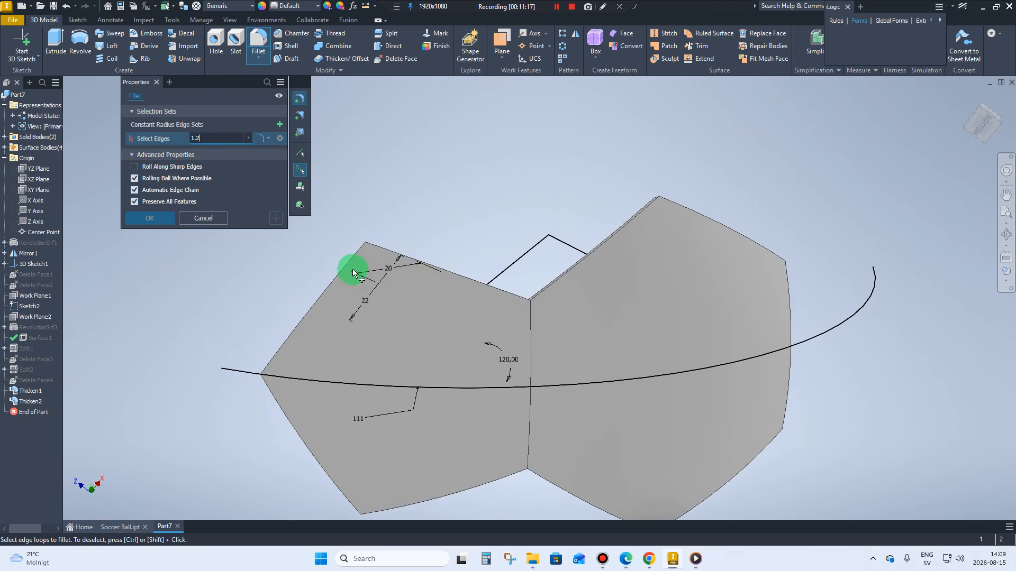
click(507, 280)
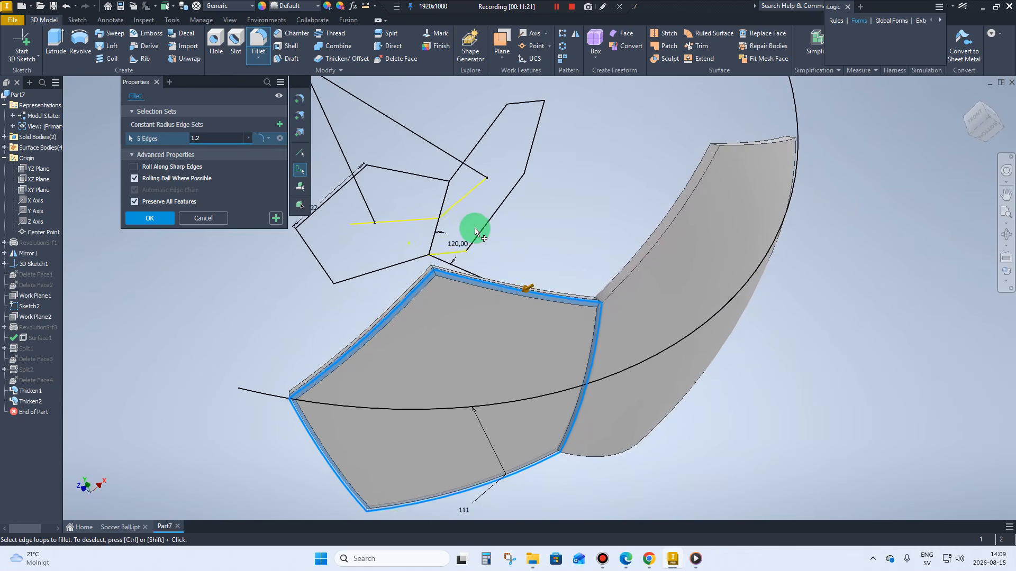
click(276, 217)
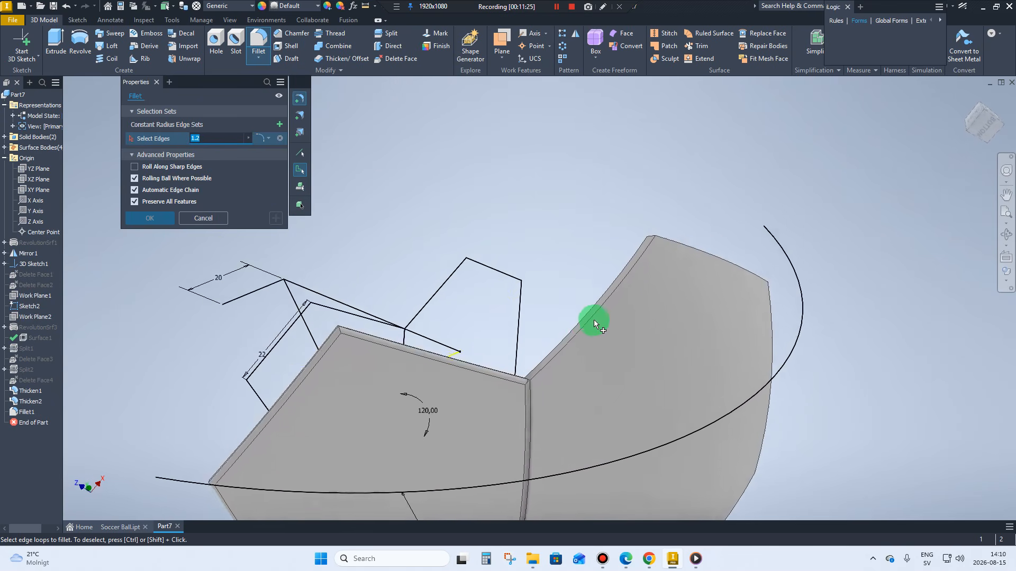
click(602, 299)
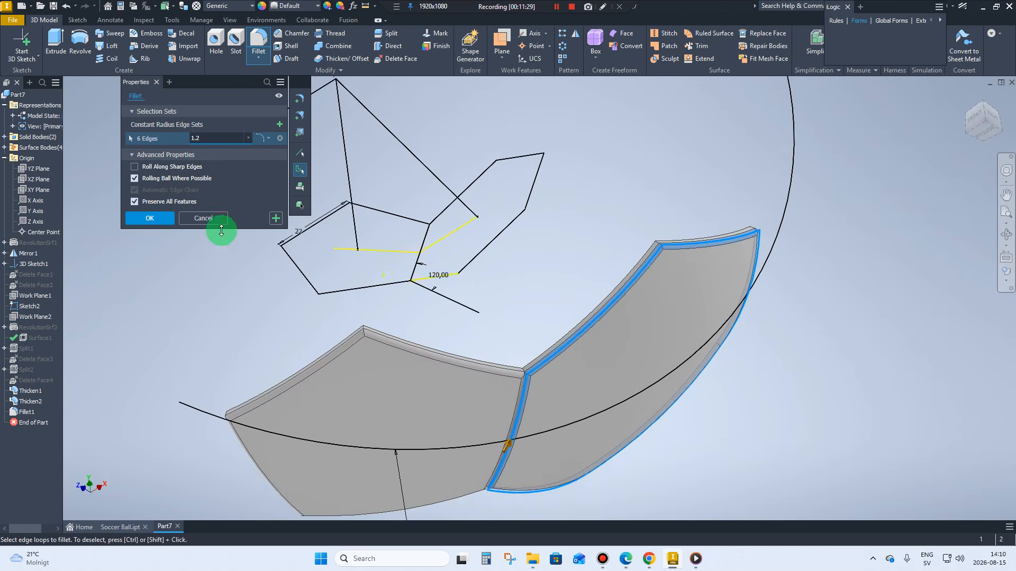
click(160, 221)
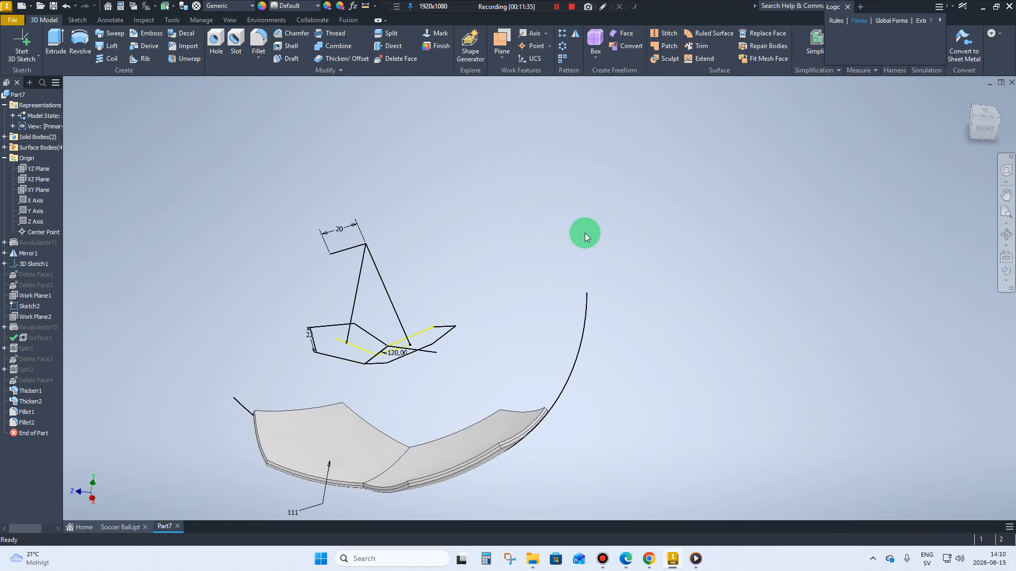
Create a three-point work plane through the sketch lines' common apex and both inner corners of the hexagon panel's edge opposite the pentagon
click(496, 61)
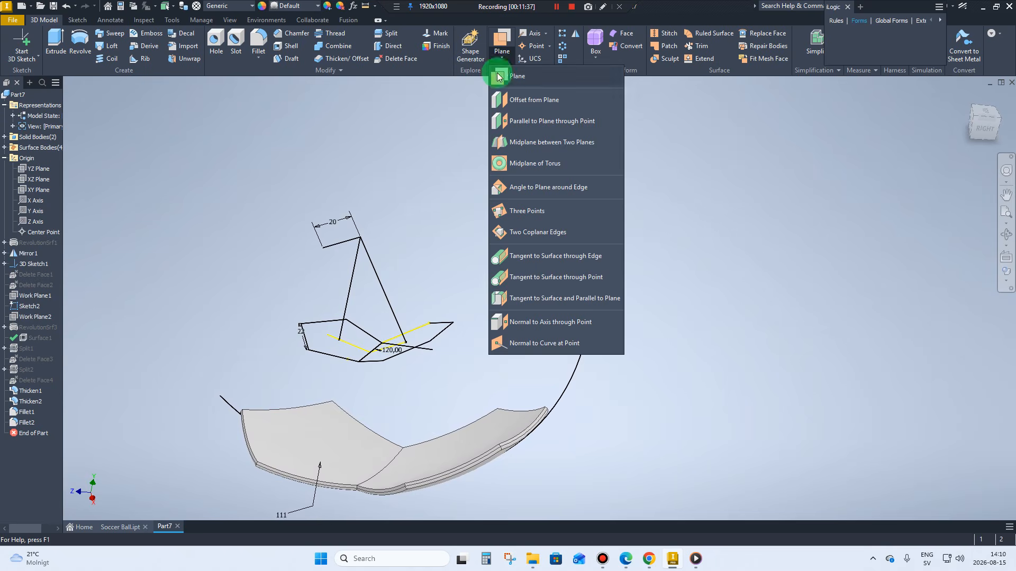
click(523, 212)
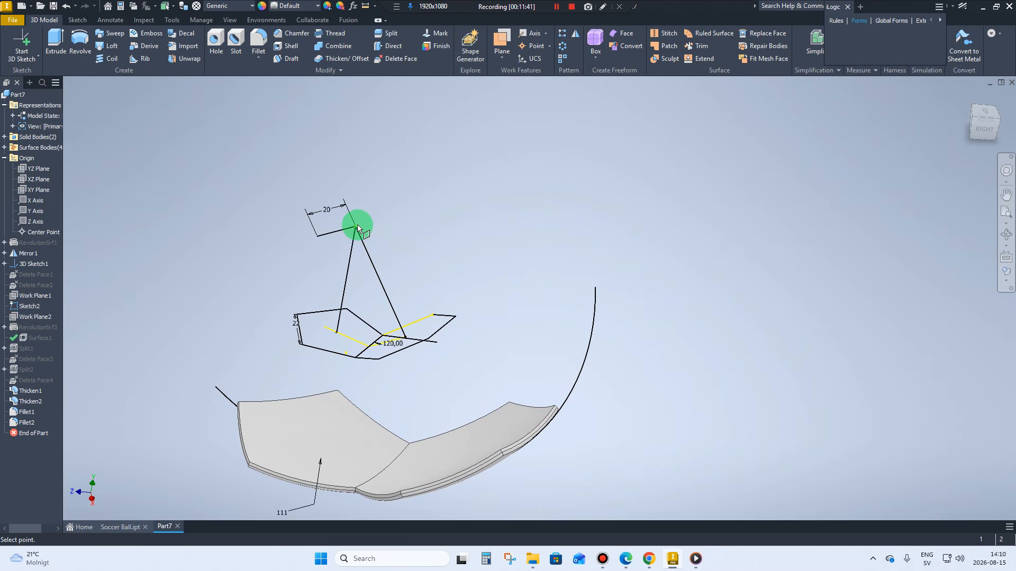
scroll(492, 370, up, 6)
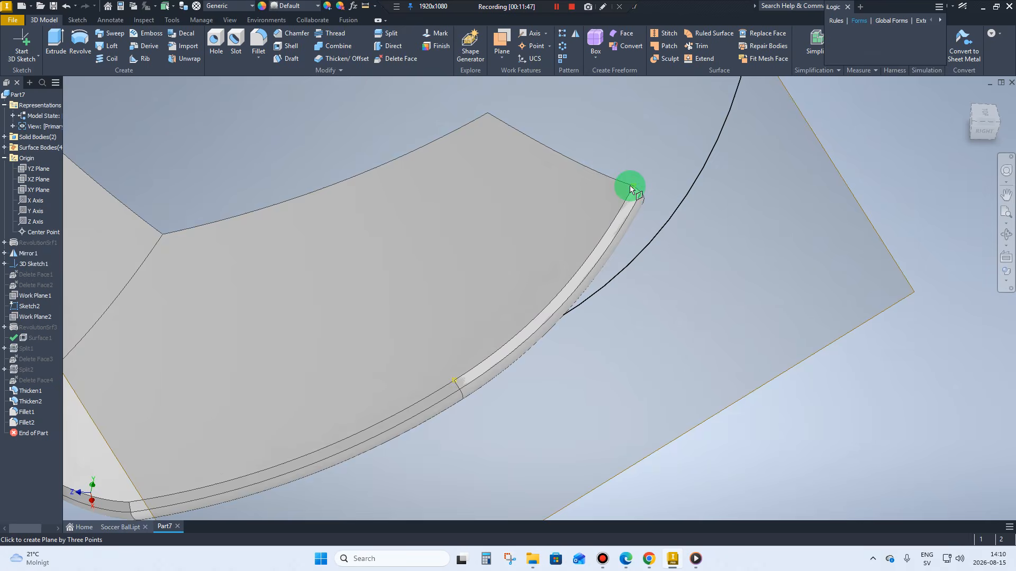
click(633, 187)
scroll(611, 258, down, 3)
scroll(449, 225, down, 5)
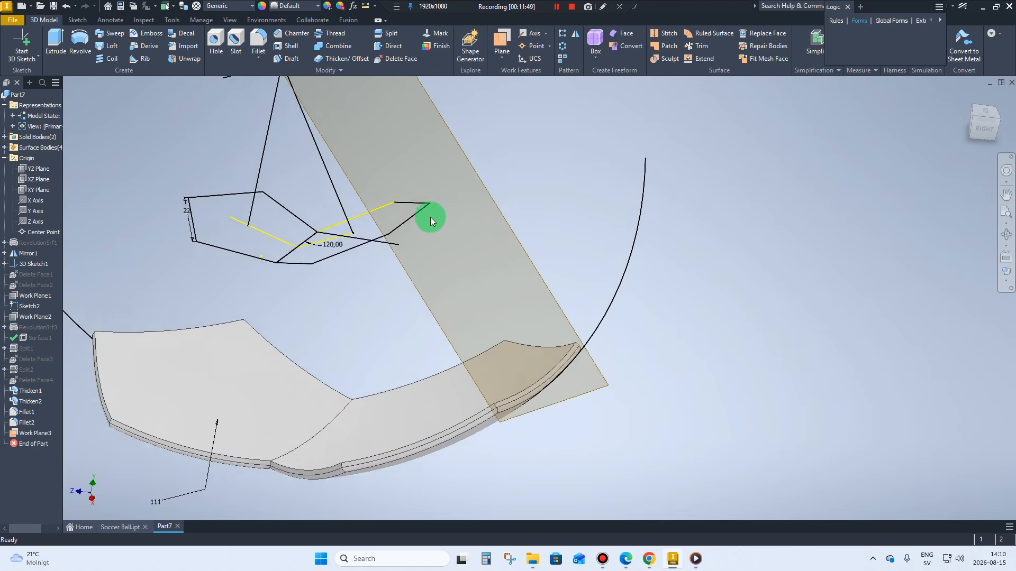
Mirror the pentagon and hexagon solids about the three-point work plane as new solid bodies, and hide that plane
click(576, 36)
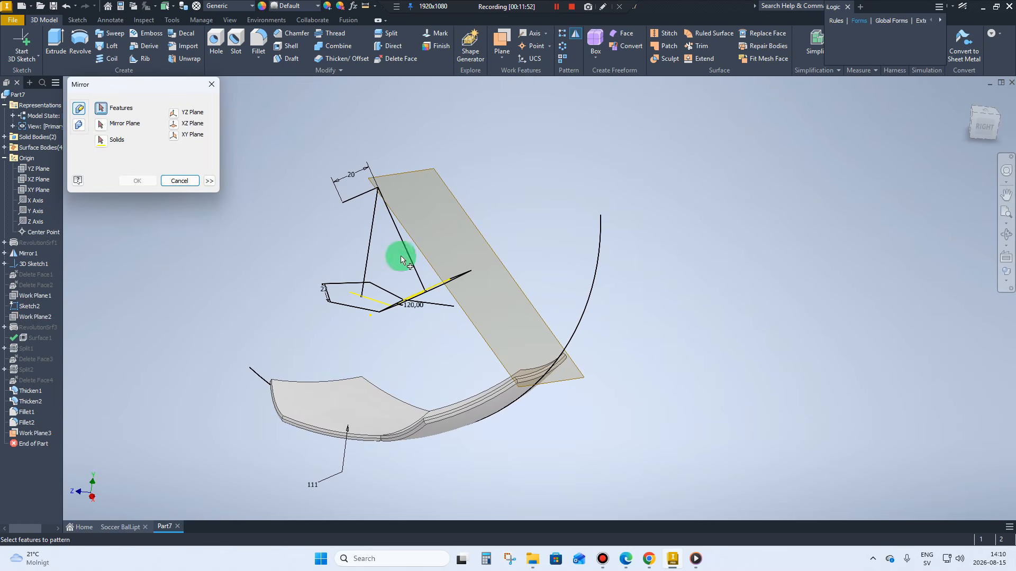
click(78, 126)
click(186, 129)
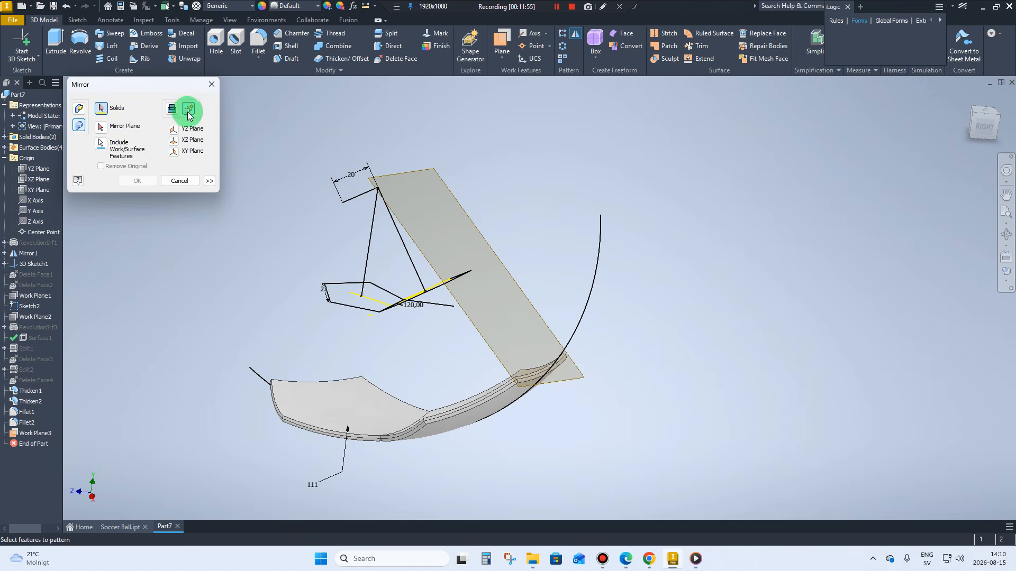
click(341, 400)
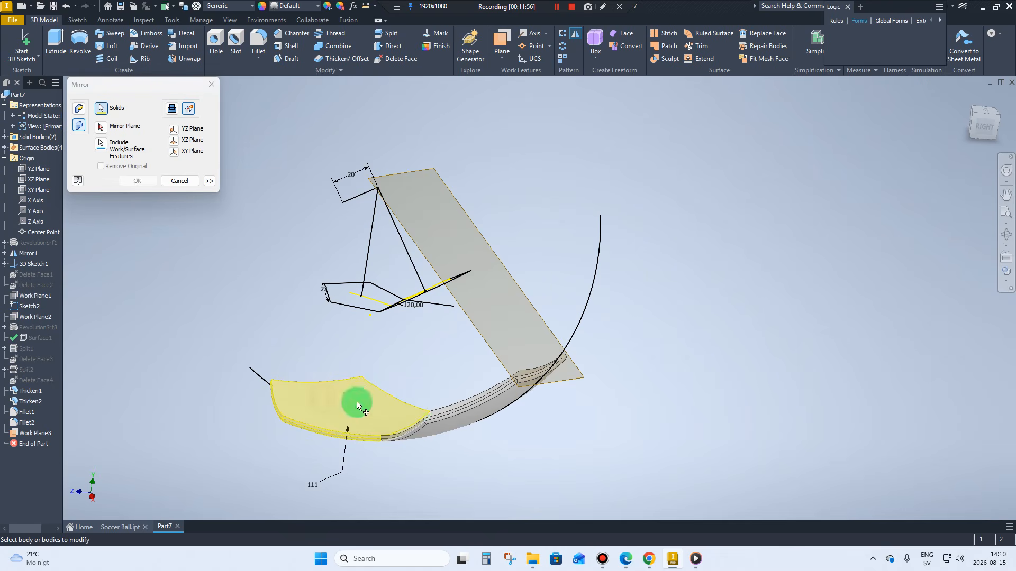
click(450, 430)
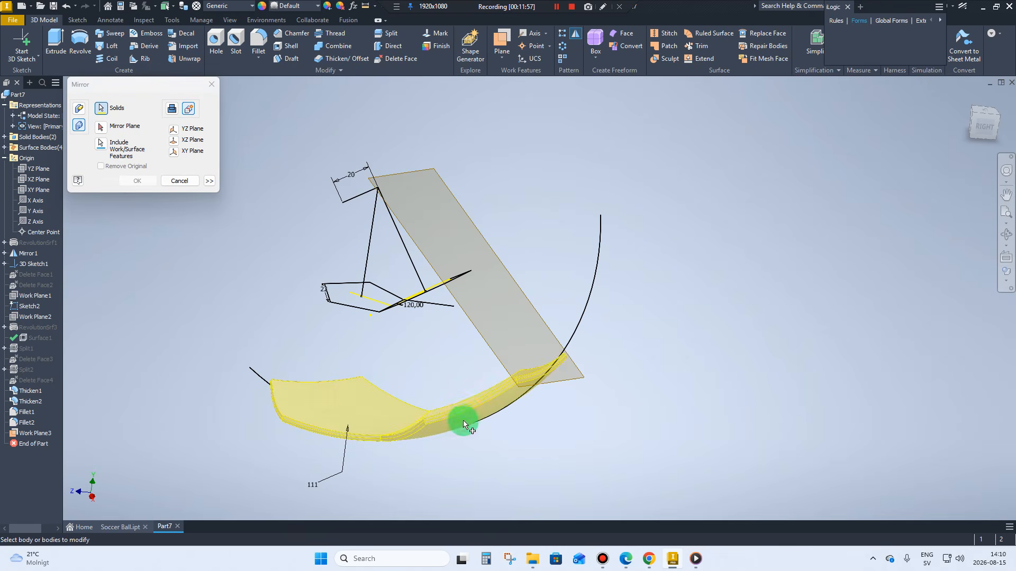
click(101, 131)
click(407, 177)
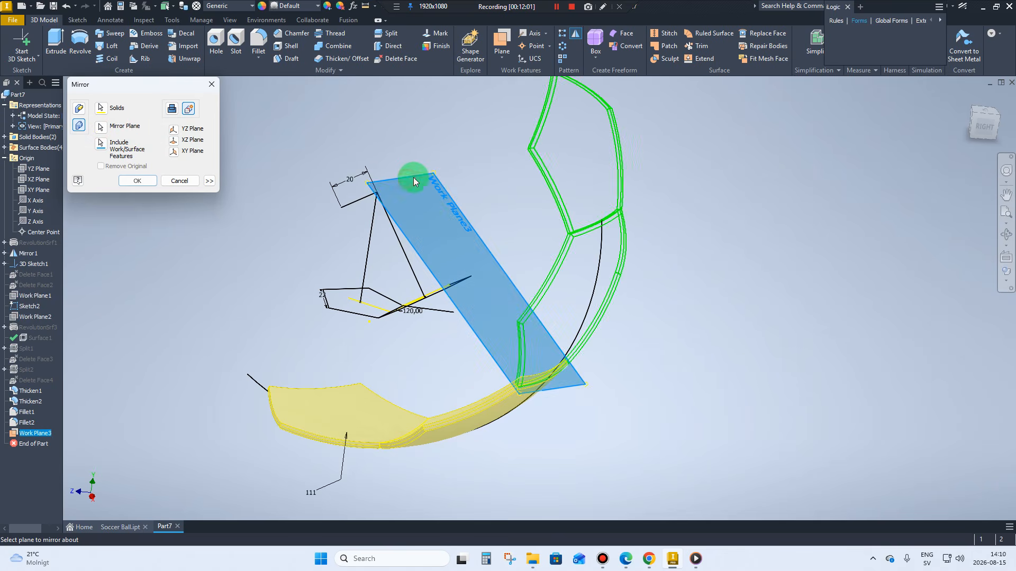
click(137, 181)
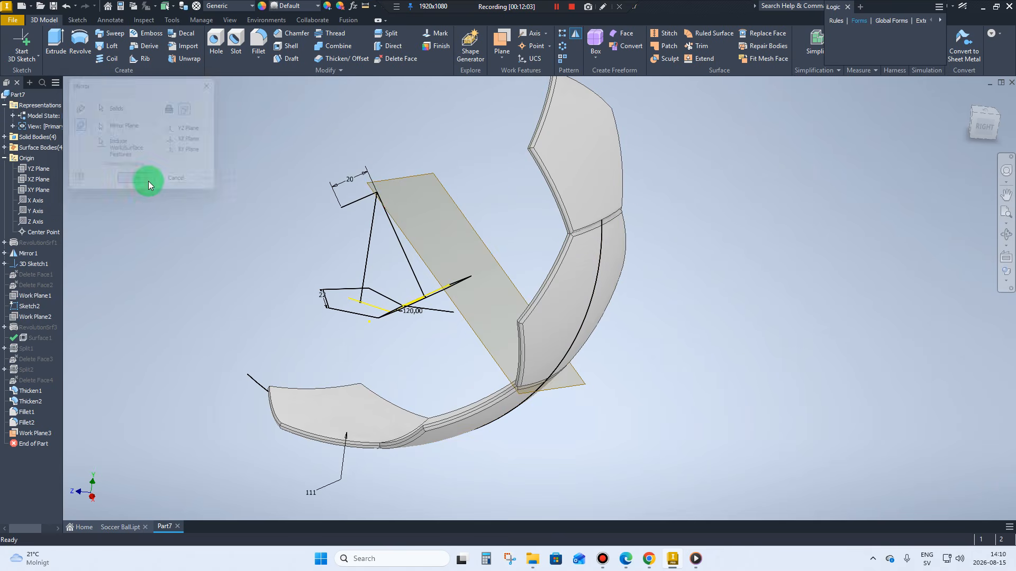
right_click(397, 217)
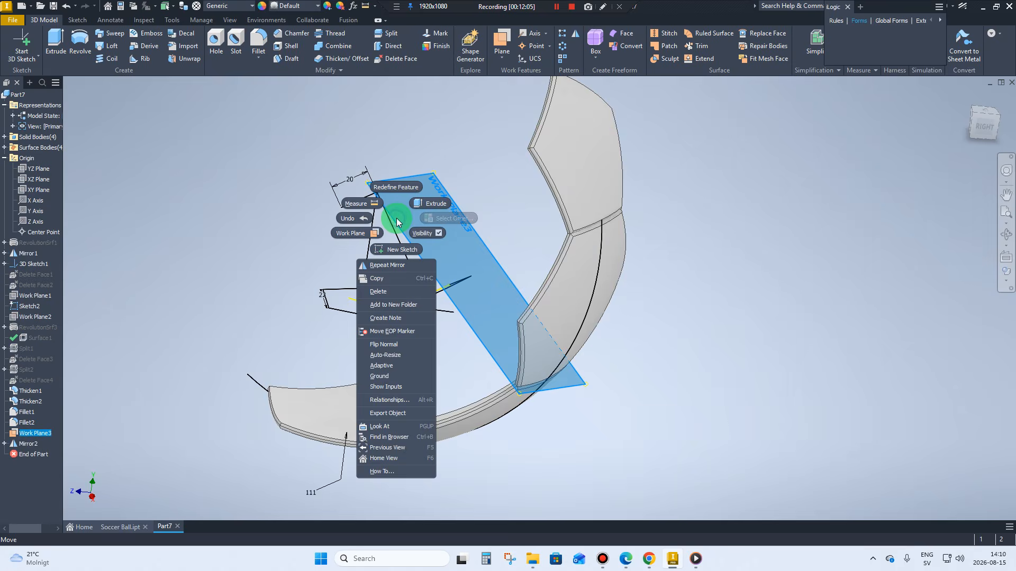
click(435, 234)
Circular-pattern the original hexagon, mirrored hexagon and mirrored pentagon solids around the origin Y axis, 5 instances over 360 degrees, as new solid bodies
shift+middle_drag(569, 270, 563, 50)
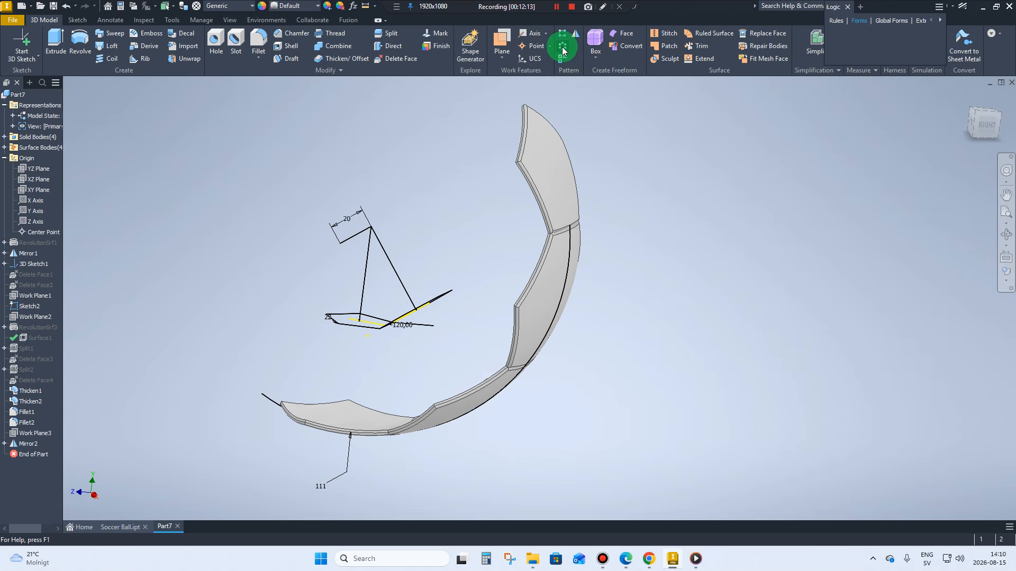
click(562, 50)
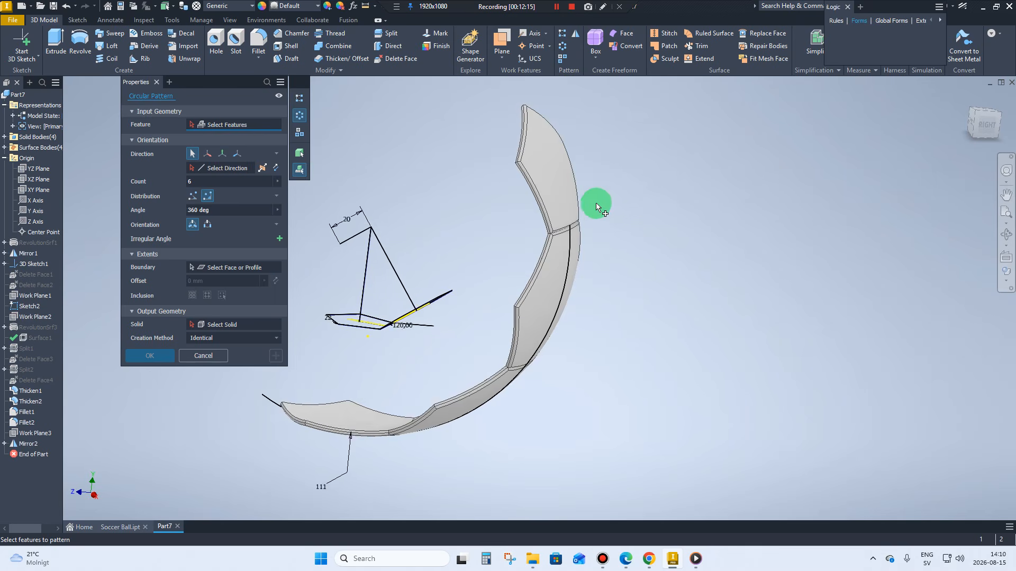
mouse_move(595, 205)
shift+middle_down()
mouse_move(526, 302)
mouse_move(410, 266)
mouse_move(323, 222)
mouse_move(294, 168)
shift+middle_up()
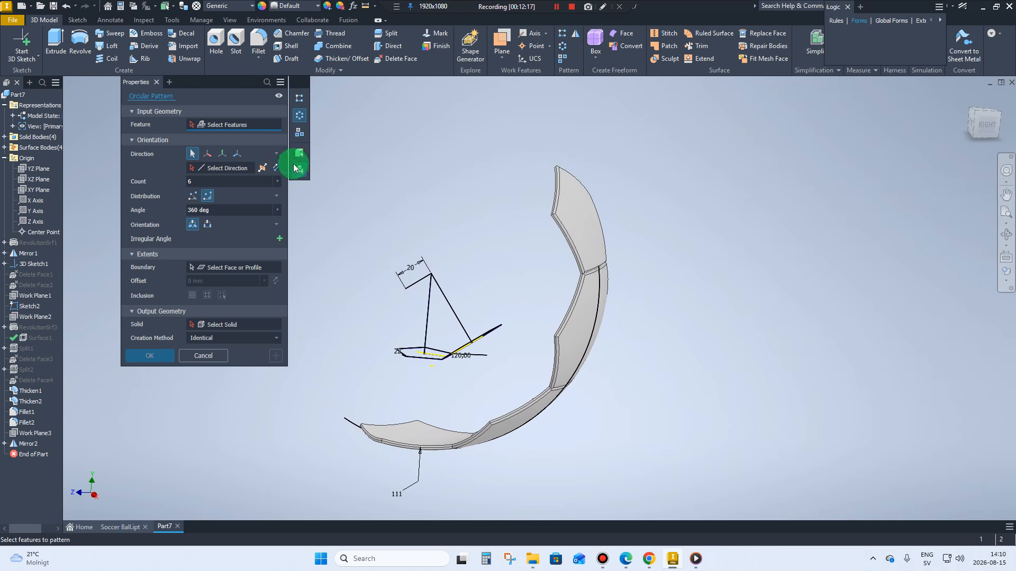
click(300, 157)
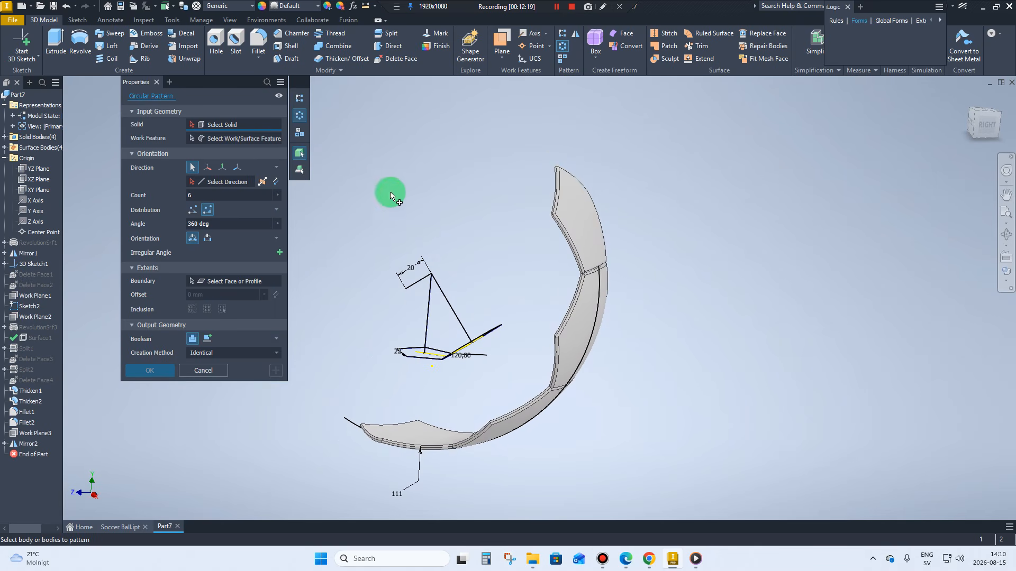
shift+middle_drag(589, 386, 518, 387)
click(518, 387)
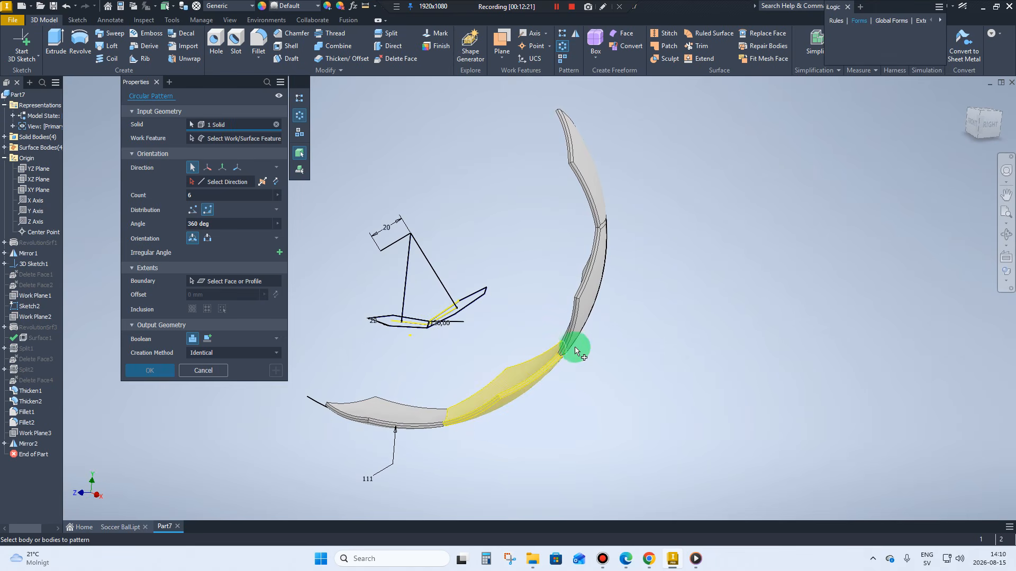
click(576, 337)
click(609, 213)
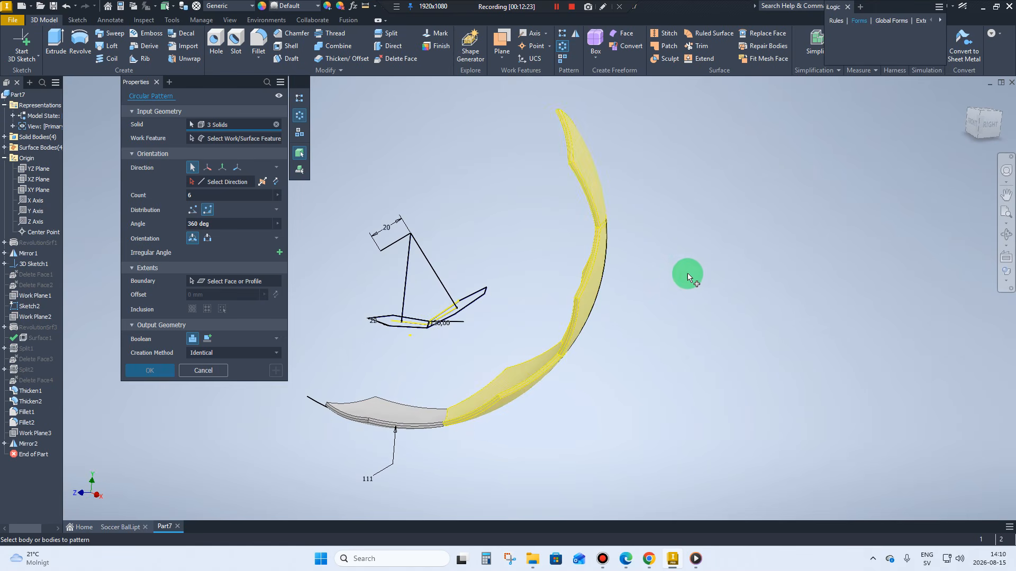
mouse_move(681, 272)
shift+middle_down()
mouse_move(579, 344)
mouse_move(443, 227)
mouse_move(265, 222)
shift+middle_up()
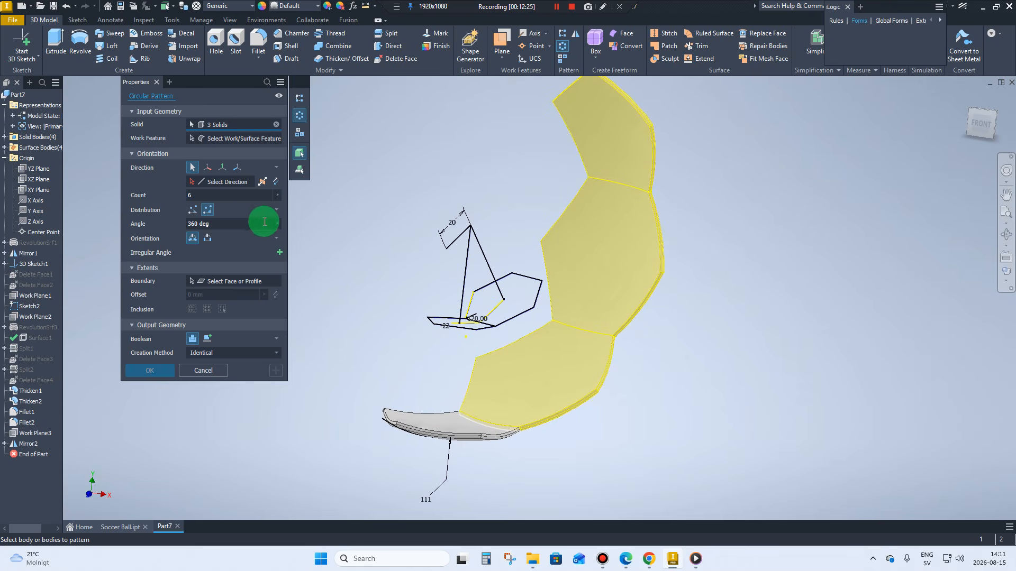
click(223, 168)
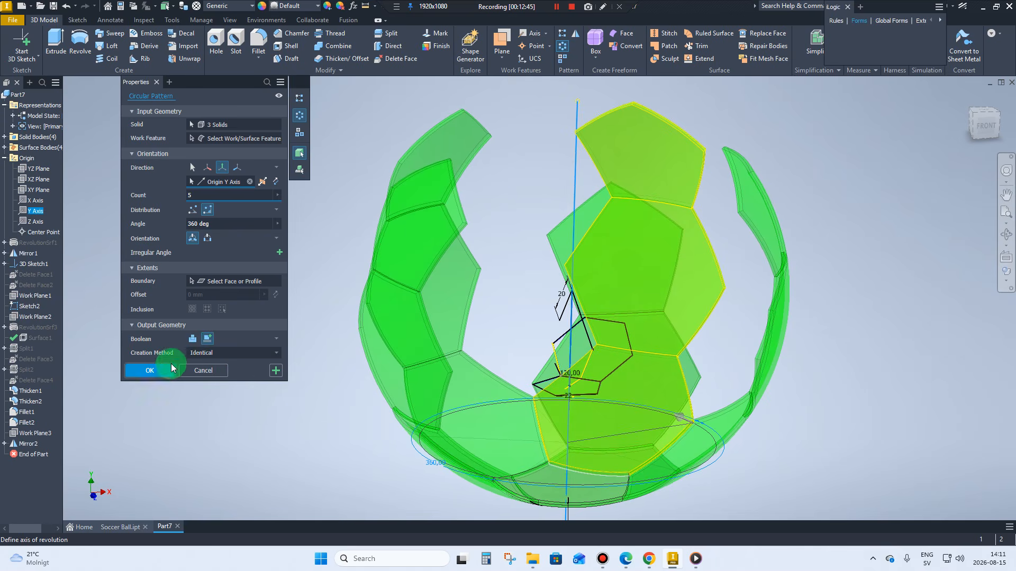
click(157, 373)
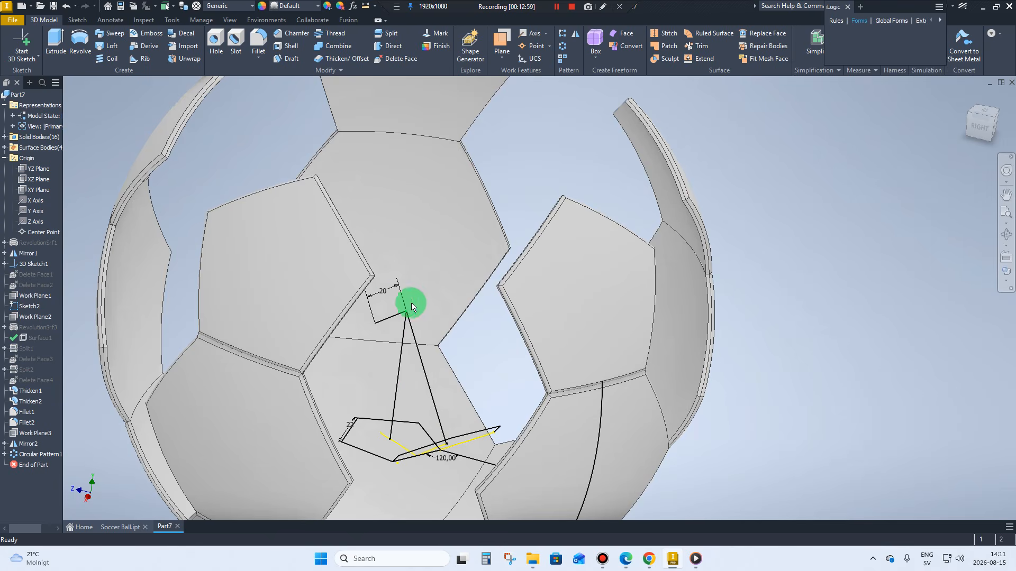
Create a horizontal work plane at the sketch lines' common apex and mirror all the solid panels about it as new solid bodies
click(497, 42)
scroll(427, 351, up, 3)
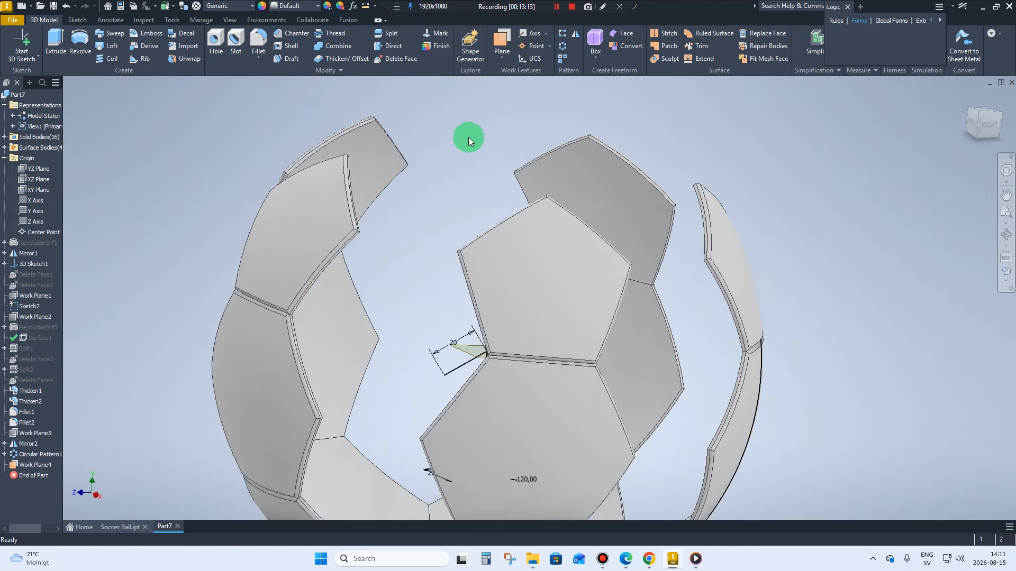
click(573, 35)
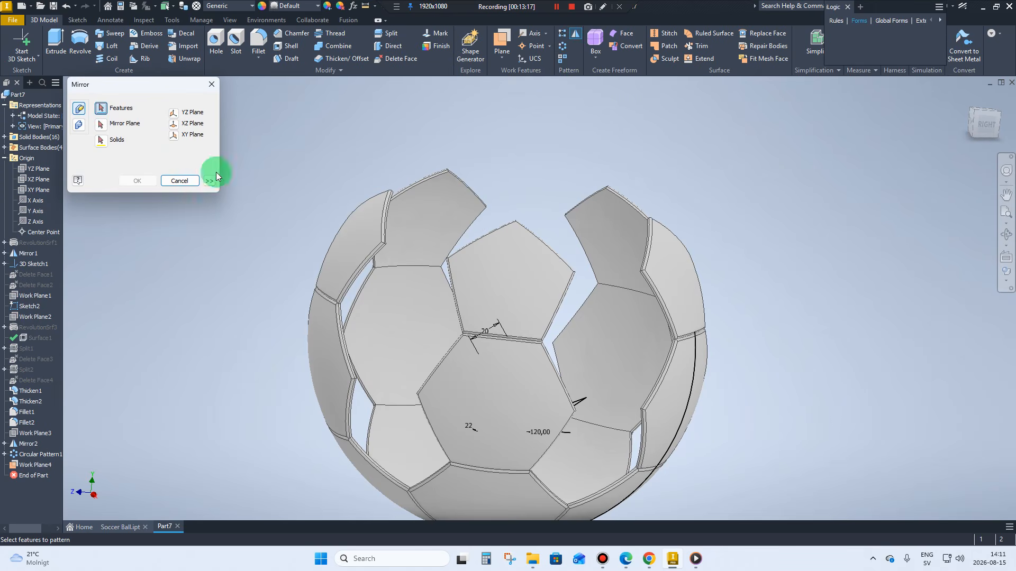
click(79, 127)
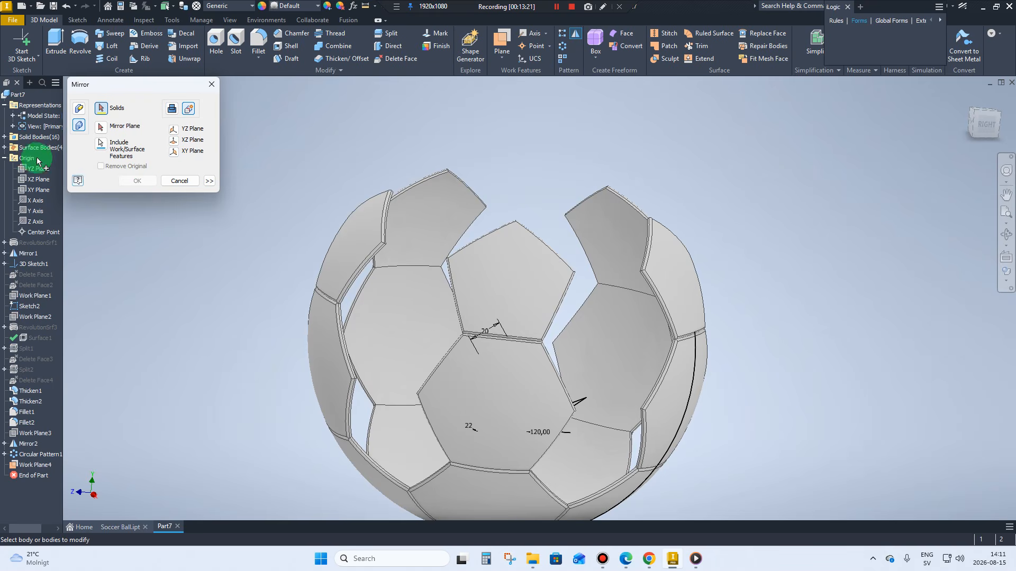
click(5, 138)
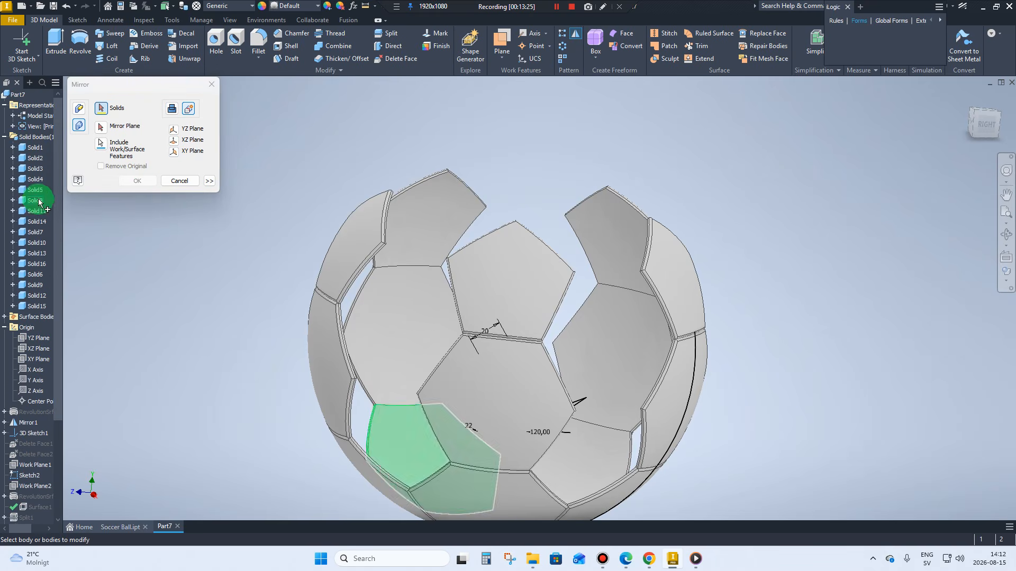
click(34, 149)
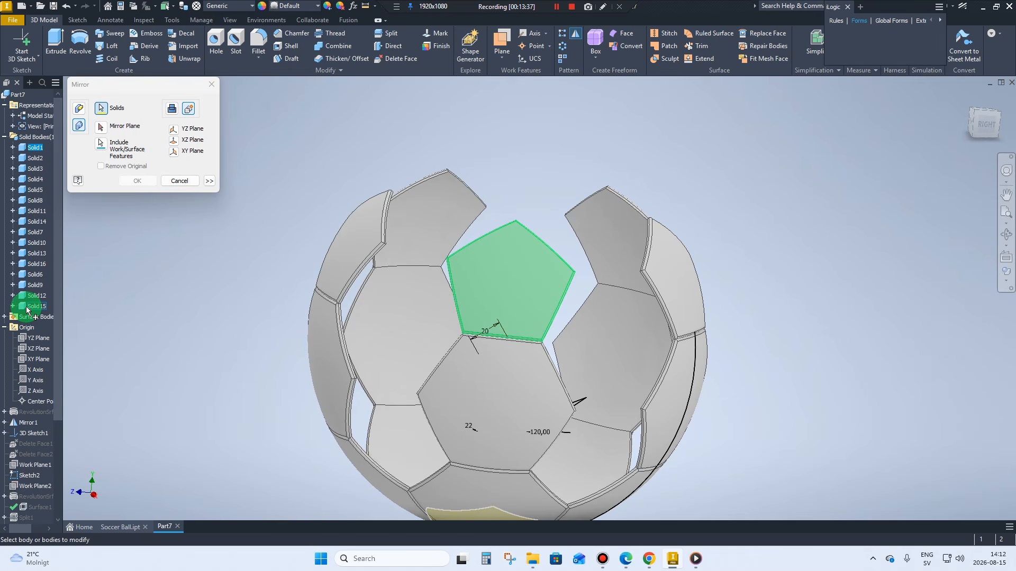
shift+click(27, 308)
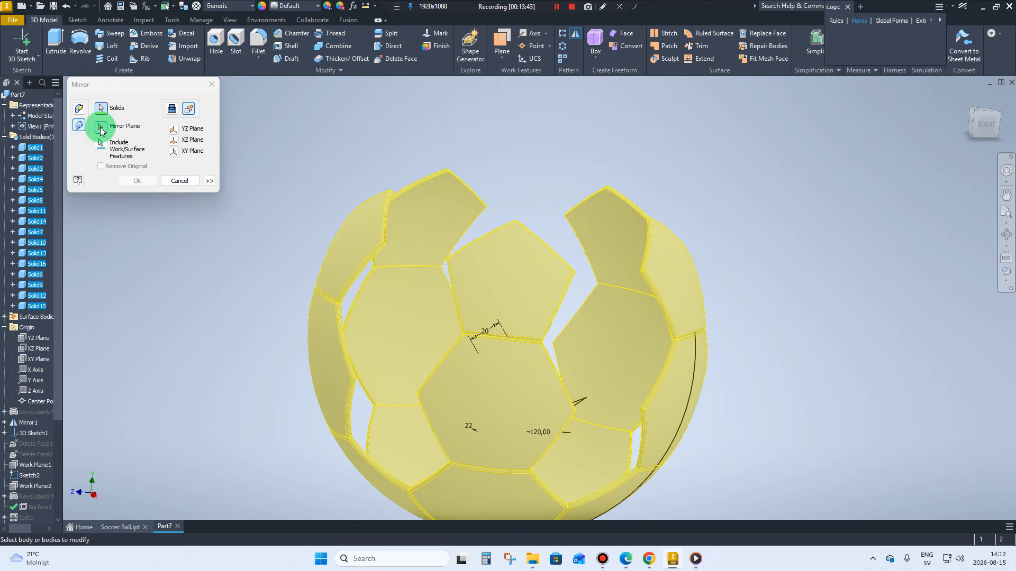
click(102, 128)
shift+middle_drag(295, 222, 527, 349)
click(528, 349)
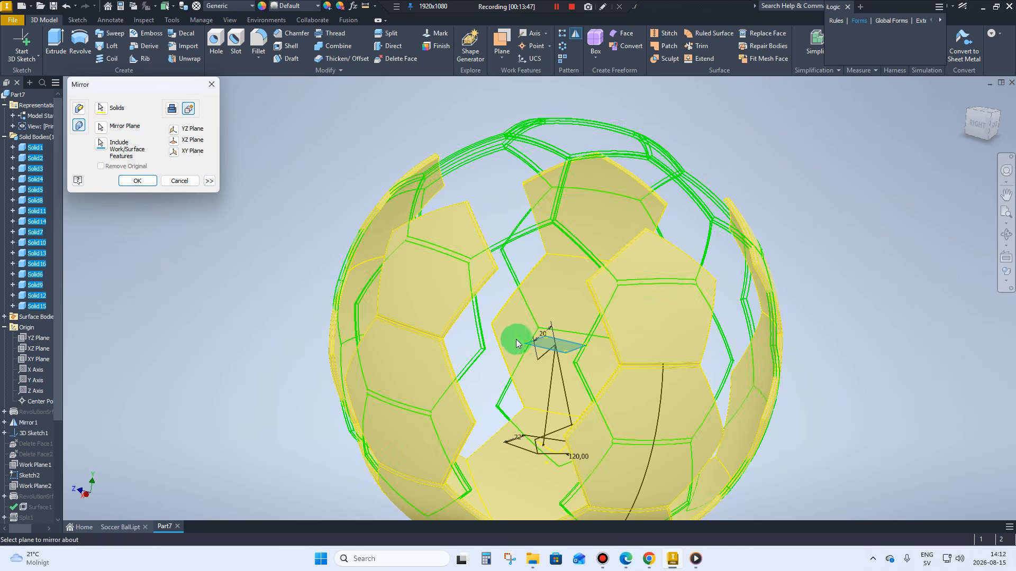
click(130, 179)
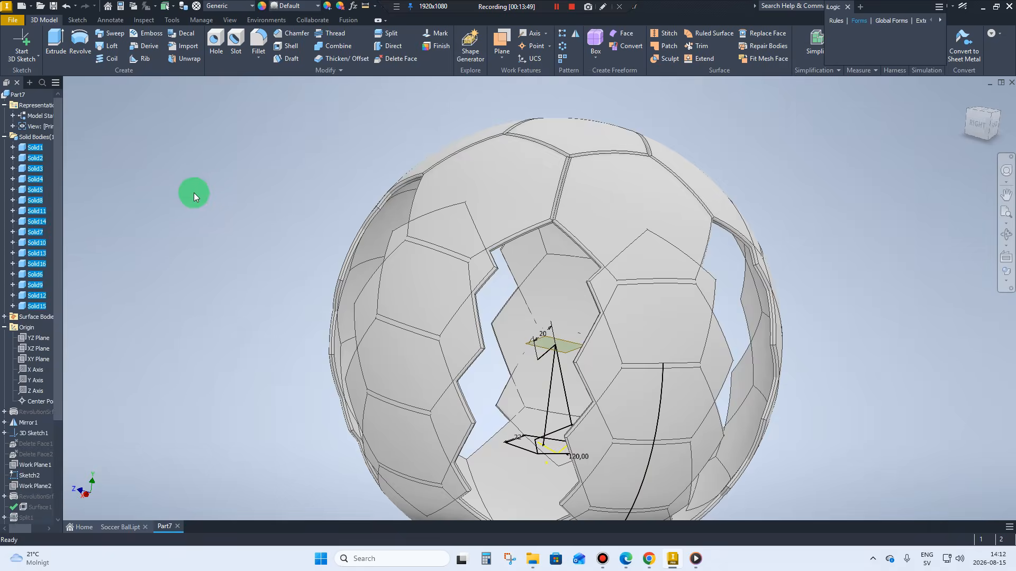
Set up a Move Bodies operation that rotates about a line by 36 degrees, using the origin Y axis as rotation axis
shift+middle_drag(325, 239, 332, 69)
click(332, 70)
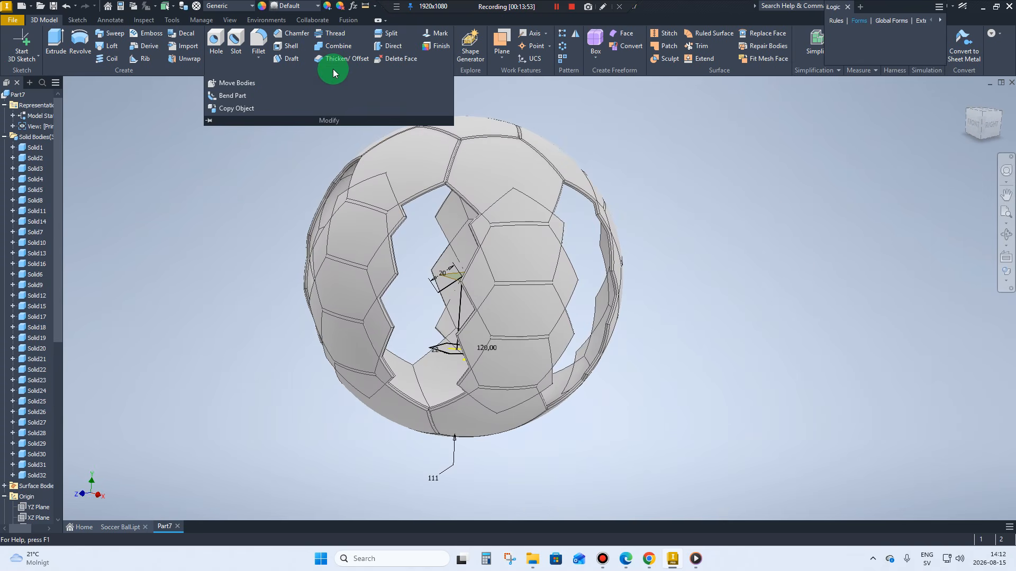
click(244, 85)
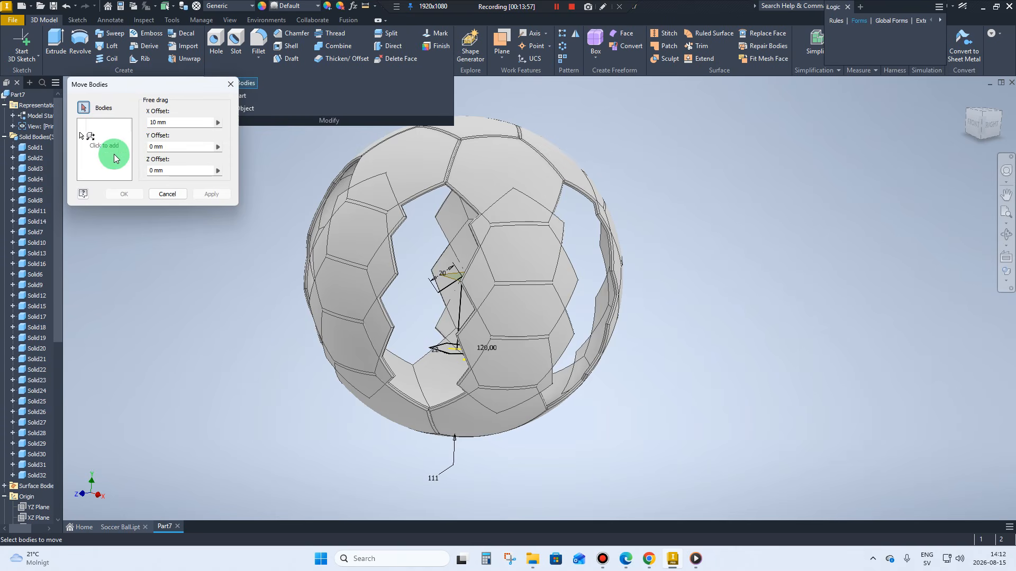
drag(96, 142, 154, 125)
click(157, 125)
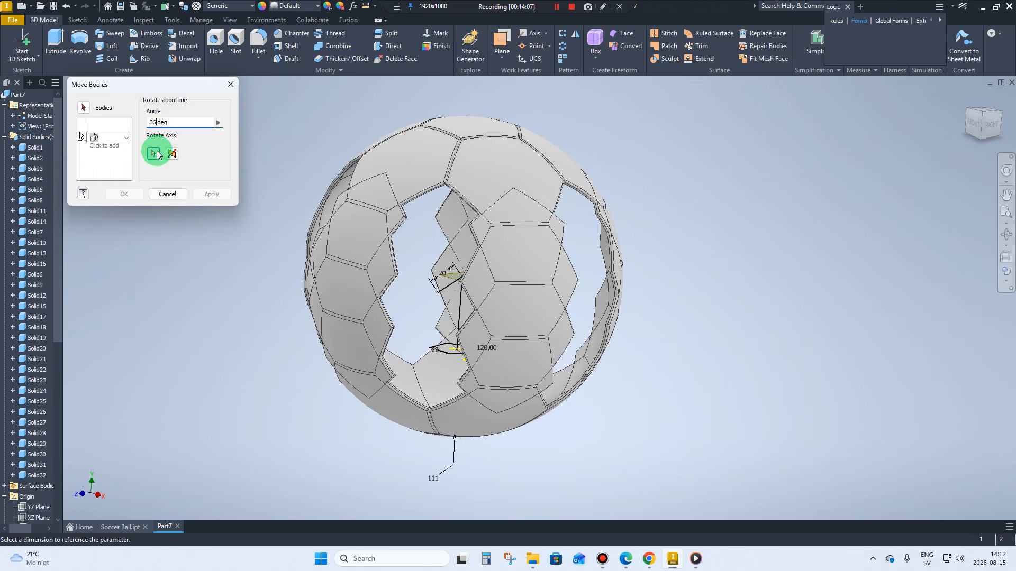
drag(157, 153, 112, 178)
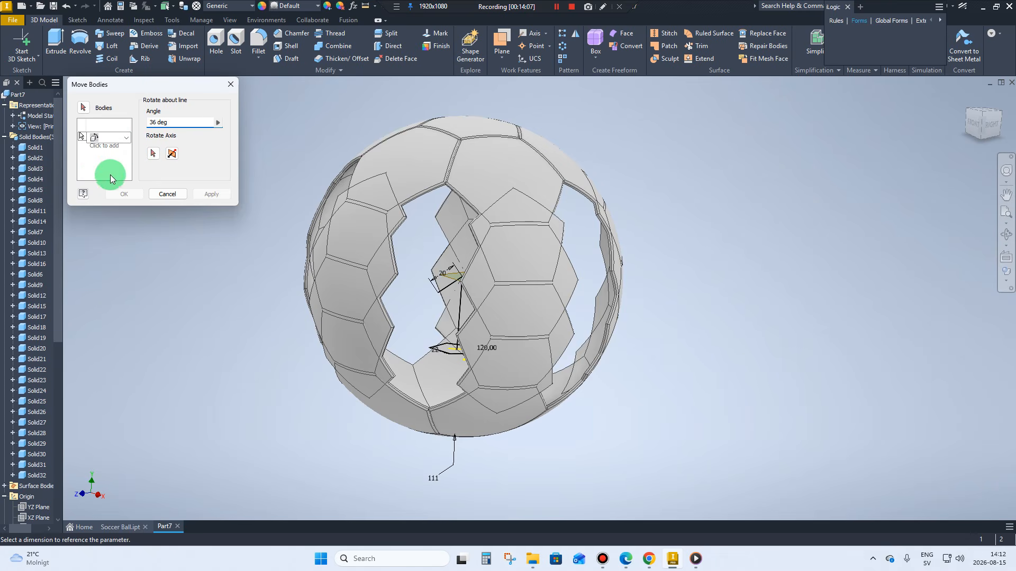
click(153, 154)
scroll(35, 497, down, 2)
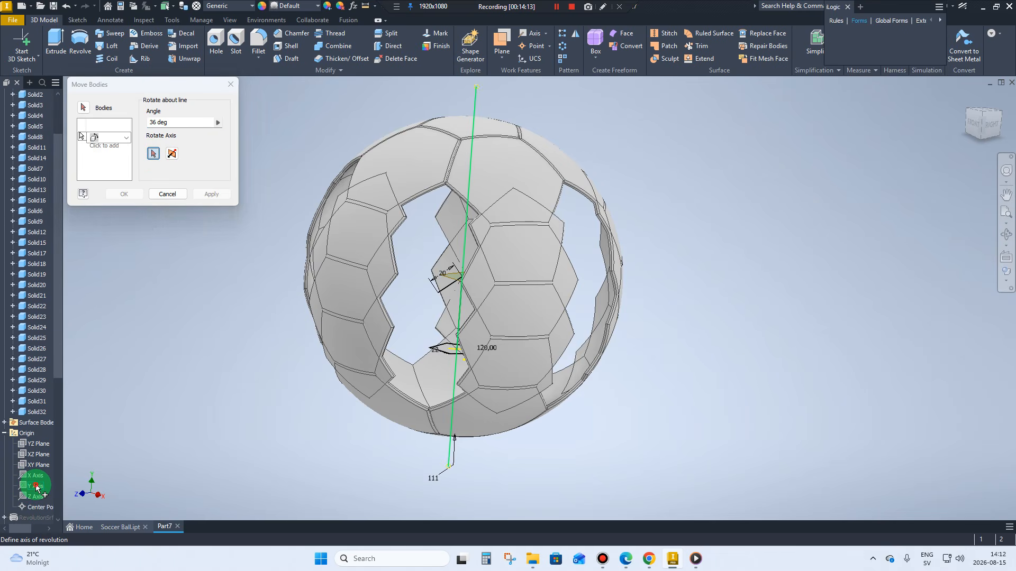
click(36, 486)
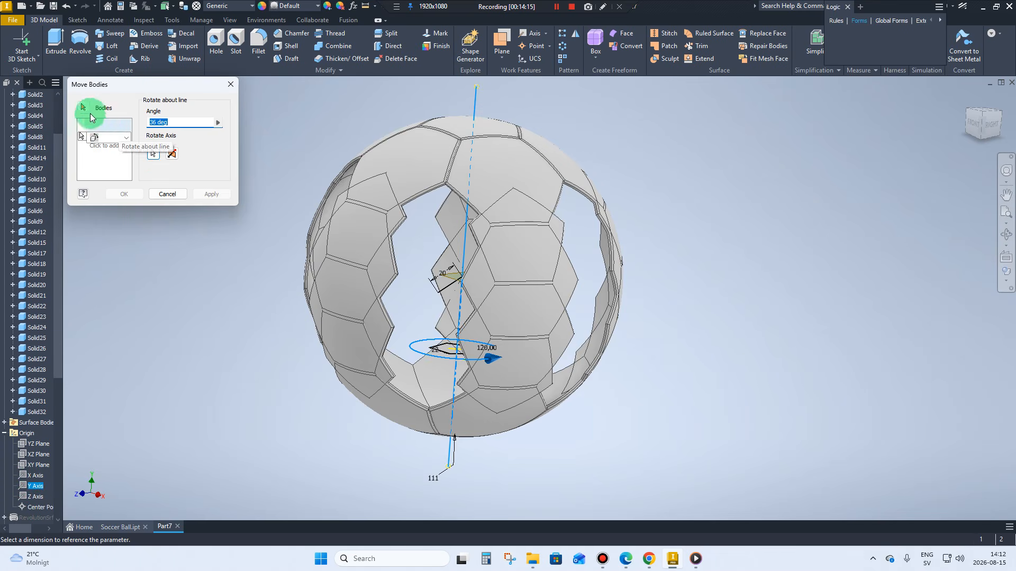
Select all the newly mirrored panels, Solid17 through Solid32, as the bodies to rotate and apply the move
click(84, 108)
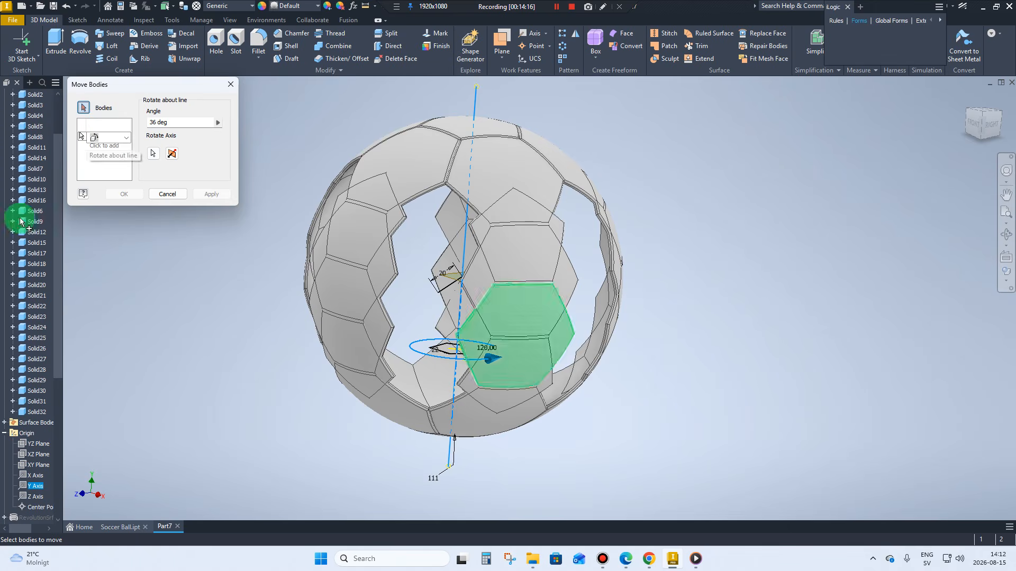
click(35, 254)
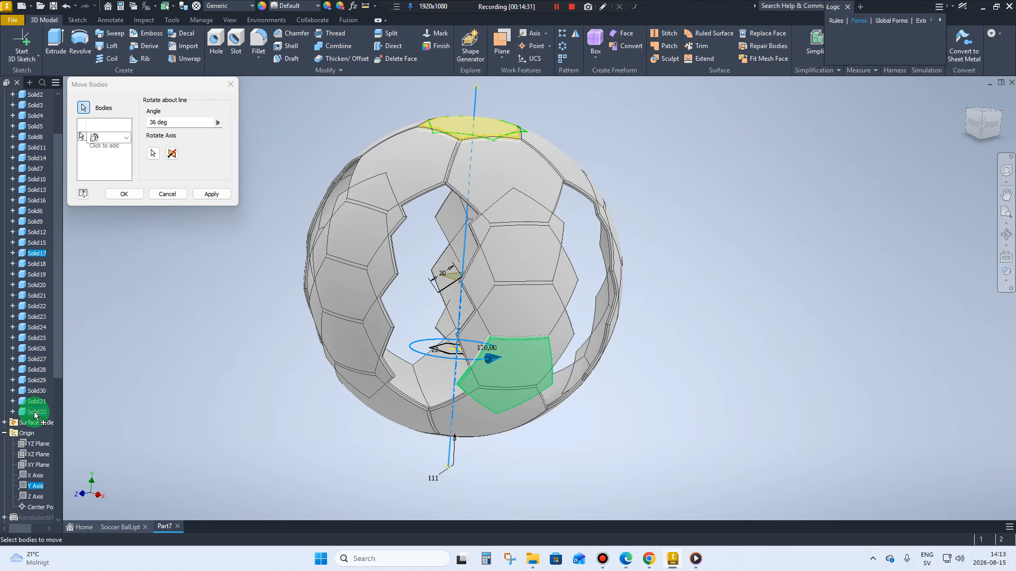
click(35, 412)
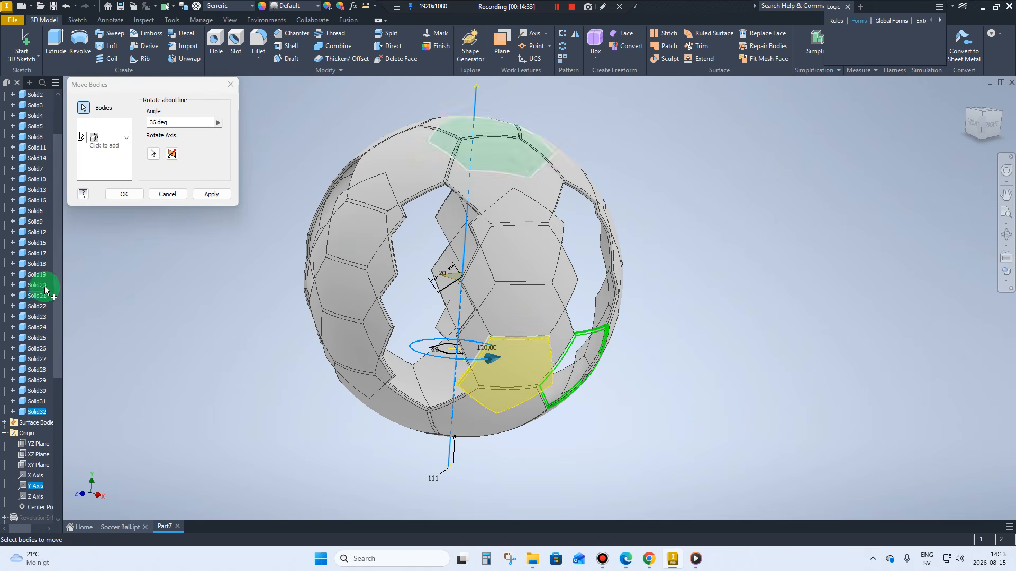
shift+click(41, 254)
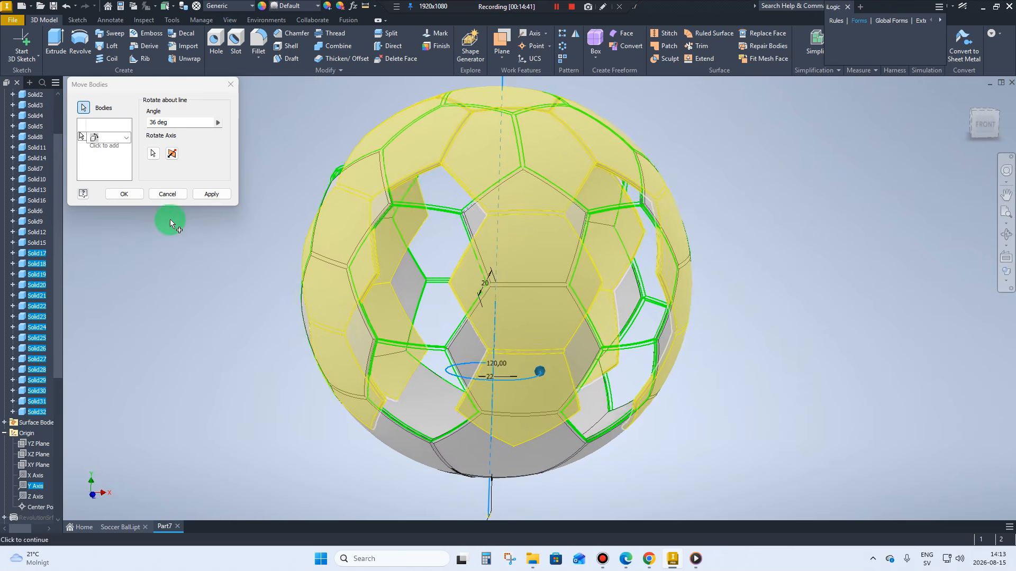
click(131, 195)
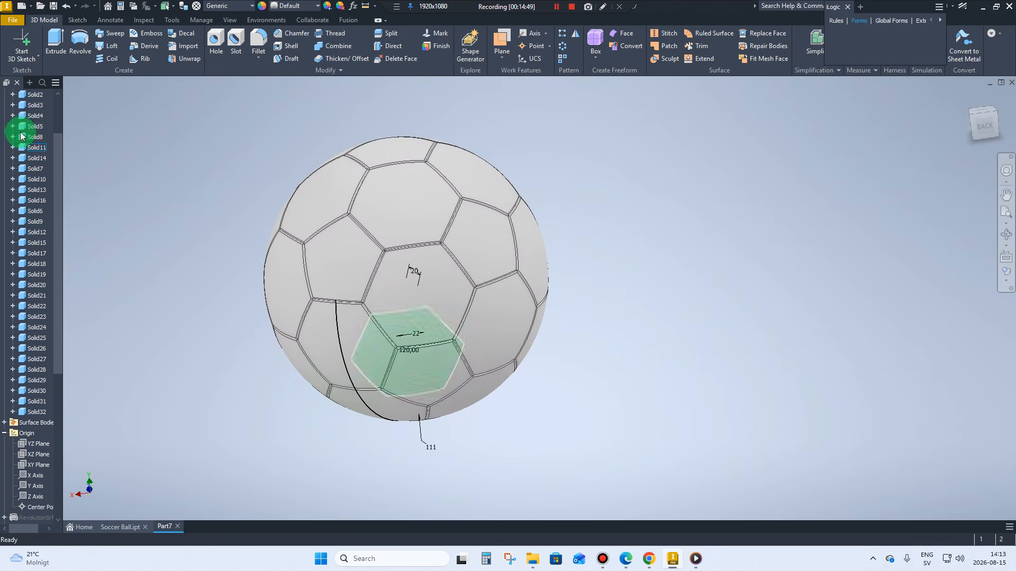
Collapse the solid bodies list, then hide 3D Sketch1, Sketch1 of the first revolved surface, and Sketch2
scroll(15, 153, up, 2)
click(5, 138)
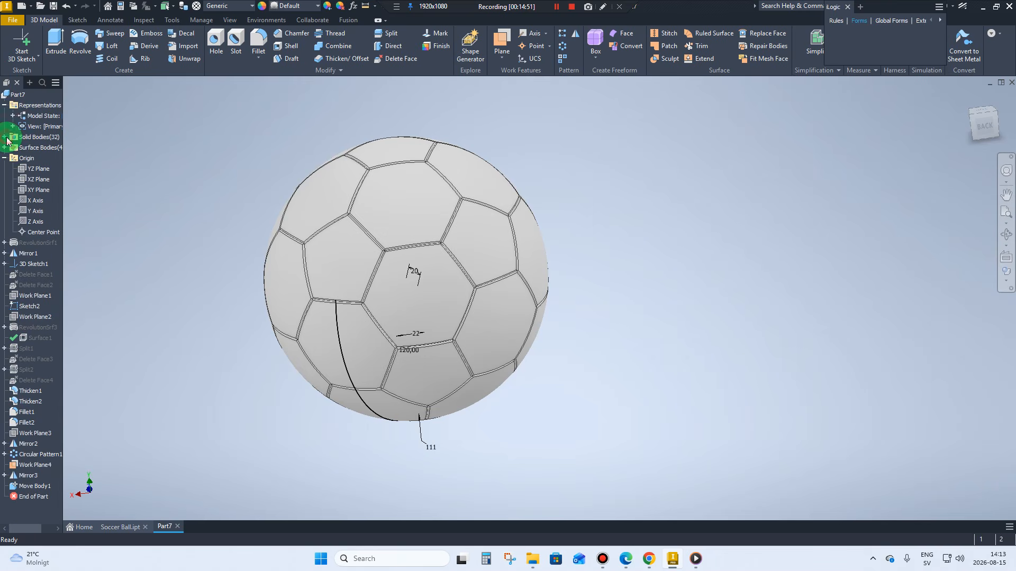
click(24, 271)
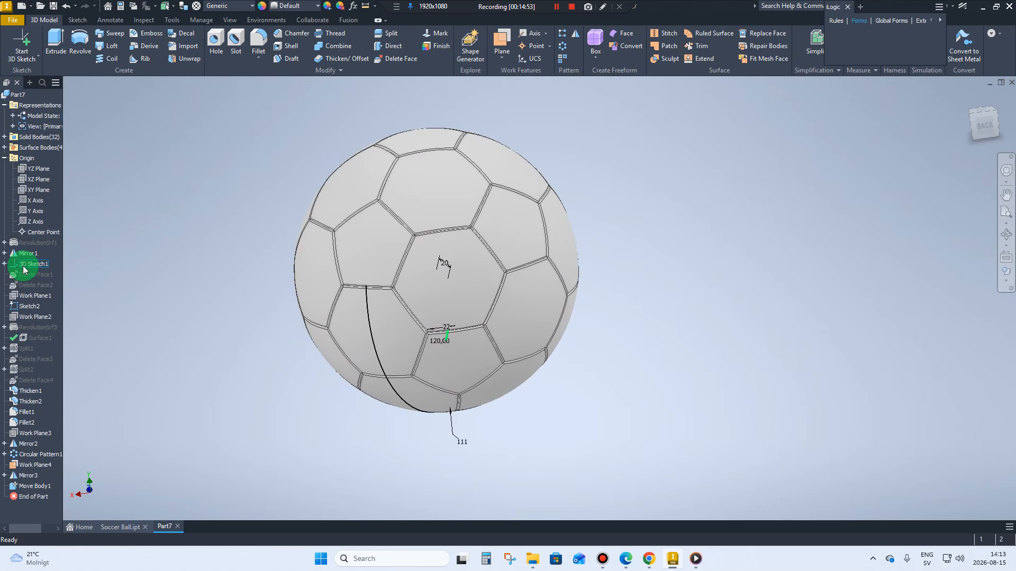
right_click(24, 270)
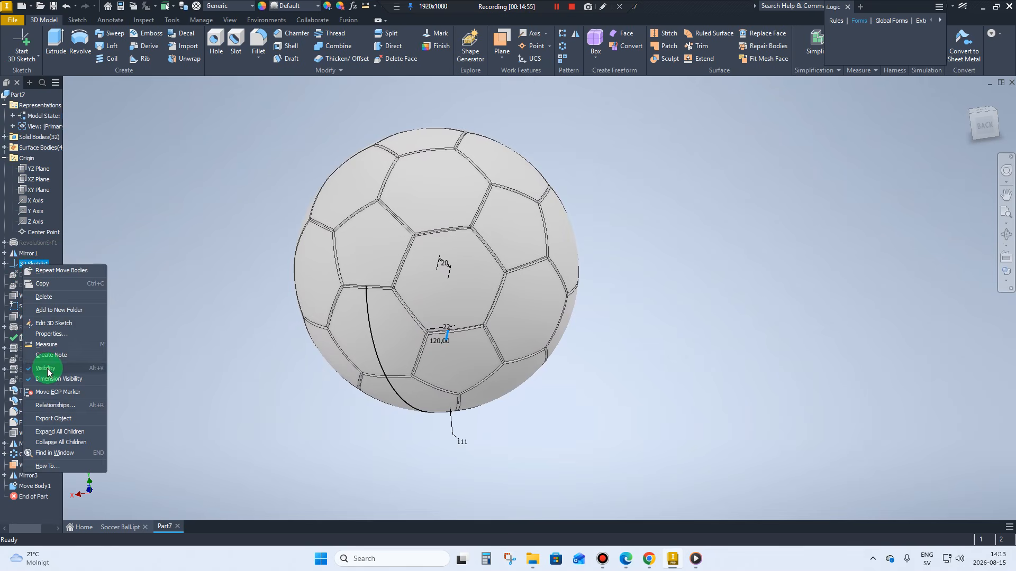
click(48, 373)
click(22, 270)
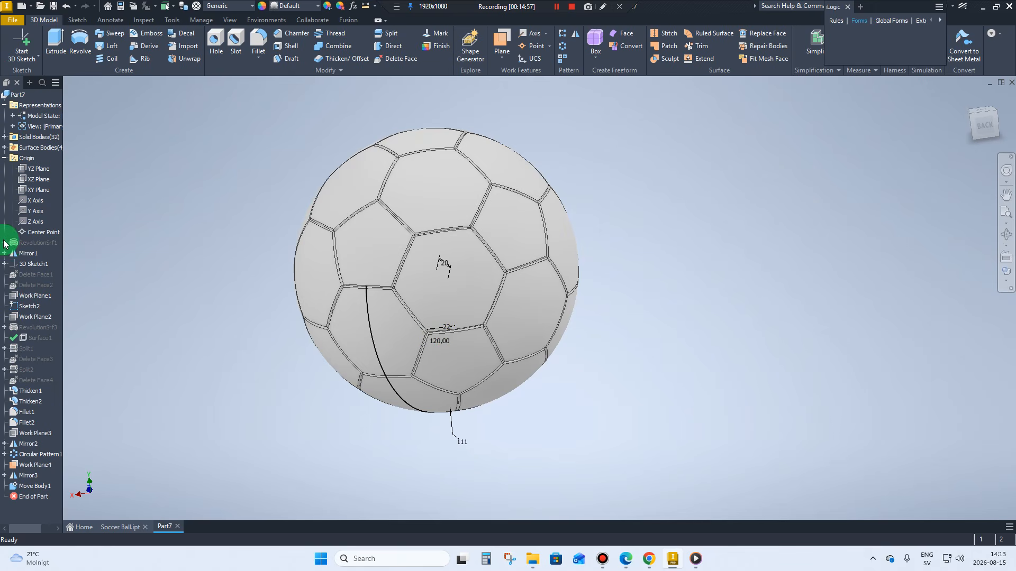
click(4, 243)
right_click(24, 255)
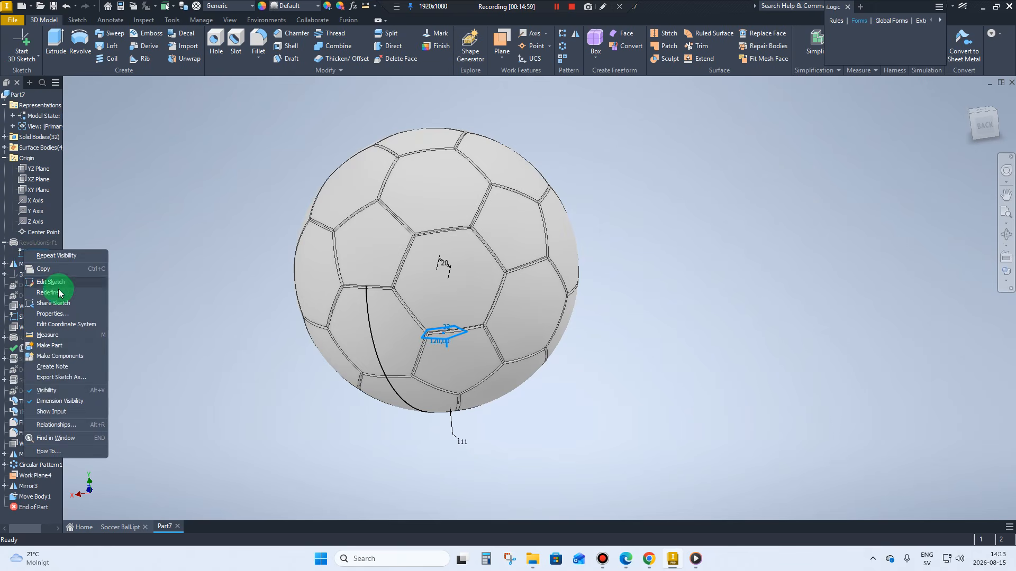
click(52, 386)
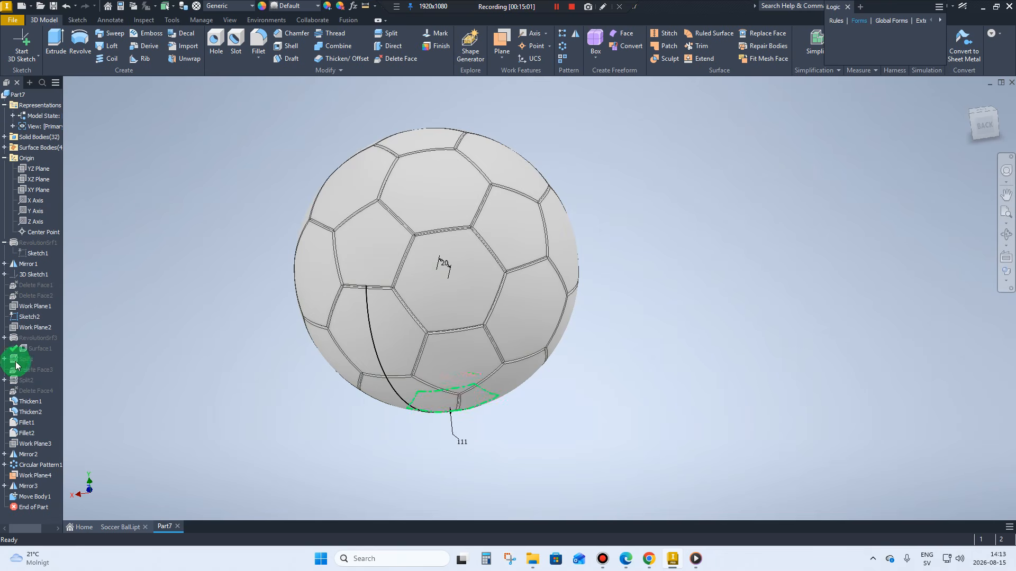
right_click(21, 317)
click(90, 392)
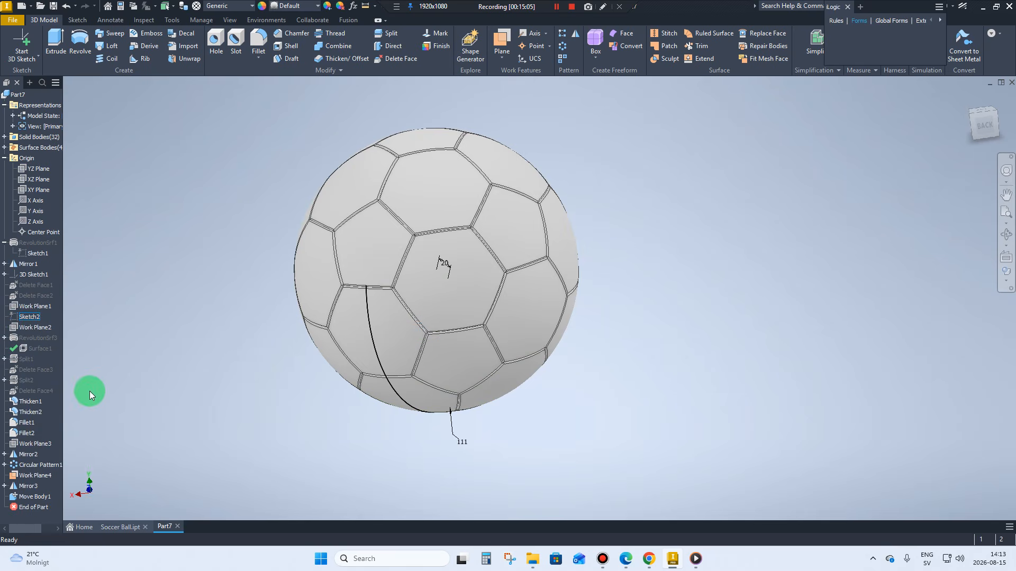
Hide Sketch3 of the second revolved surface, and collapse the Origin folder and that surface's entry in the model tree
click(3, 339)
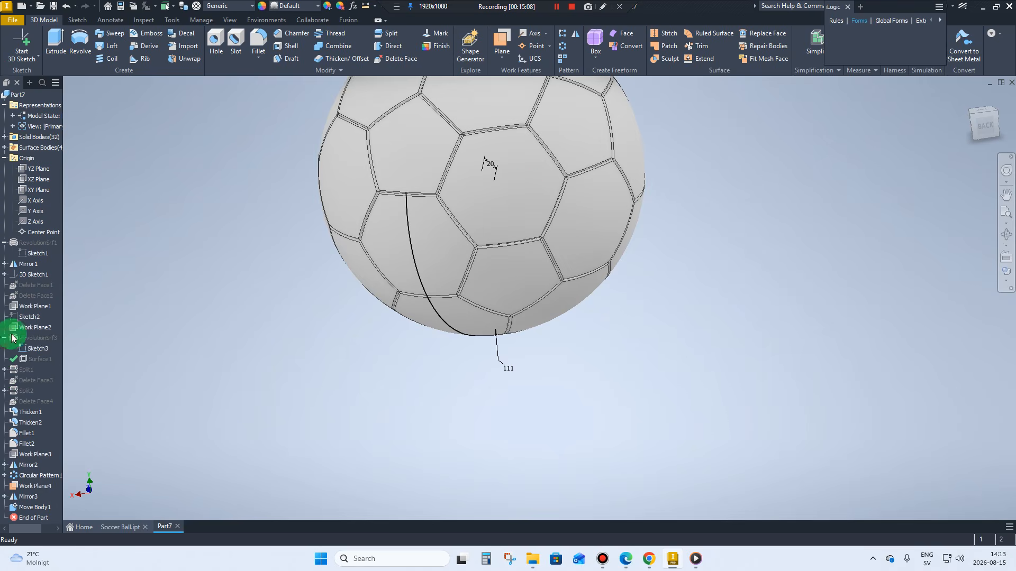
right_click(45, 350)
click(82, 456)
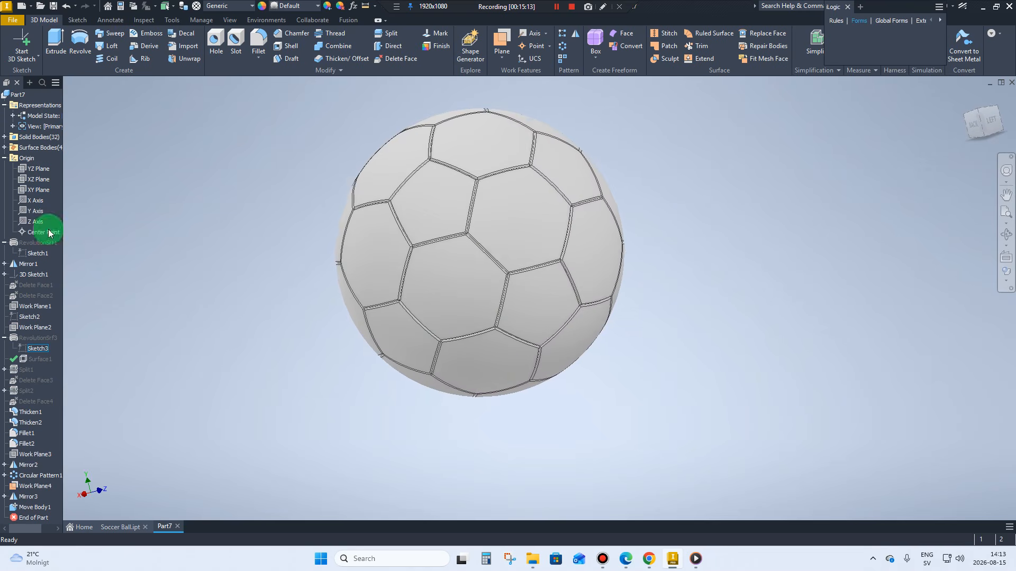
click(4, 158)
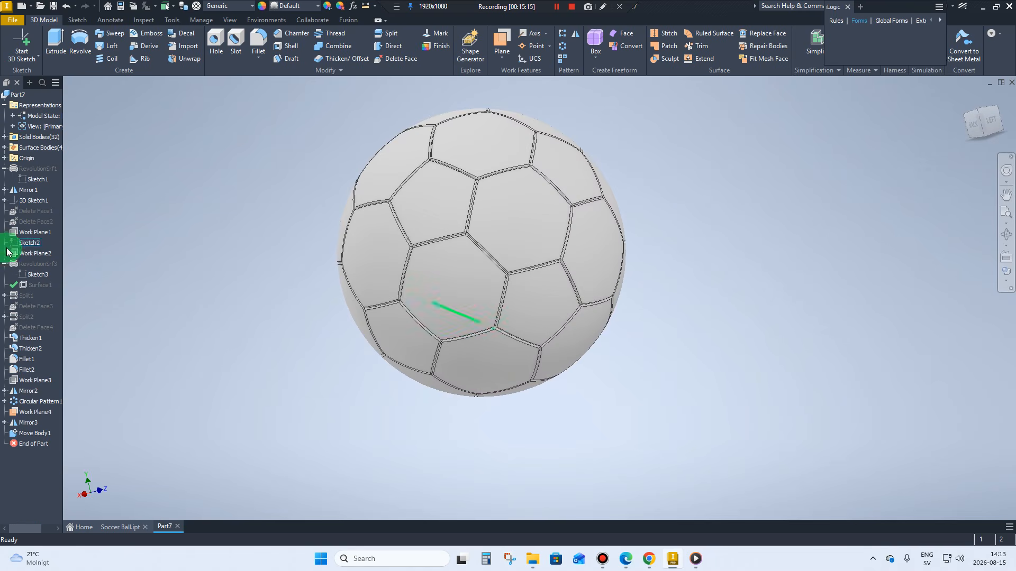
click(4, 264)
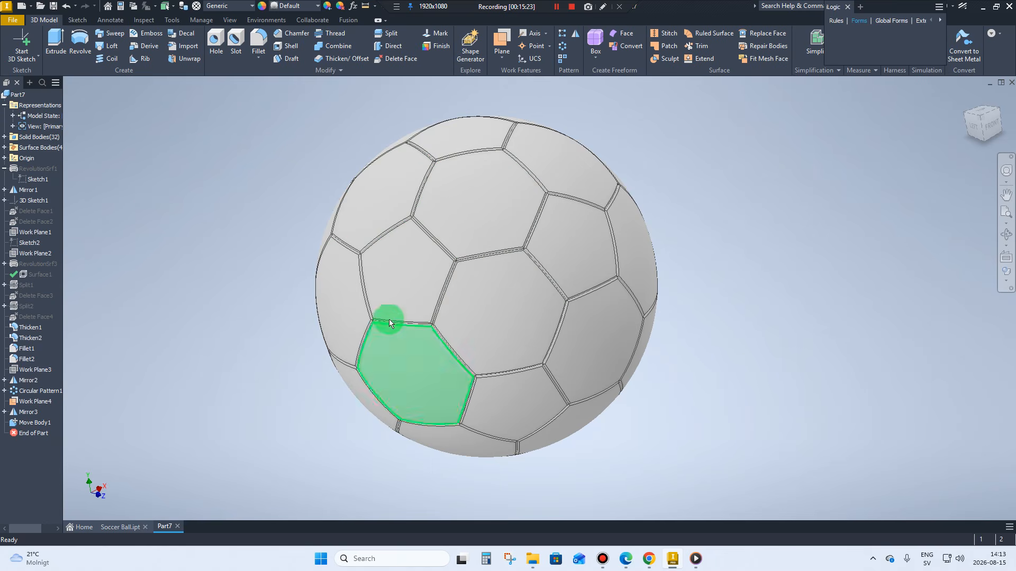
click(296, 11)
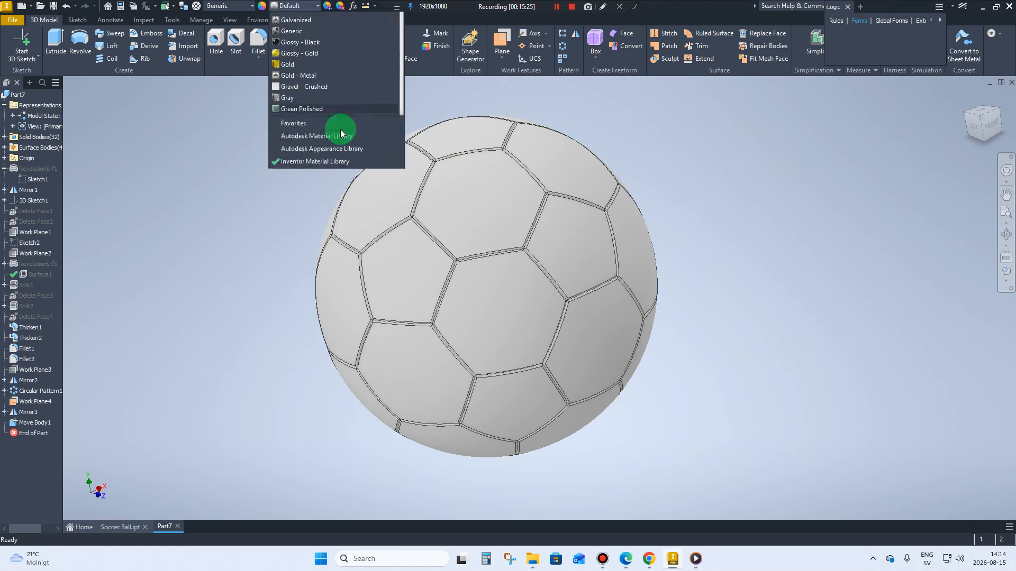
click(224, 186)
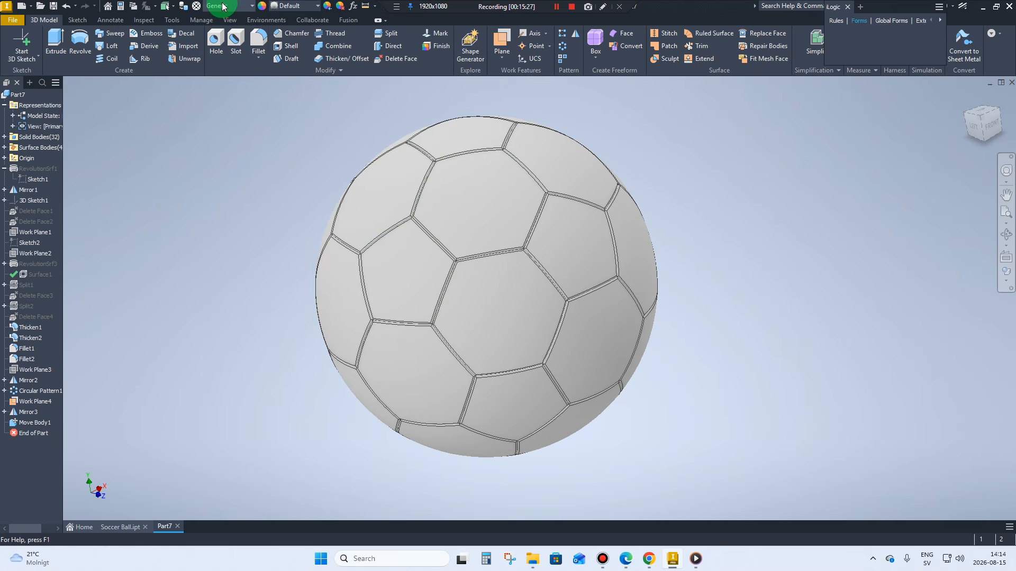
click(222, 6)
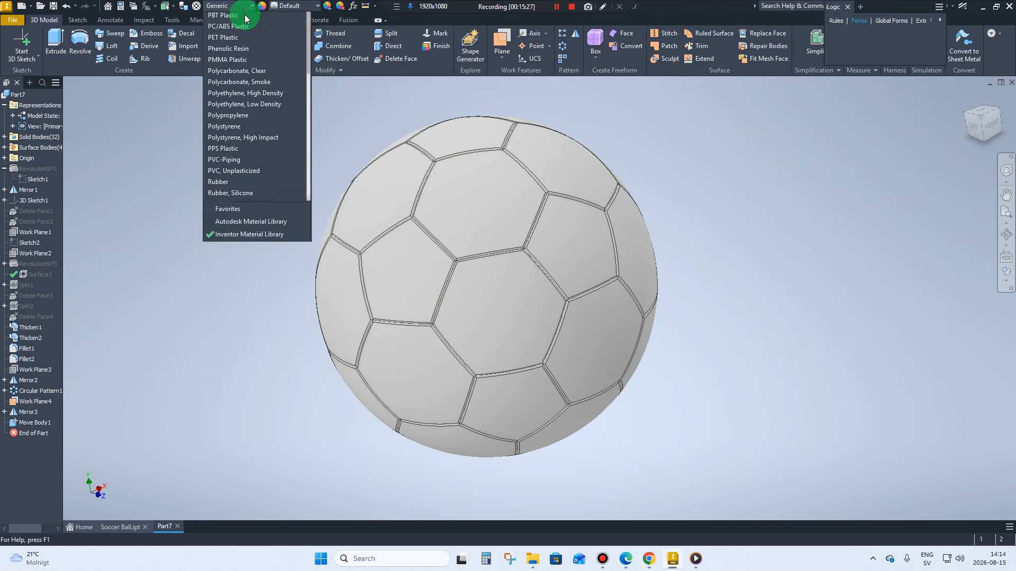
click(325, 110)
Apply the White appearance from the Inventor Material Library to the whole ball
click(286, 6)
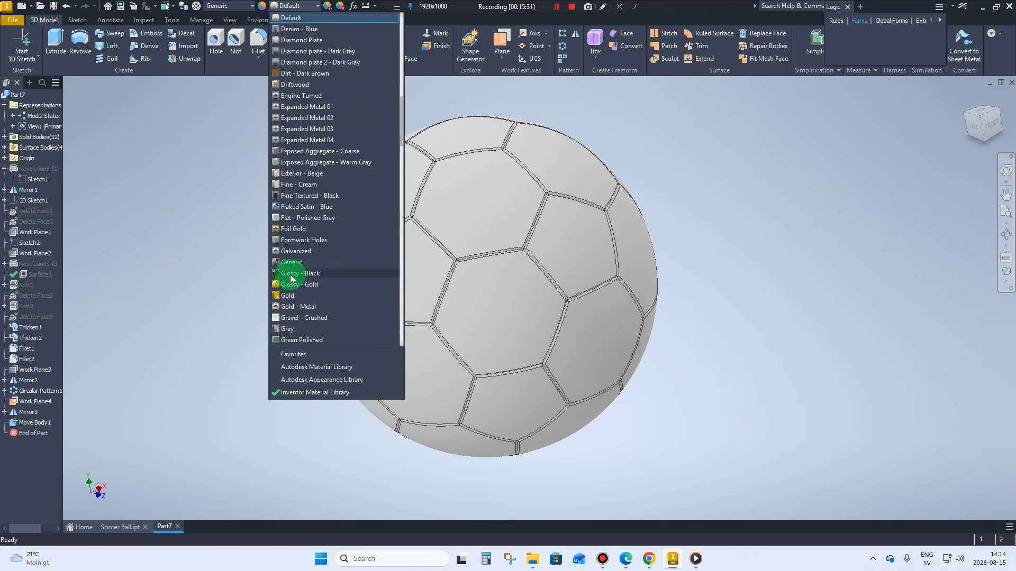
scroll(291, 279, down, 20)
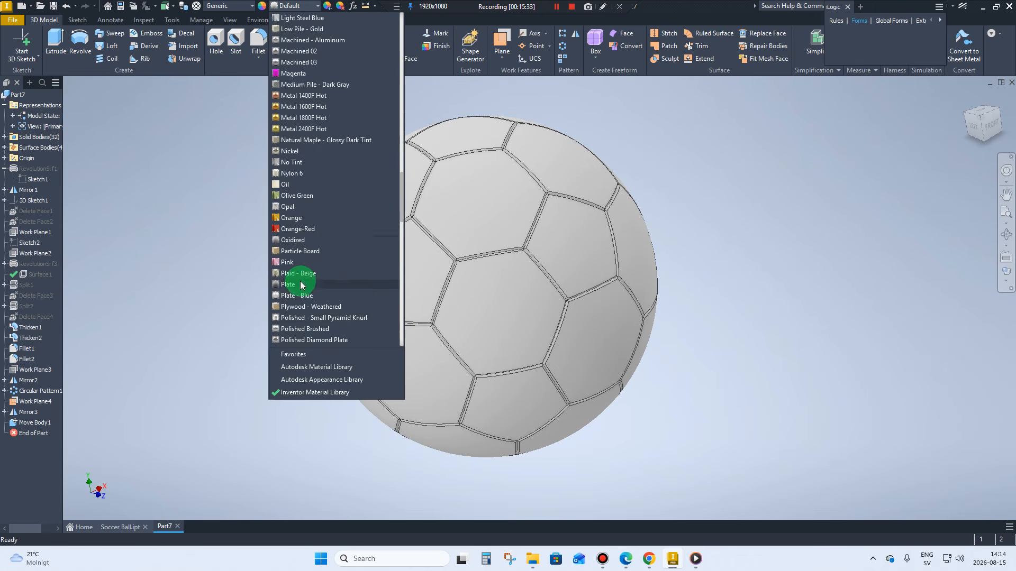
scroll(300, 284, down, 20)
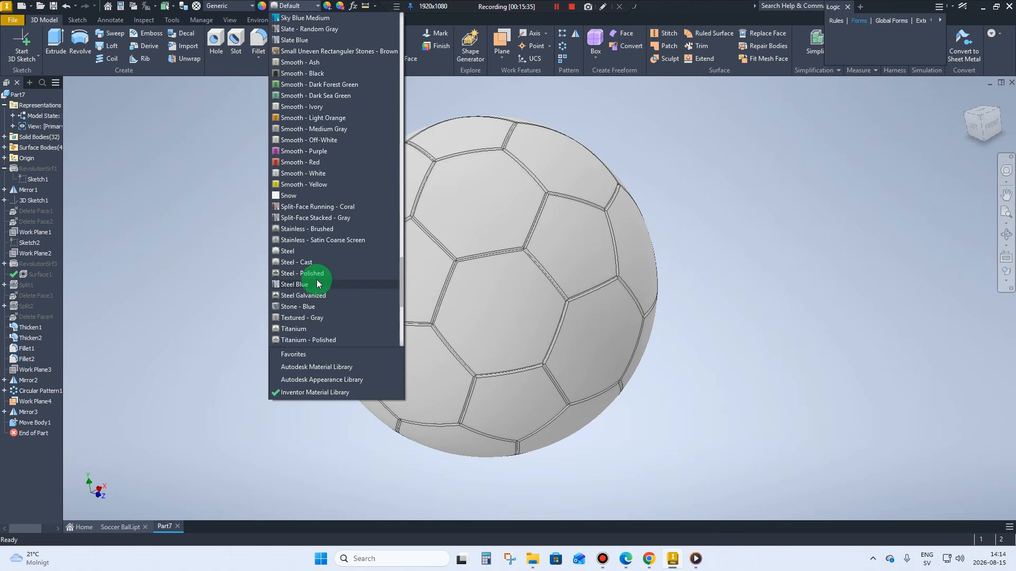
scroll(320, 283, down, 8)
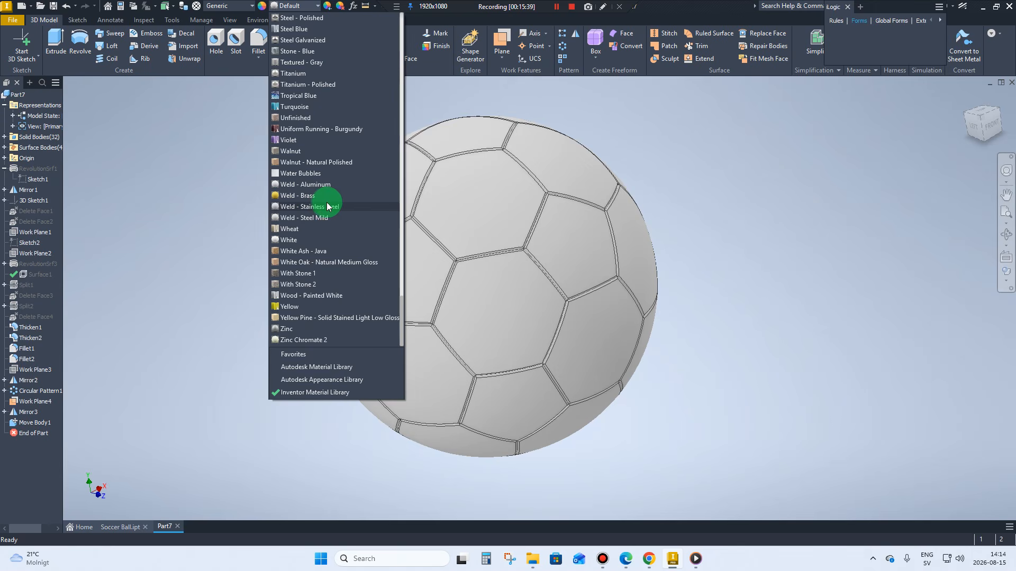
click(311, 240)
Select all twelve pentagon panels around the ball and give them the Dark Gray appearance
scroll(678, 332, up, 3)
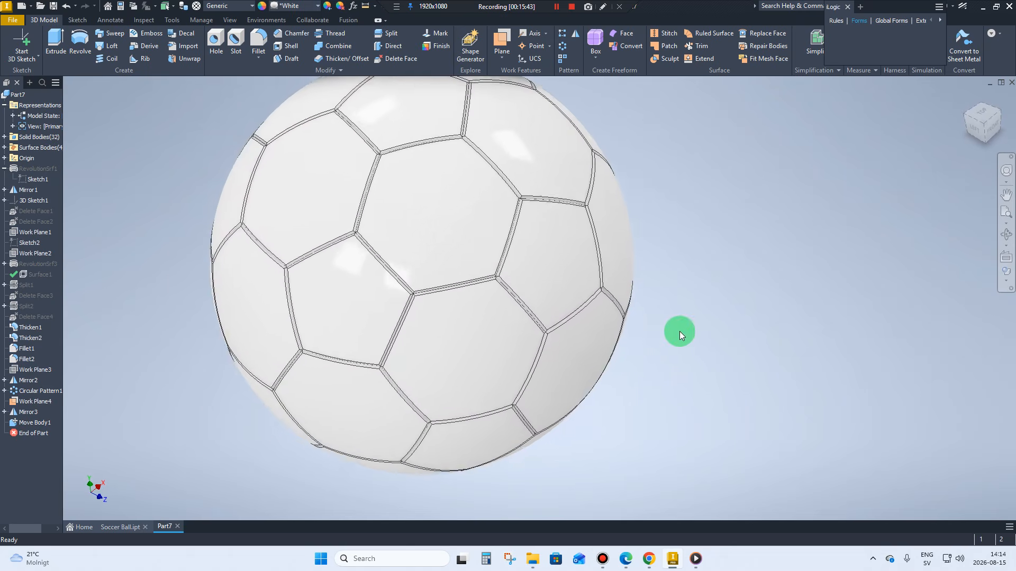
shift+middle_drag(679, 331, 444, 296)
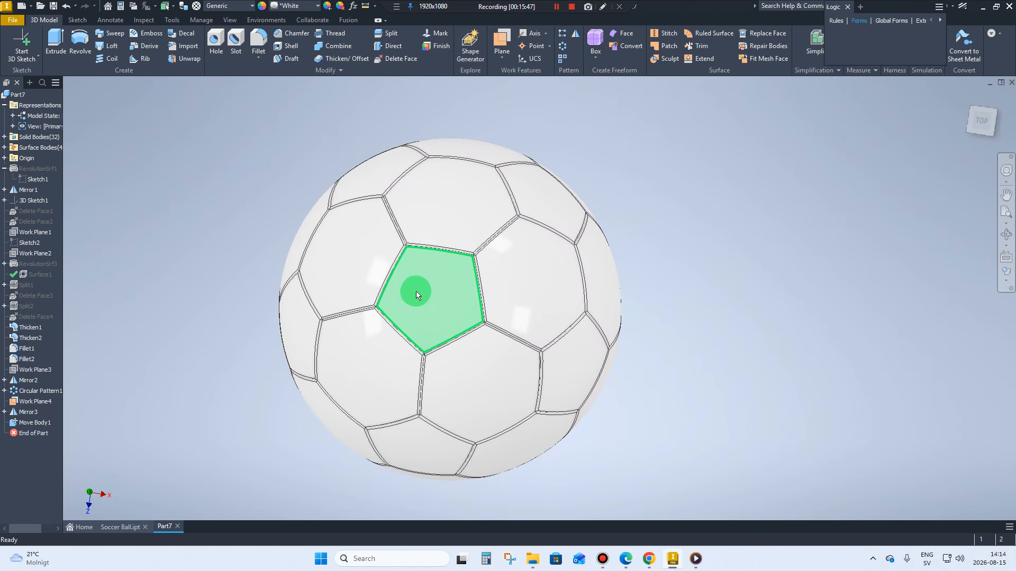
click(421, 295)
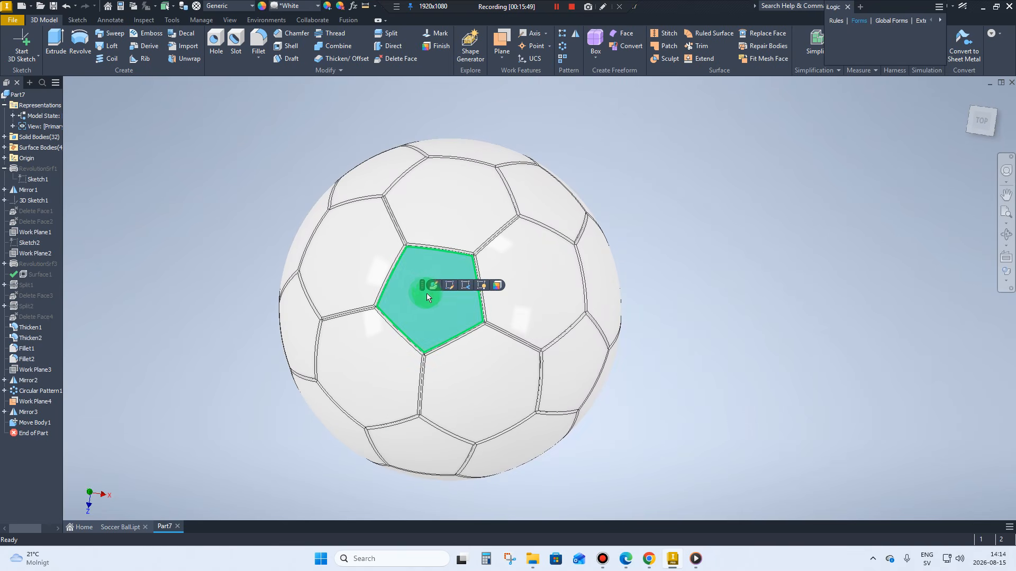
ctrl+click(578, 368)
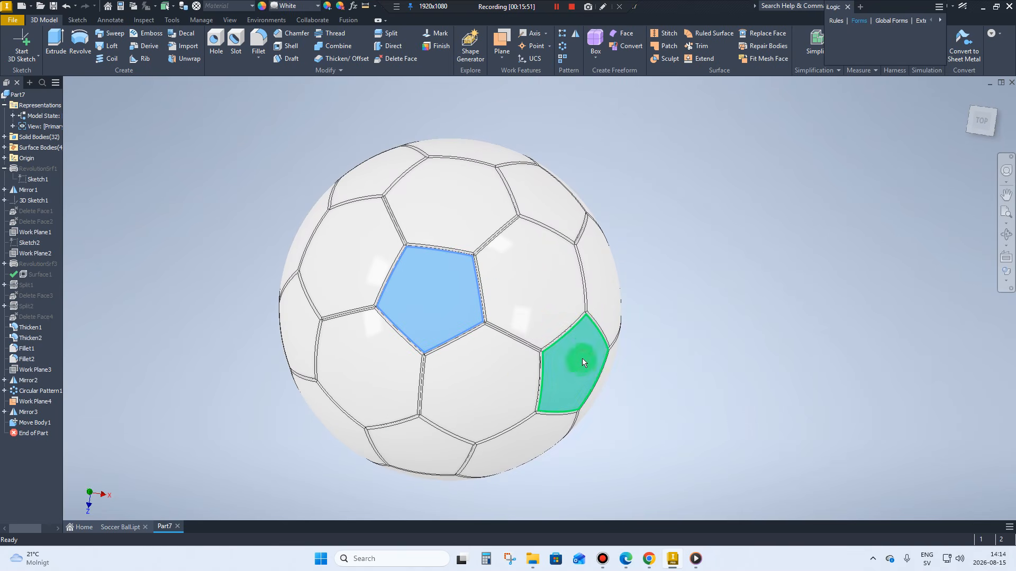
ctrl+click(558, 210)
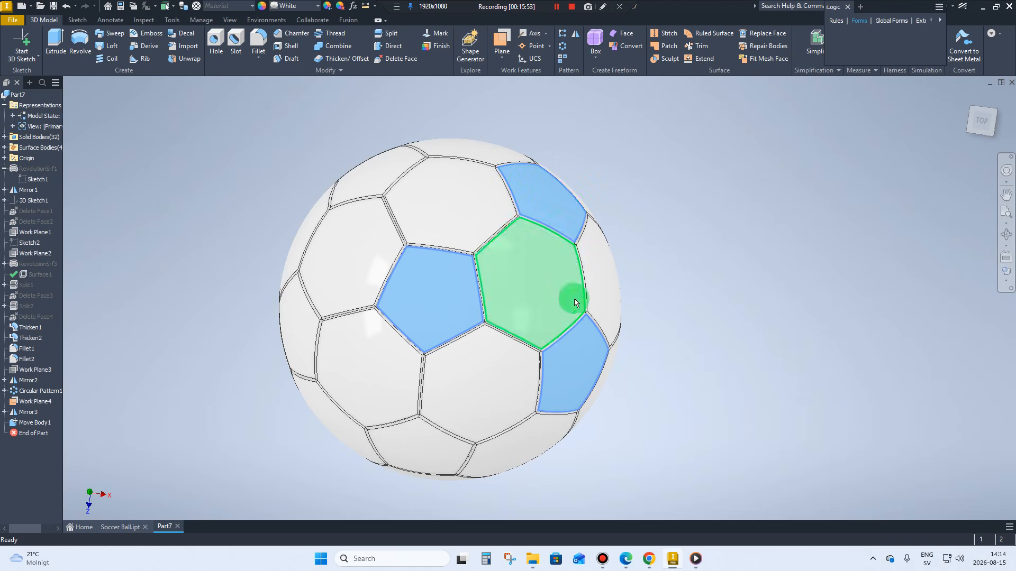
ctrl+click(424, 449)
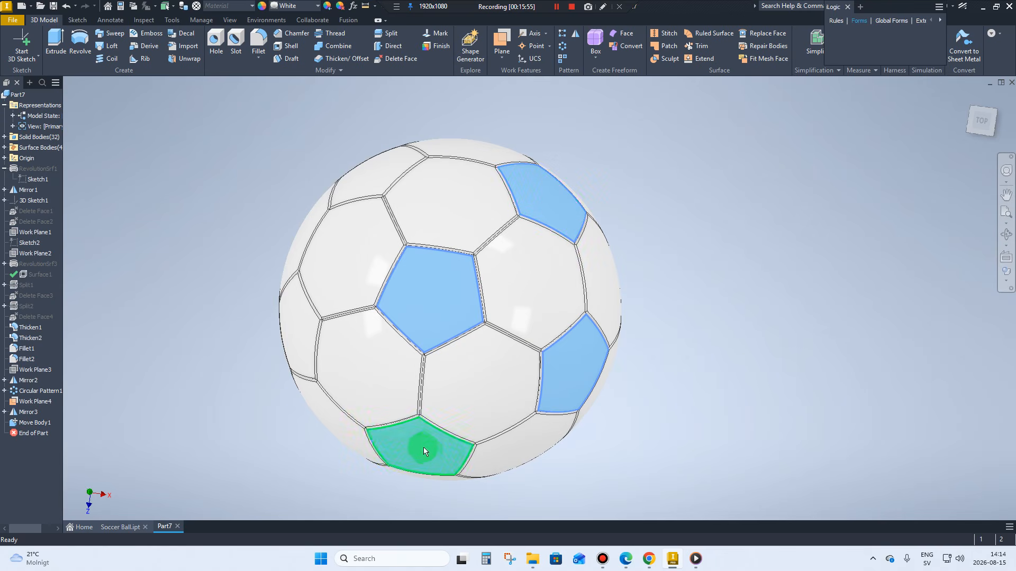
ctrl+click(297, 349)
shift+middle_drag(298, 350, 548, 363)
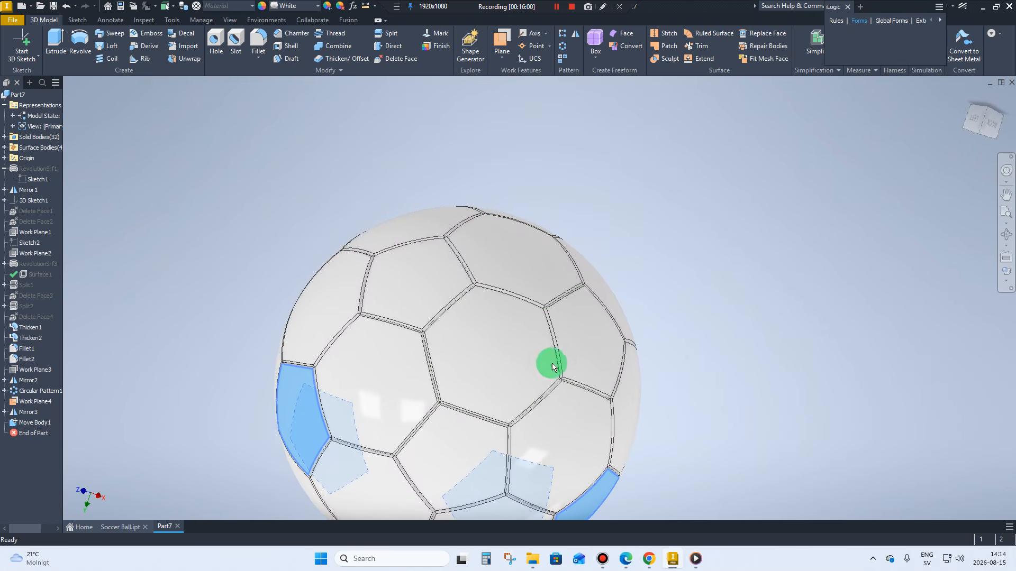
ctrl+click(576, 351)
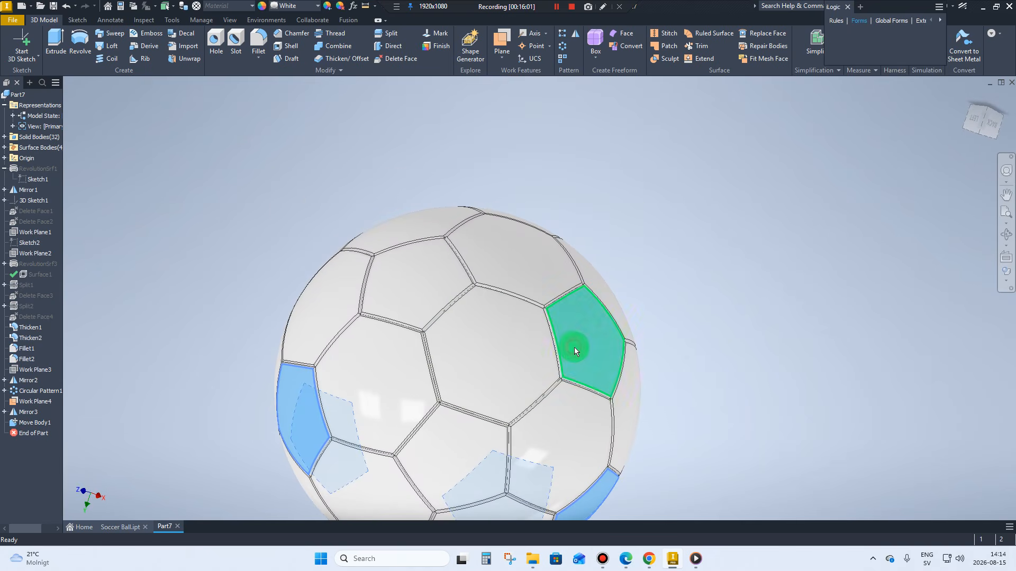
ctrl+click(473, 445)
ctrl+click(426, 286)
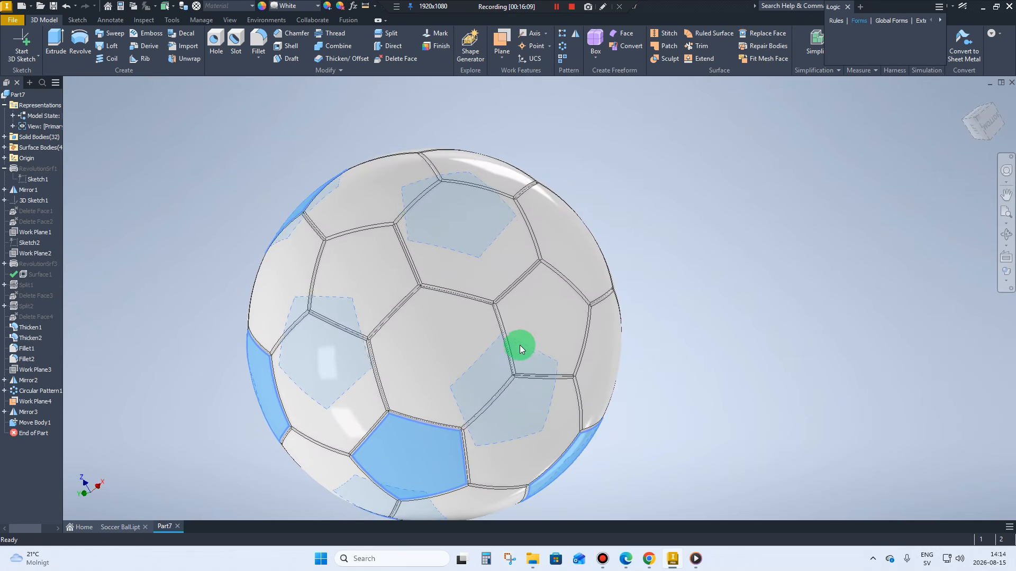
ctrl+click(536, 340)
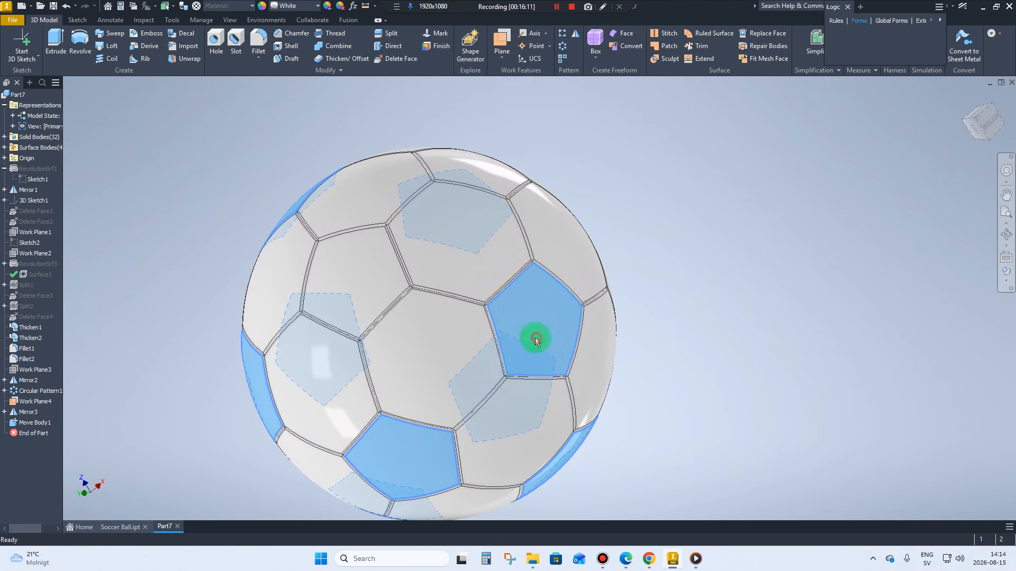
ctrl+click(365, 277)
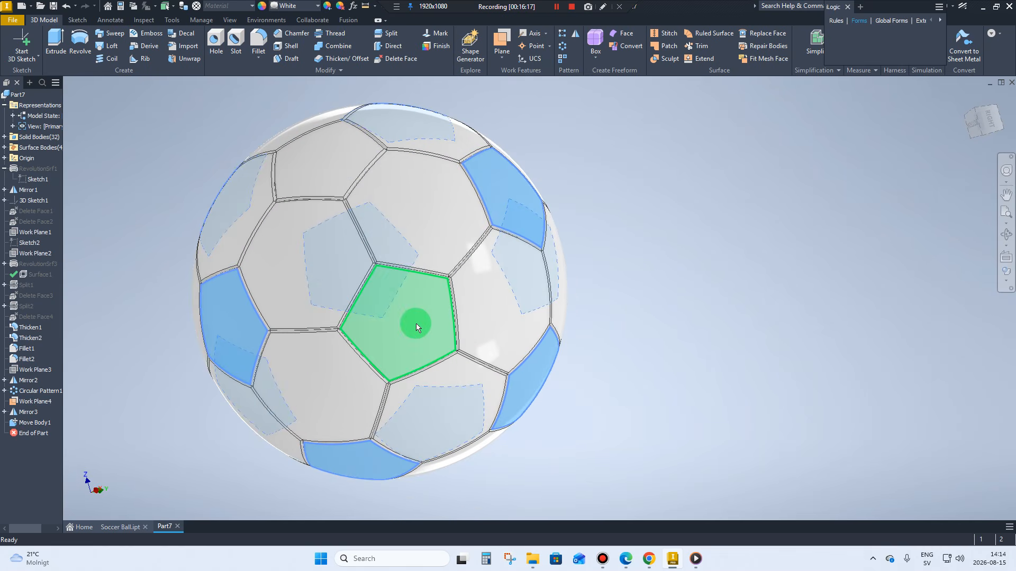
ctrl+click(414, 324)
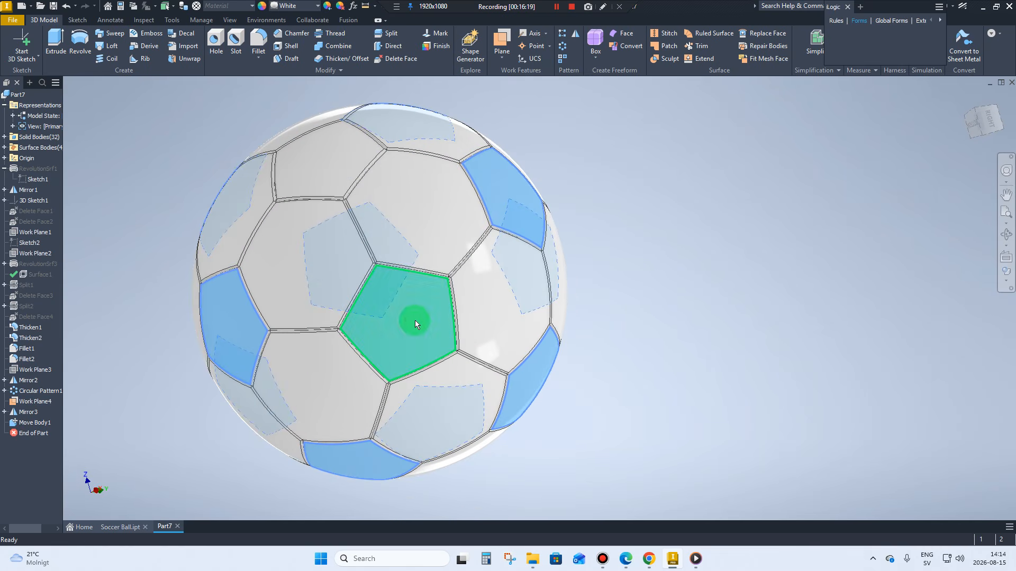
ctrl+click(347, 156)
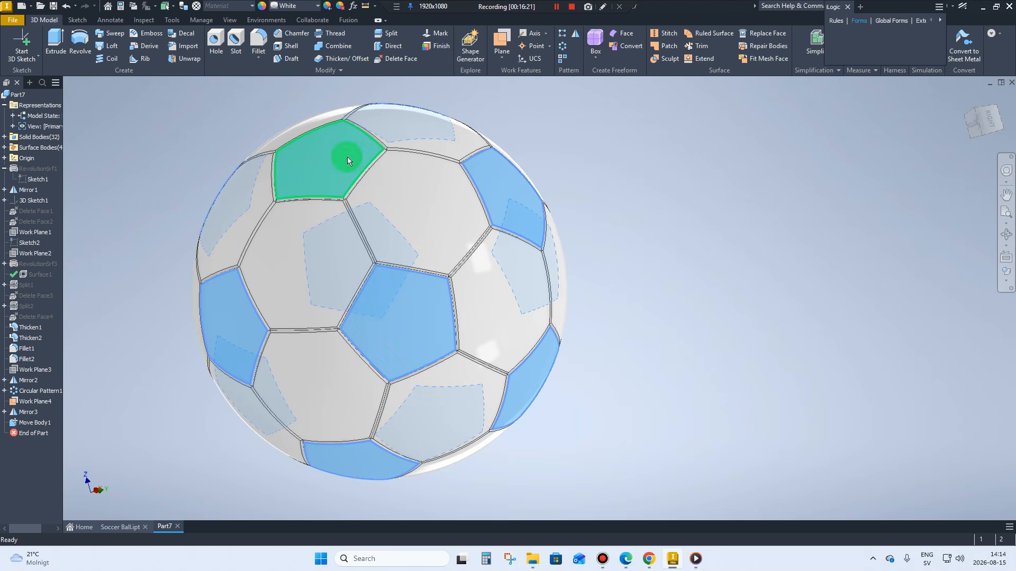
click(292, 6)
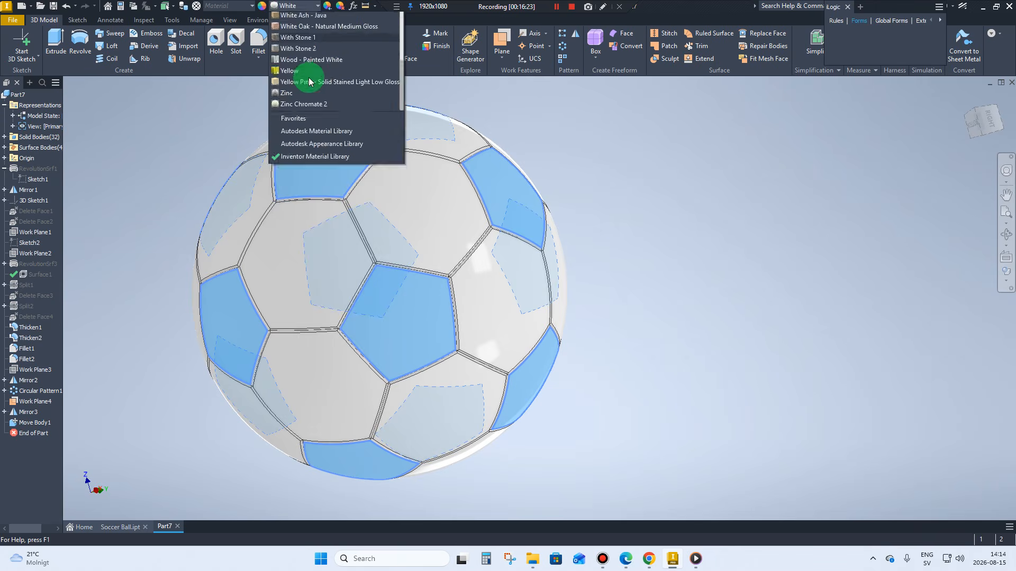
scroll(306, 82, up, 5)
scroll(312, 87, up, 15)
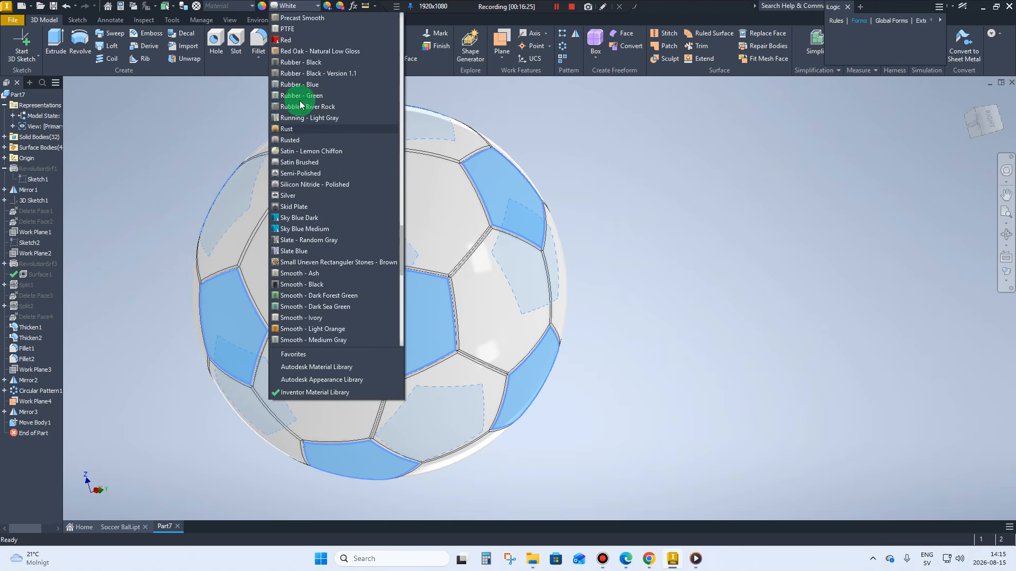
scroll(324, 118, up, 15)
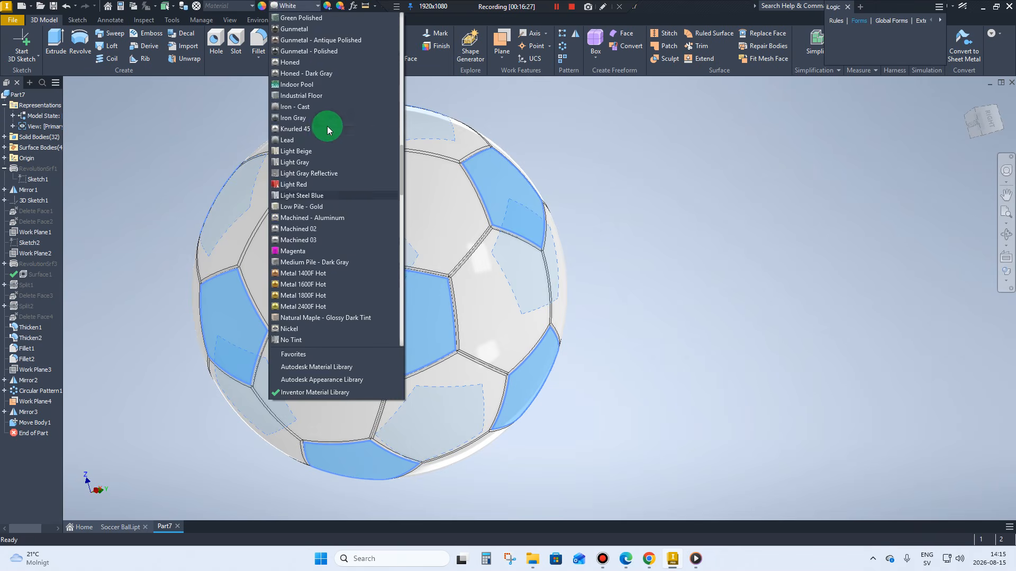
scroll(325, 121, up, 3)
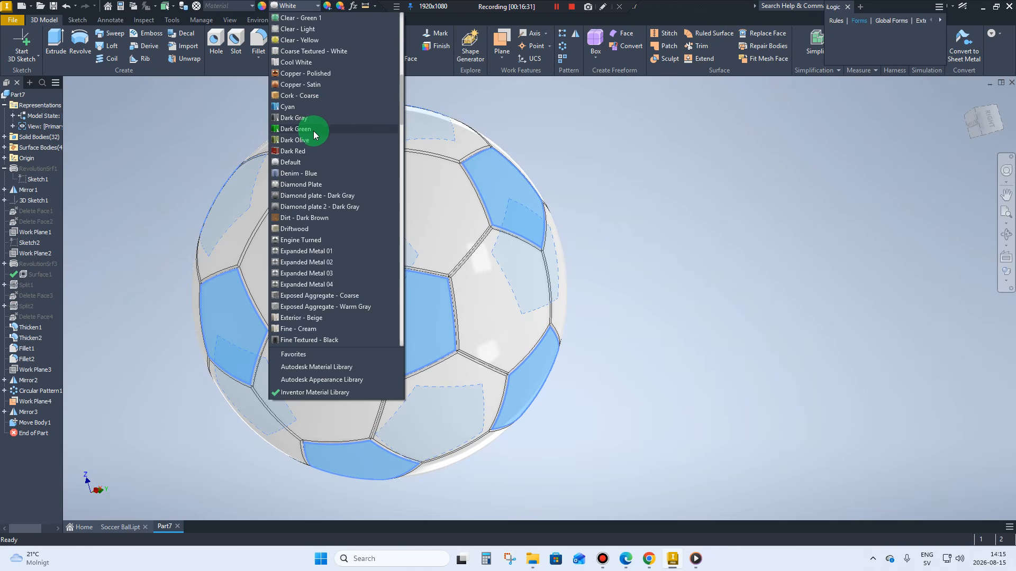
scroll(310, 161, down, 1)
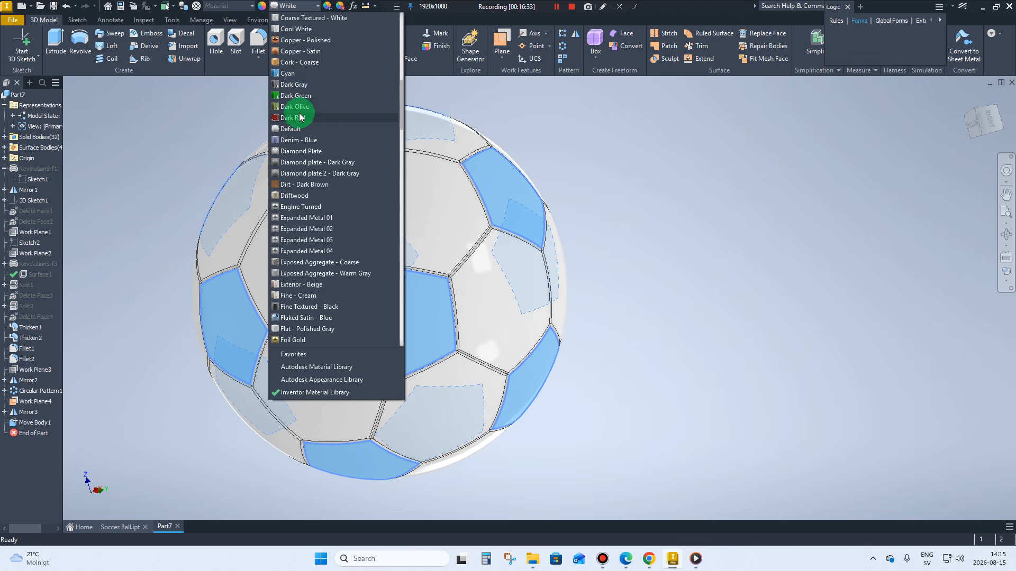
click(295, 85)
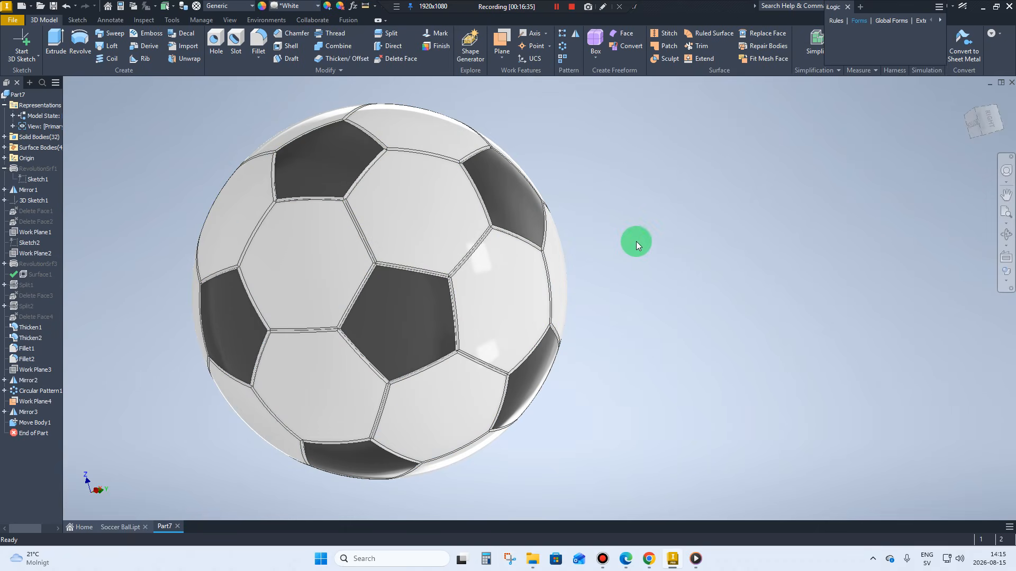
Create a work plane offset from the XY plane, placed clear of the ball on its back side
key(F6)
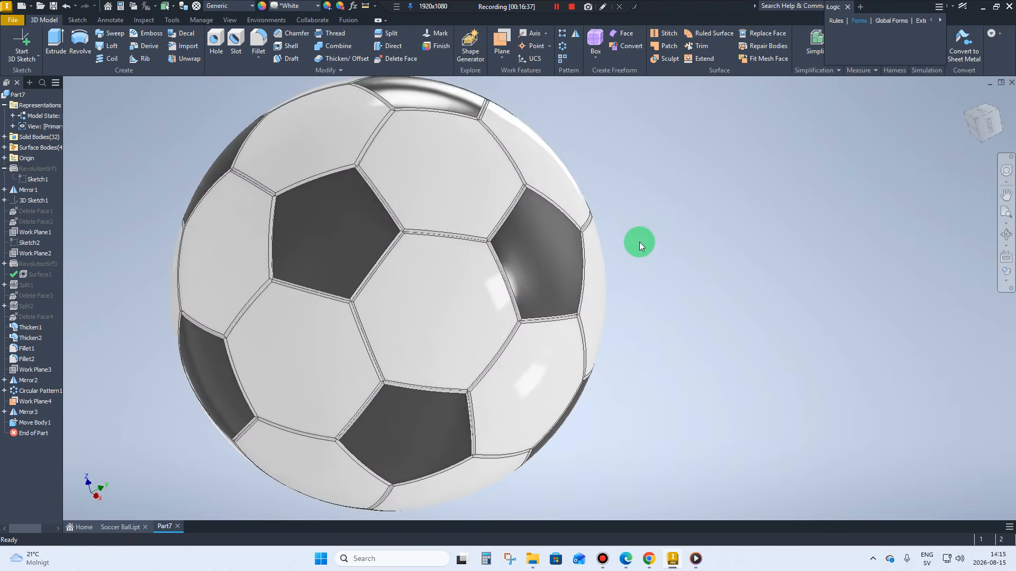
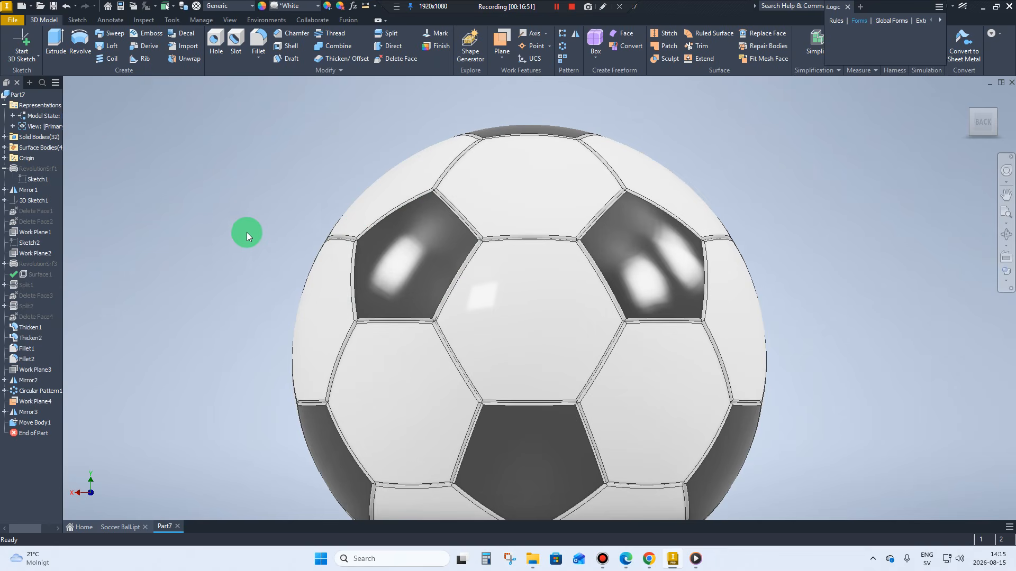
scroll(329, 274, down, 3)
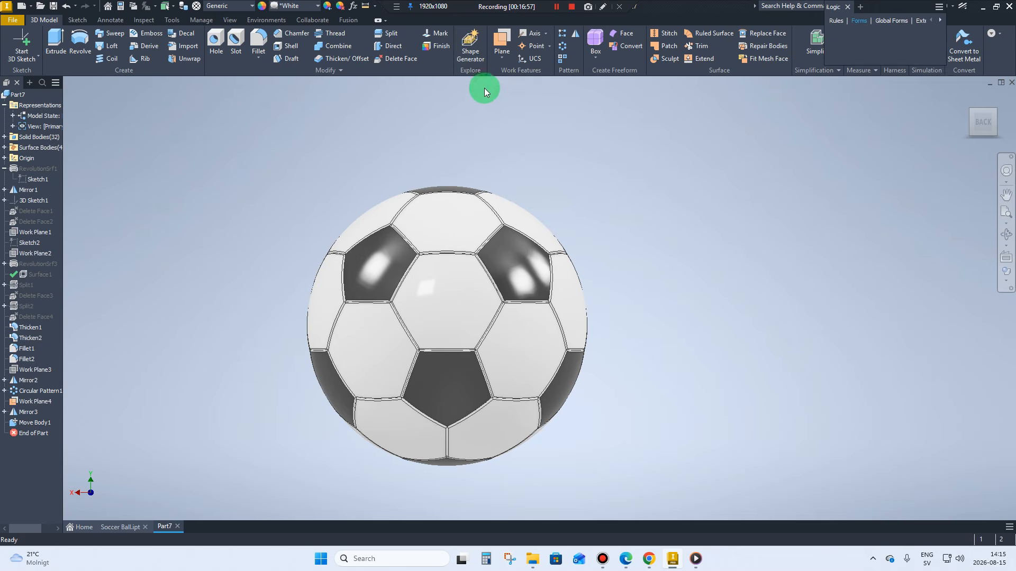
click(496, 62)
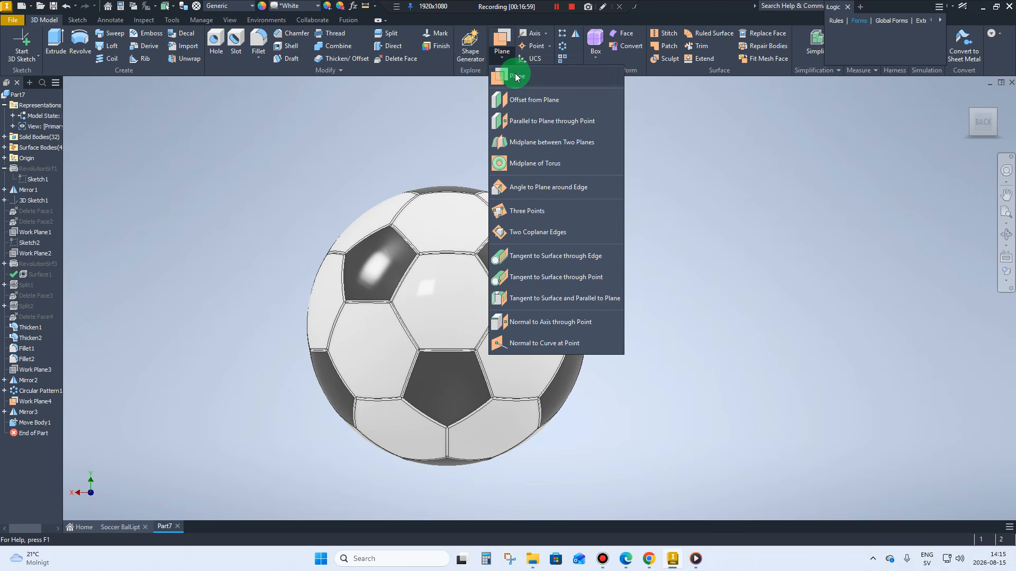
click(528, 101)
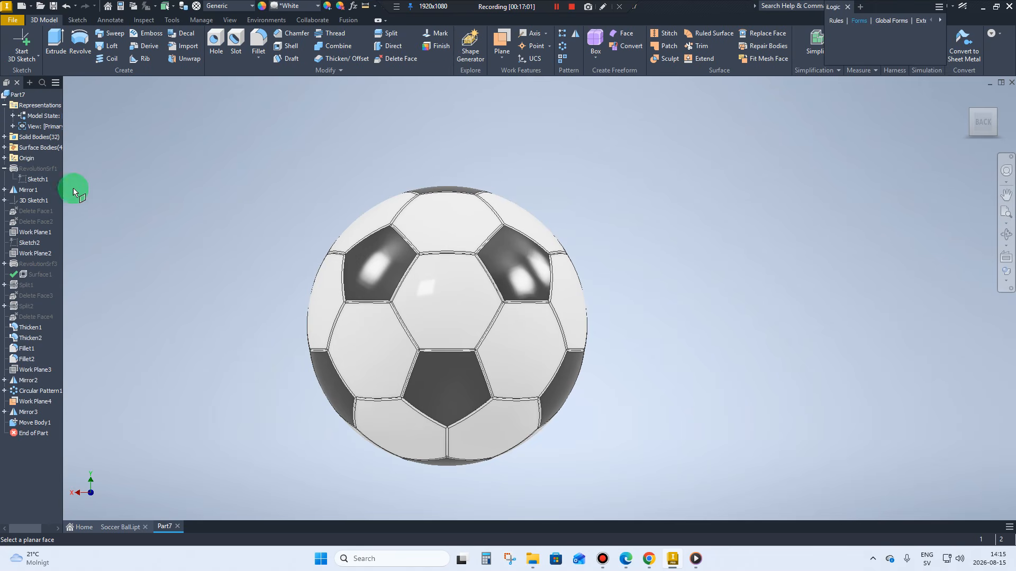
click(4, 158)
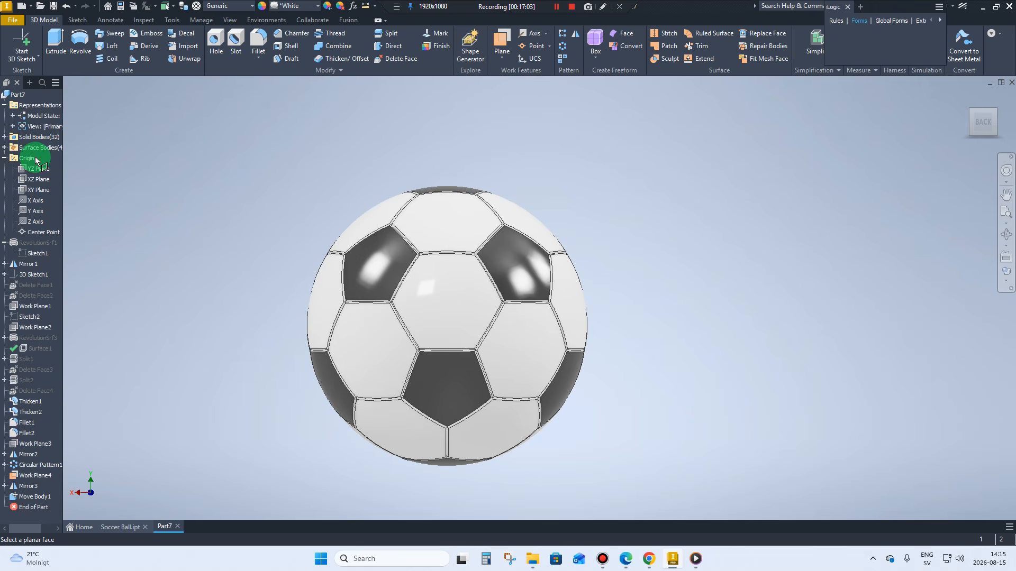
click(36, 190)
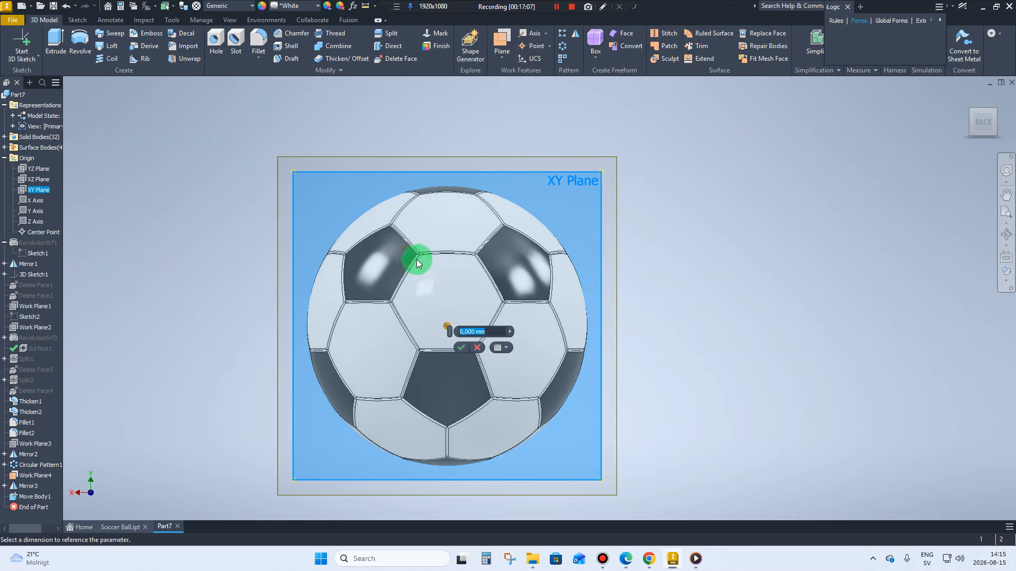
shift+middle_drag(417, 259, 308, 167)
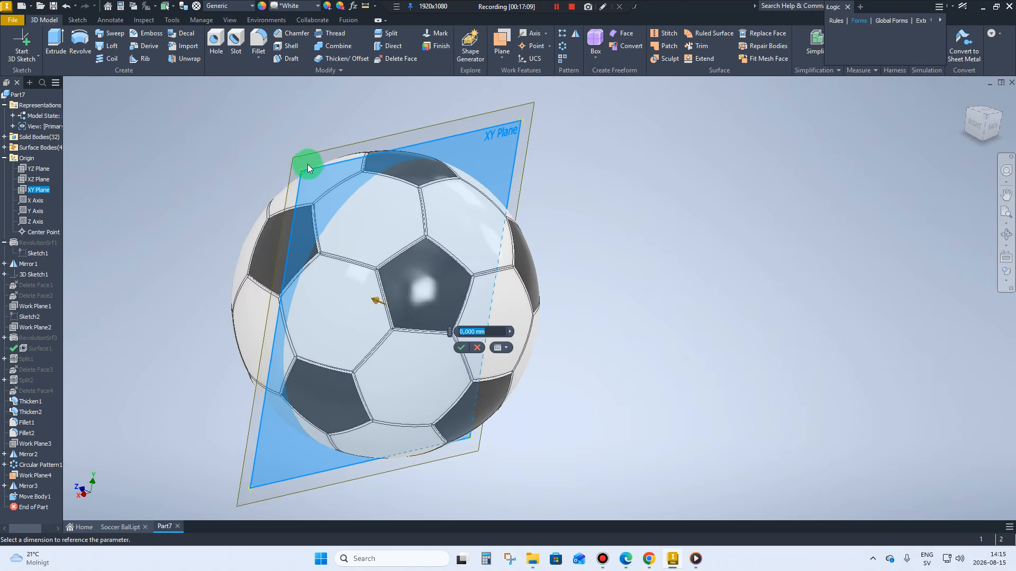
drag(308, 167, 482, 289)
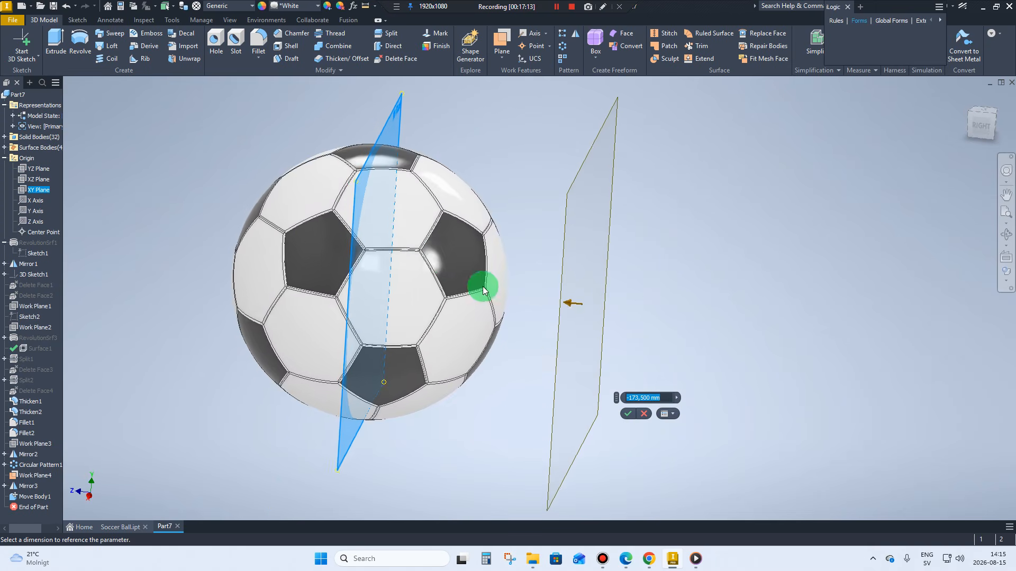
shift+middle_drag(483, 290, 560, 334)
drag(560, 331, 603, 345)
click(642, 334)
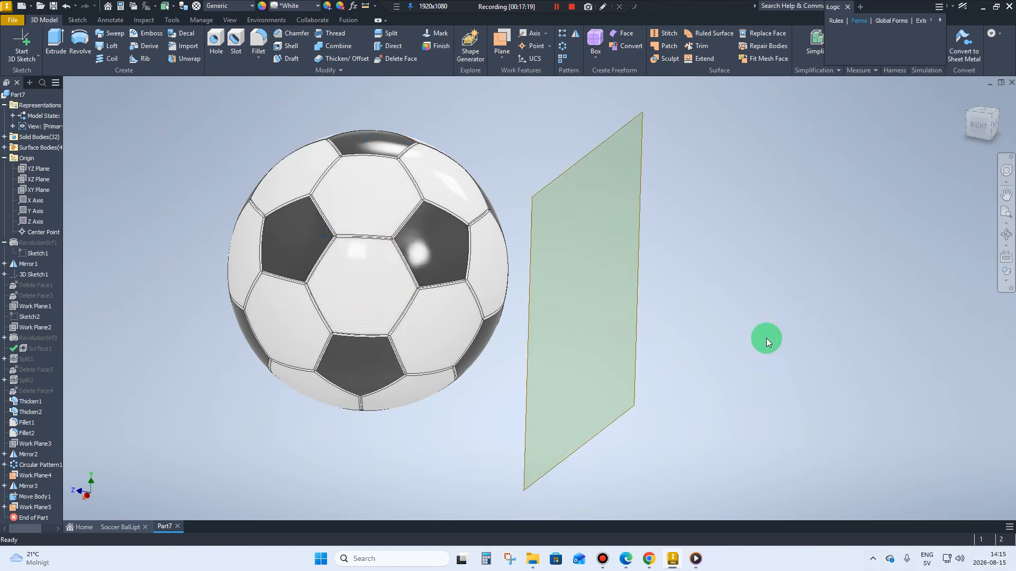
Start a sketch on the new offset work plane and insert the FIFA World Cup 2026 trophy image beside the ball
shift+middle_drag(766, 338, 594, 166)
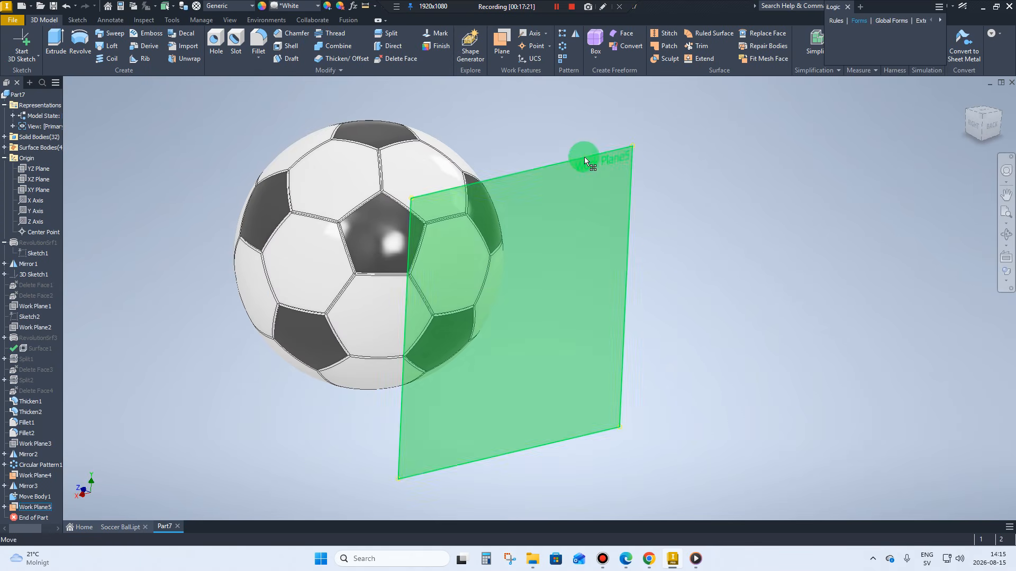
click(584, 156)
click(613, 150)
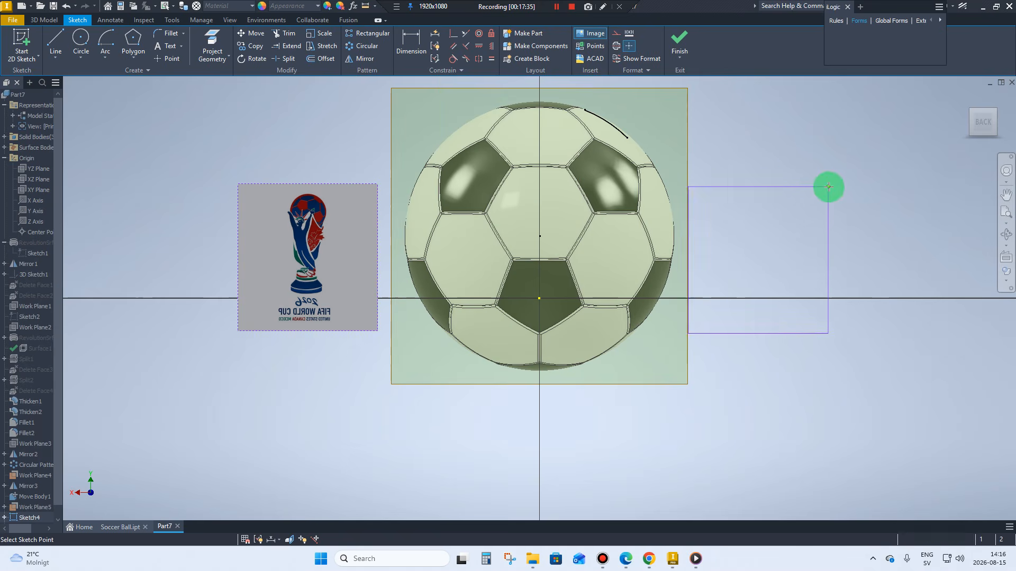
right_click(824, 187)
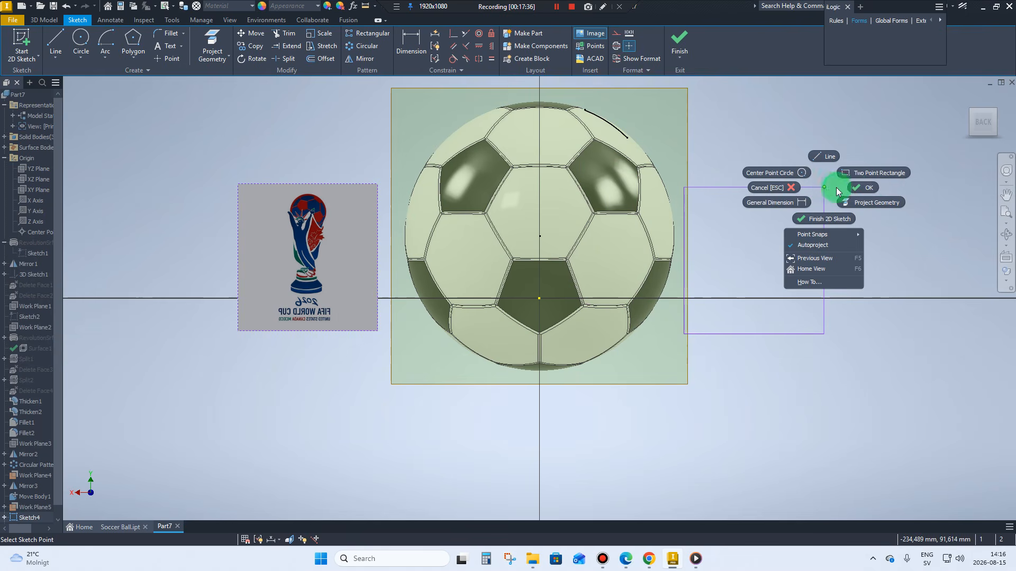
click(866, 189)
Move the trophy image over the hexagon just above the ball's center, finish the sketch, and hide the offset work plane
drag(351, 269, 577, 199)
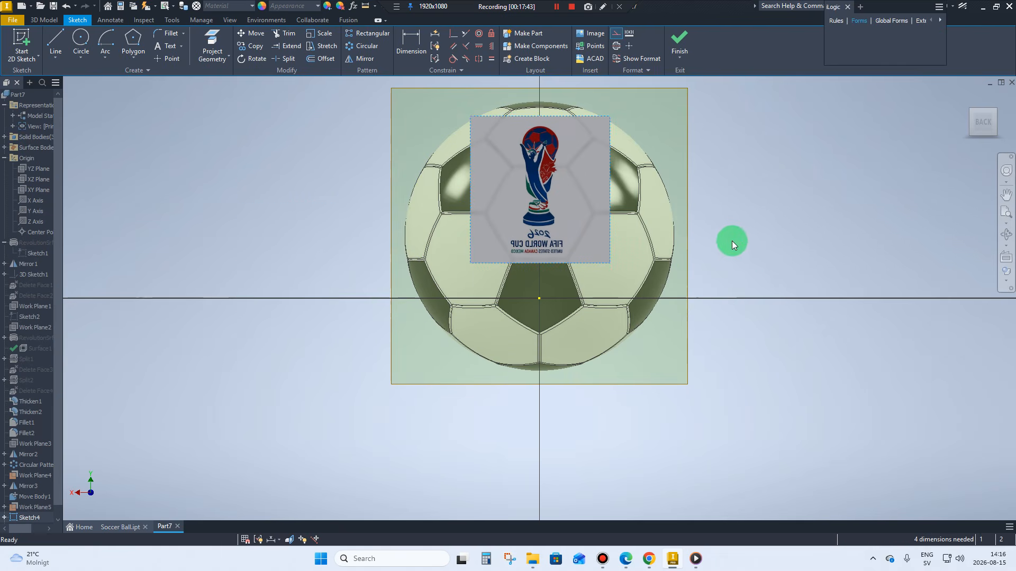
click(681, 45)
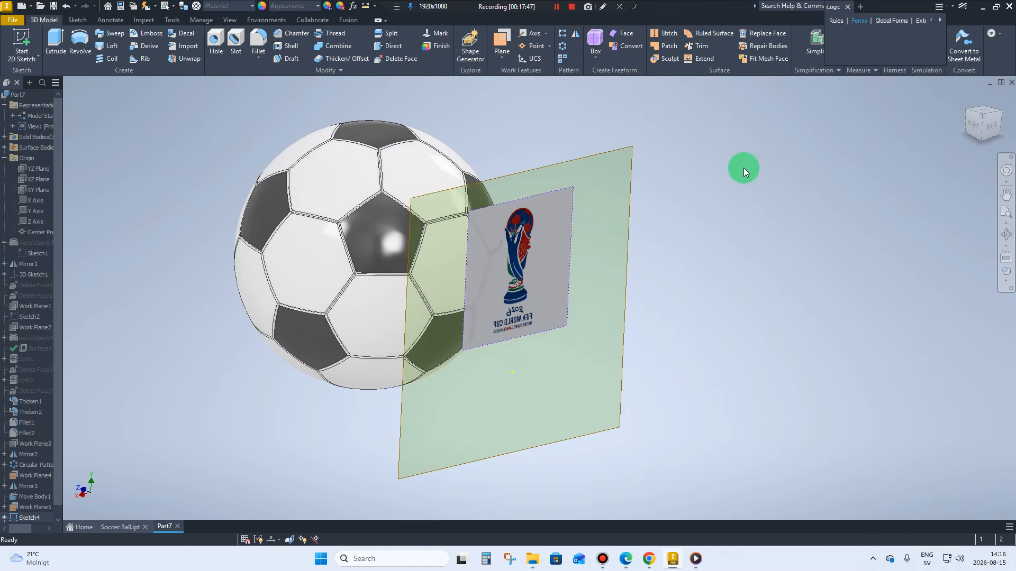
right_click(567, 155)
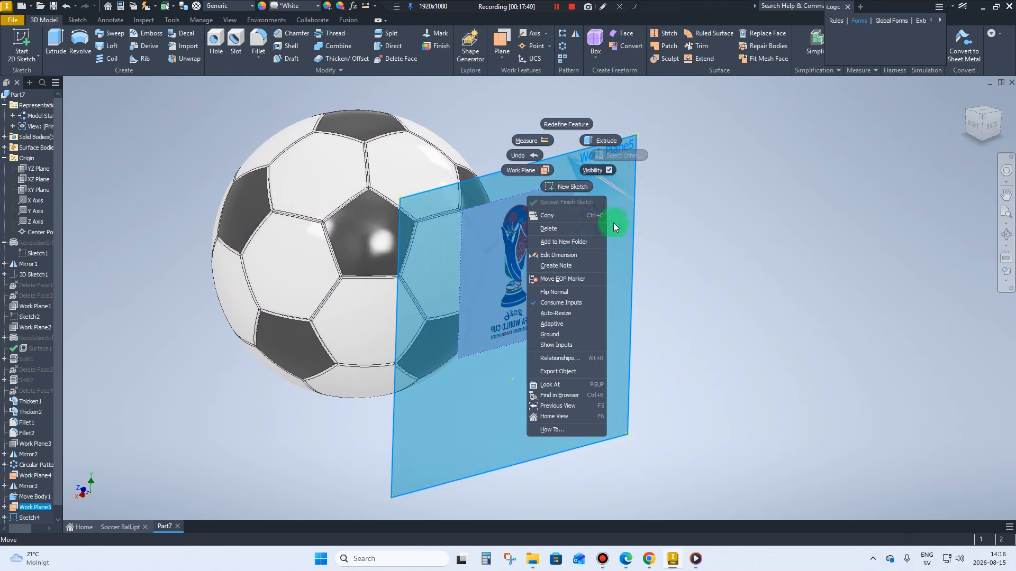
click(592, 170)
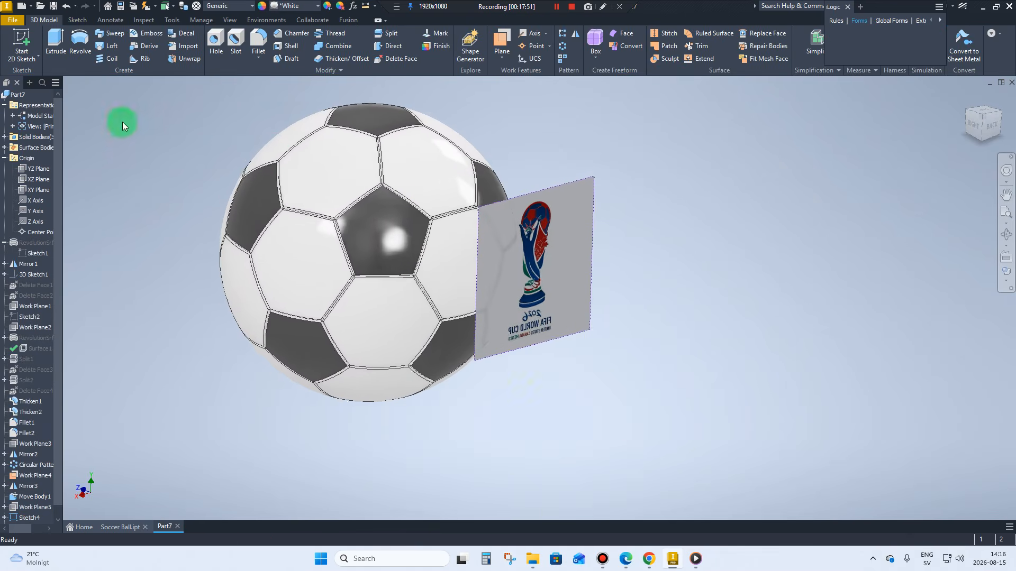
Apply the trophy image as a decal on the white hexagon facing it, with automatic face chain on
click(182, 34)
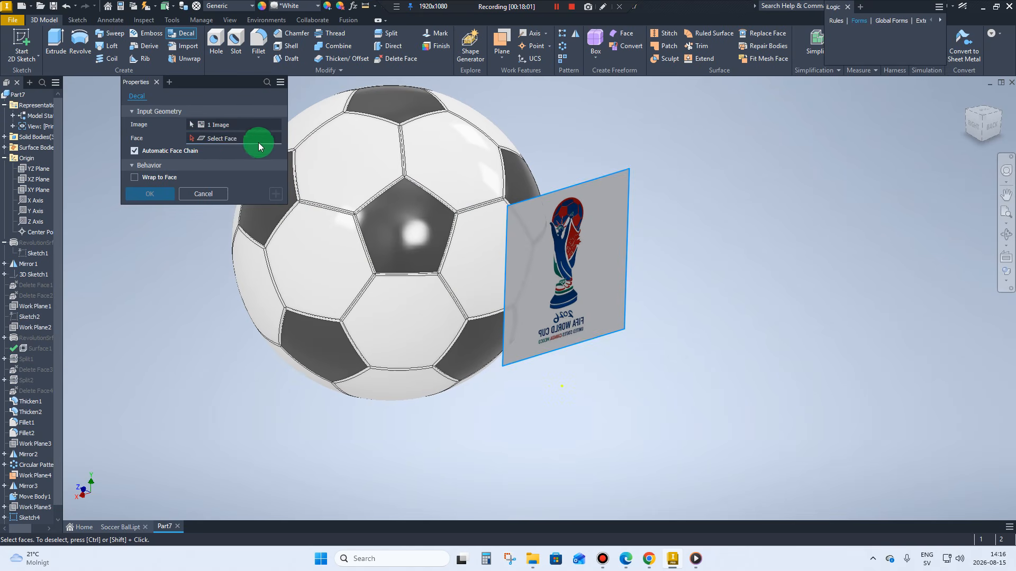
click(447, 259)
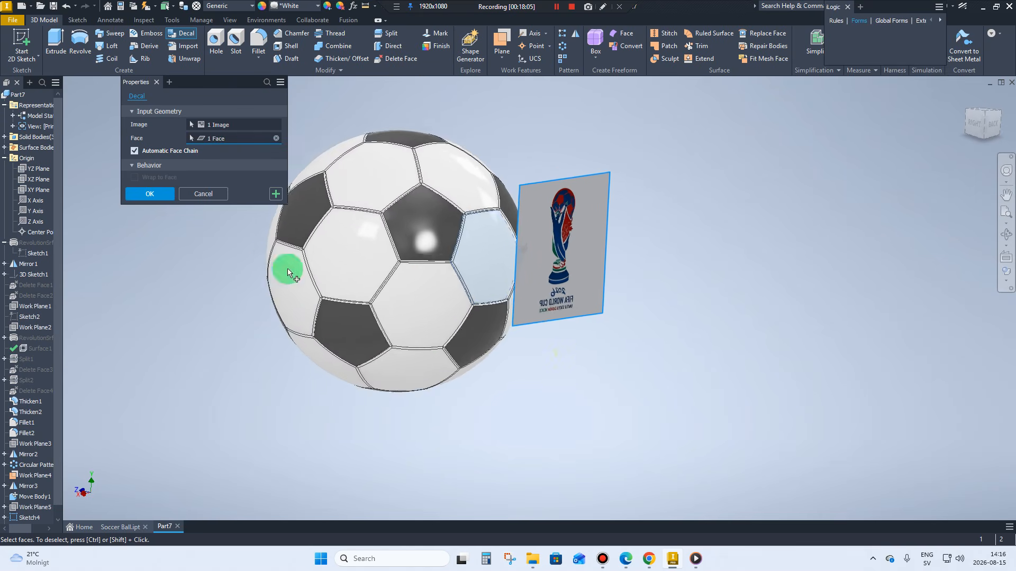
click(164, 200)
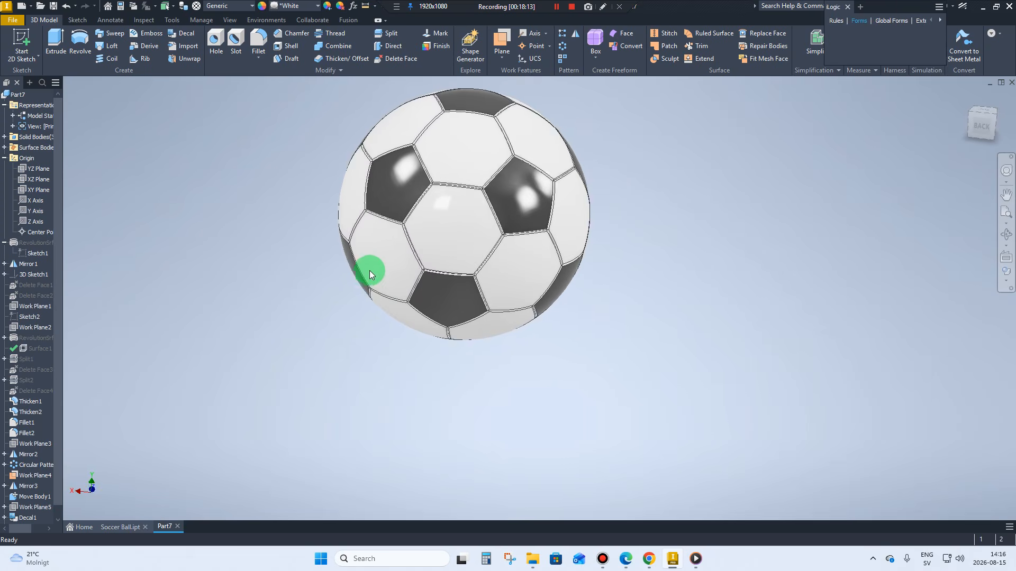
scroll(21, 505, down, 1)
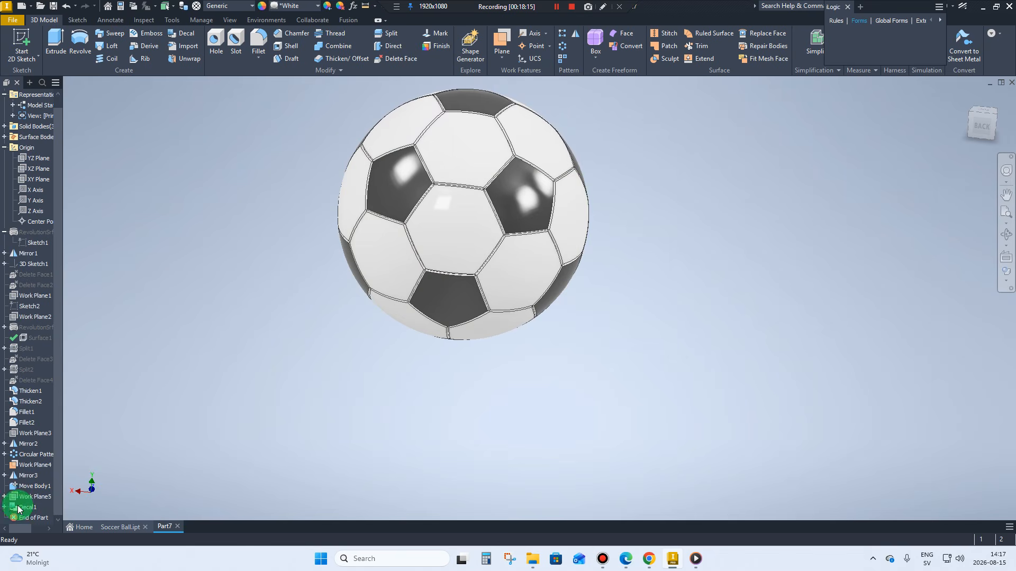
right_click(25, 507)
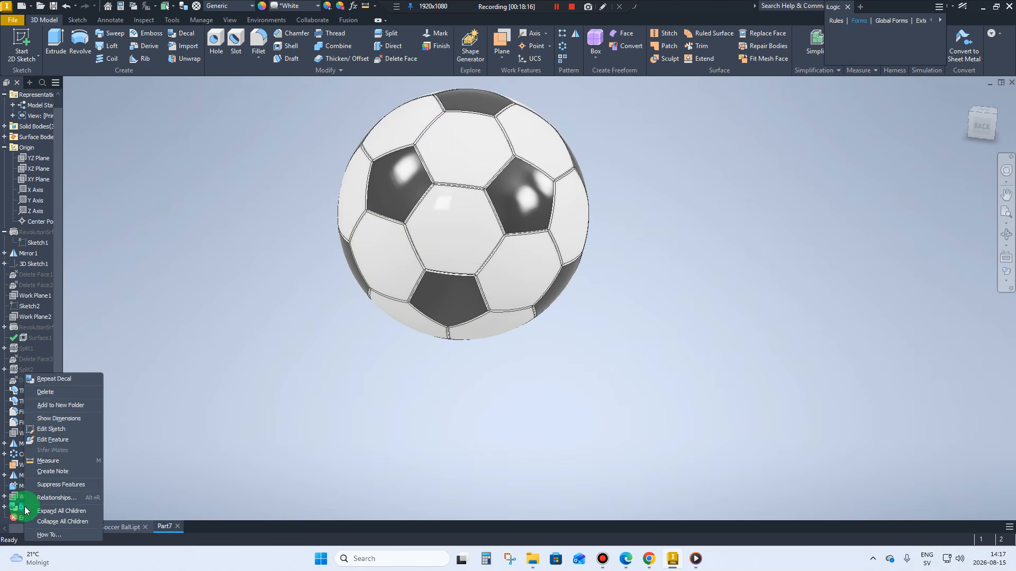
click(48, 441)
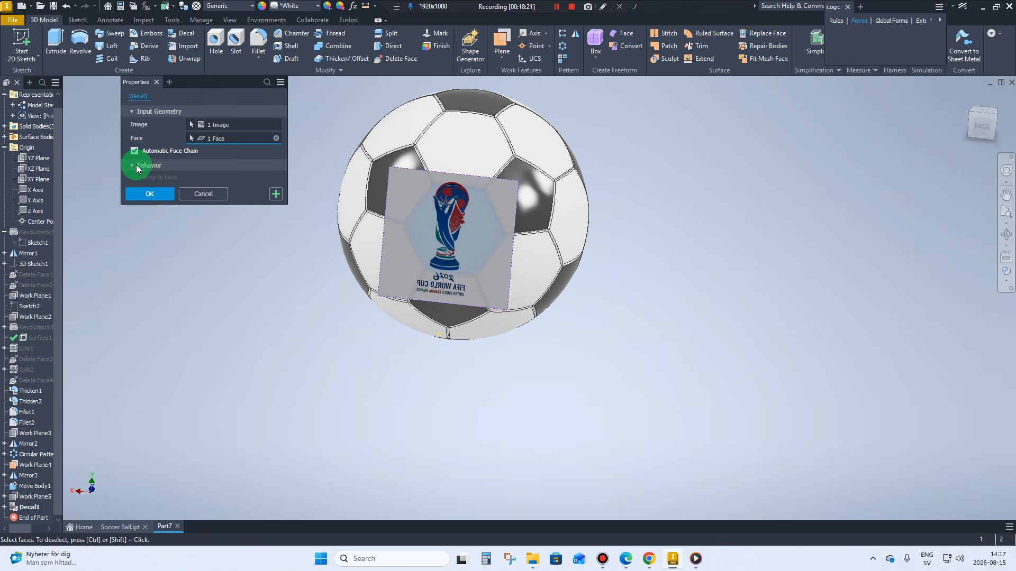
click(200, 205)
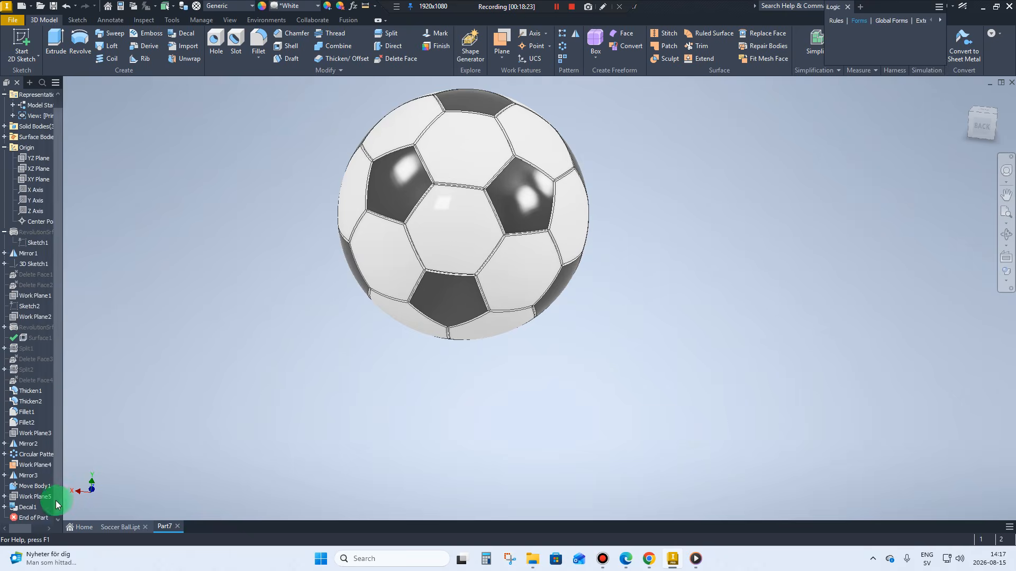
Redefine the image's work plane offset to 203.25 mm from the XY plane, moving it to the opposite side of the ball
click(48, 500)
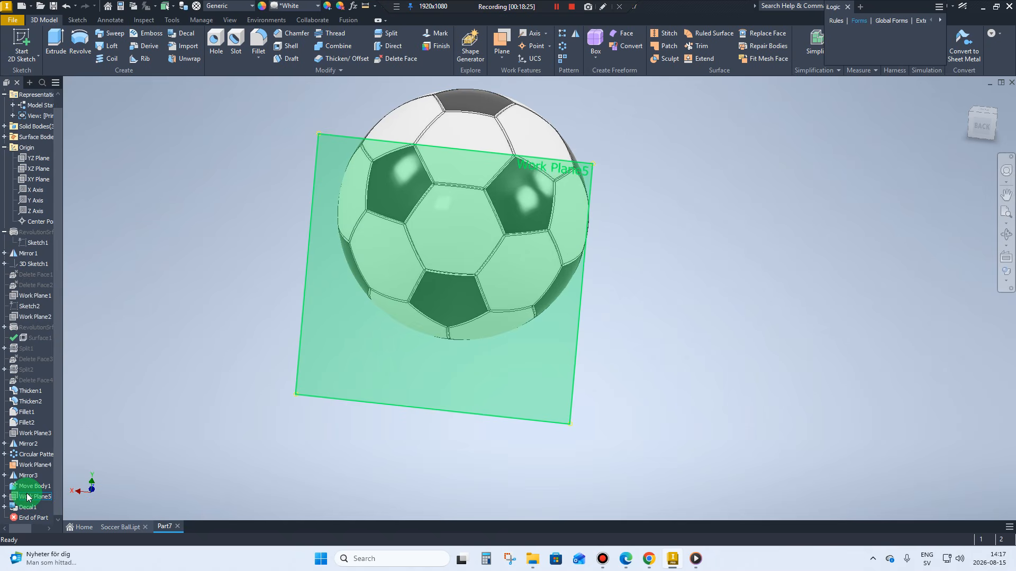
right_click(28, 497)
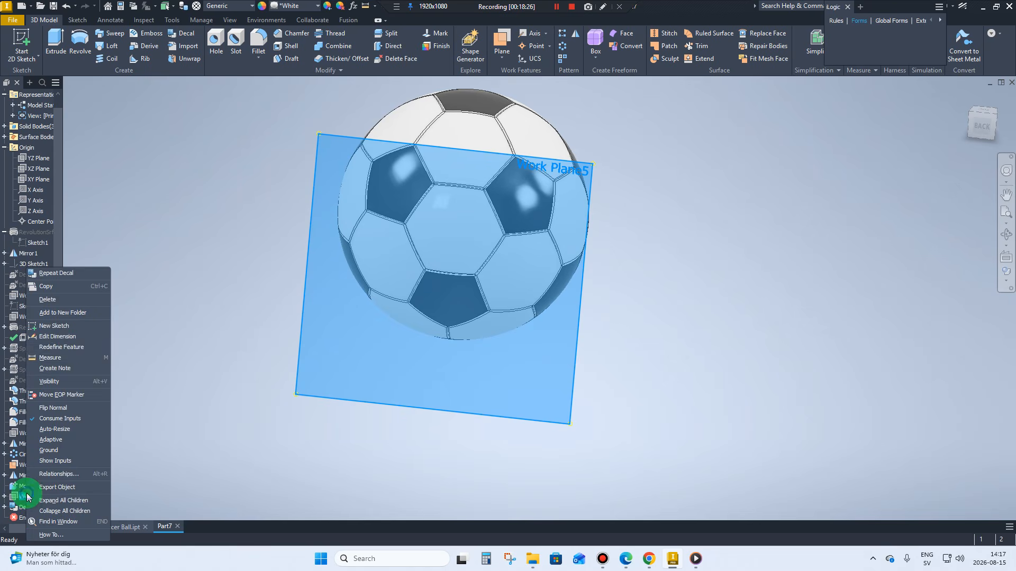
click(59, 340)
mouse_move(519, 323)
shift+middle_down()
mouse_move(622, 331)
mouse_move(651, 306)
mouse_move(242, 263)
mouse_move(576, 334)
mouse_move(629, 357)
mouse_move(728, 322)
mouse_move(619, 332)
mouse_move(521, 324)
shift+middle_up()
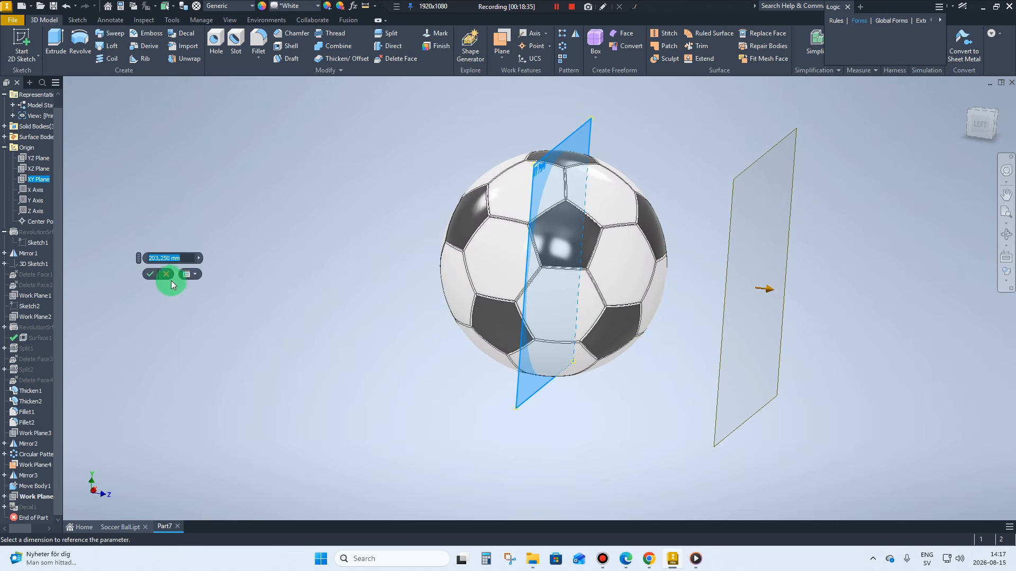
click(152, 273)
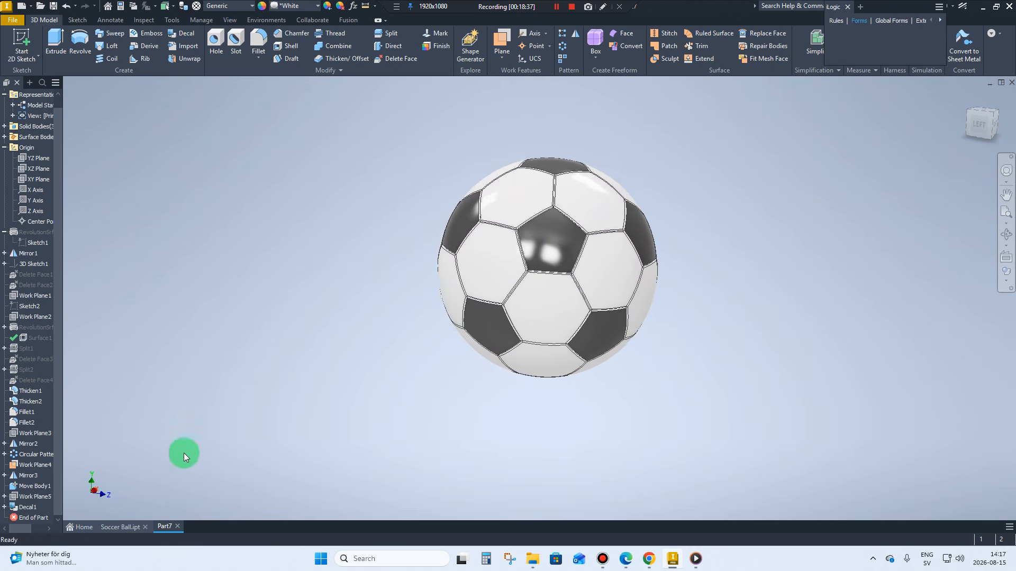
Delete the trophy decal but keep the image sketch it consumed
right_click(26, 508)
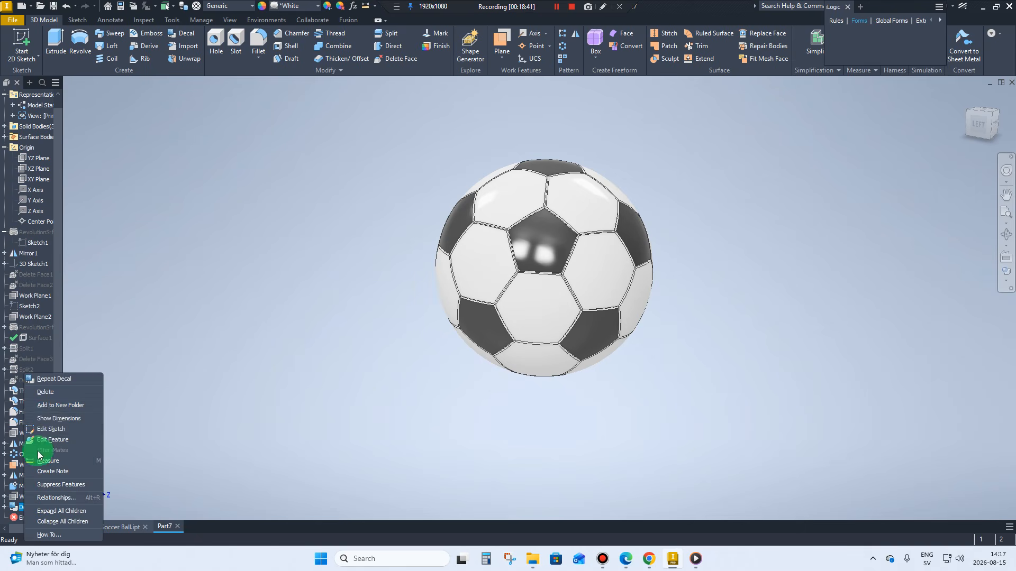
click(45, 393)
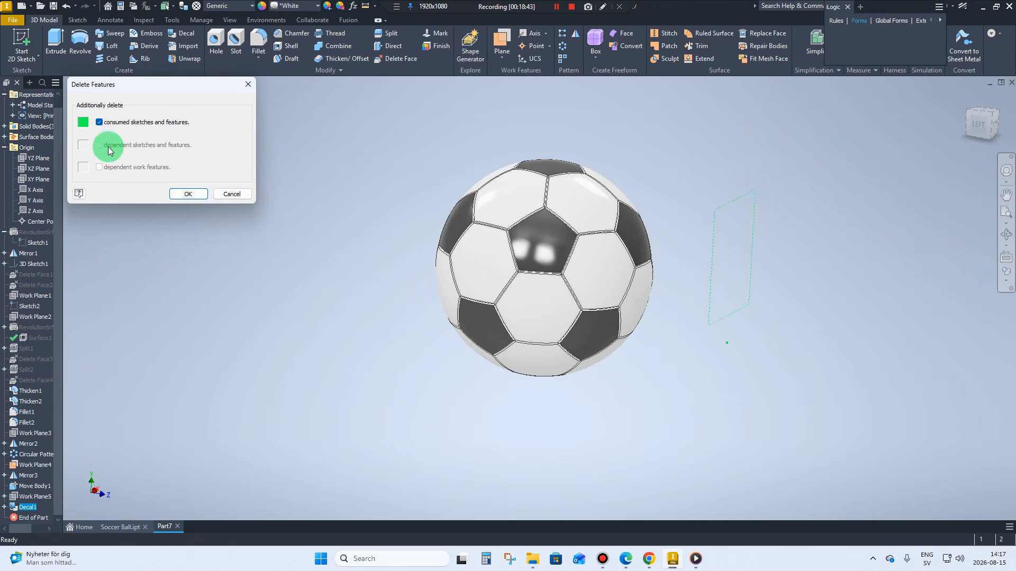
click(182, 193)
Apply the trophy image as a decal on the white hexagon behind its lower edge, with automatic face chain on
mouse_move(714, 368)
shift+middle_down()
mouse_move(661, 367)
mouse_move(671, 339)
mouse_move(493, 214)
mouse_move(498, 188)
mouse_move(496, 199)
mouse_move(427, 119)
shift+middle_up()
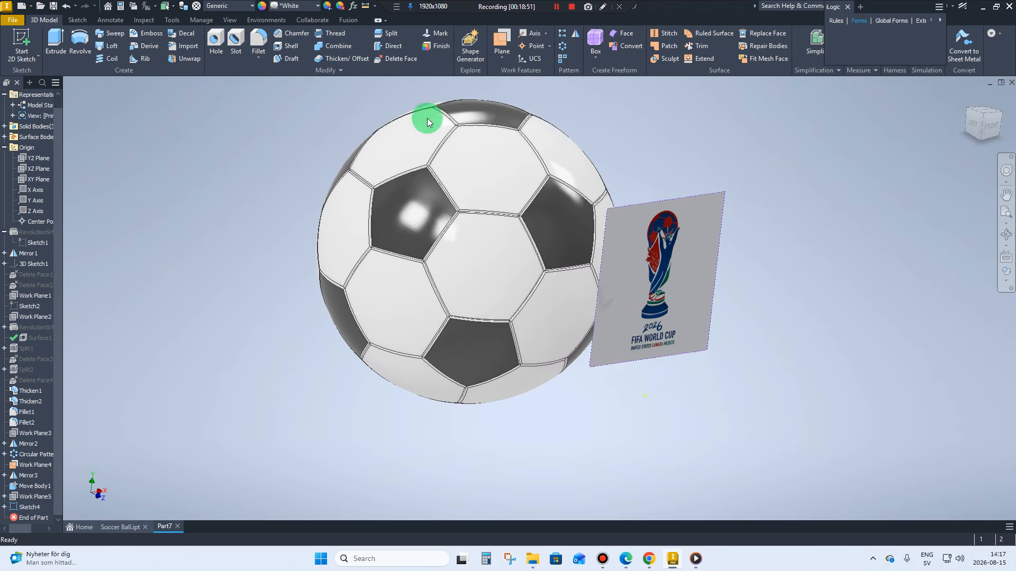
click(177, 34)
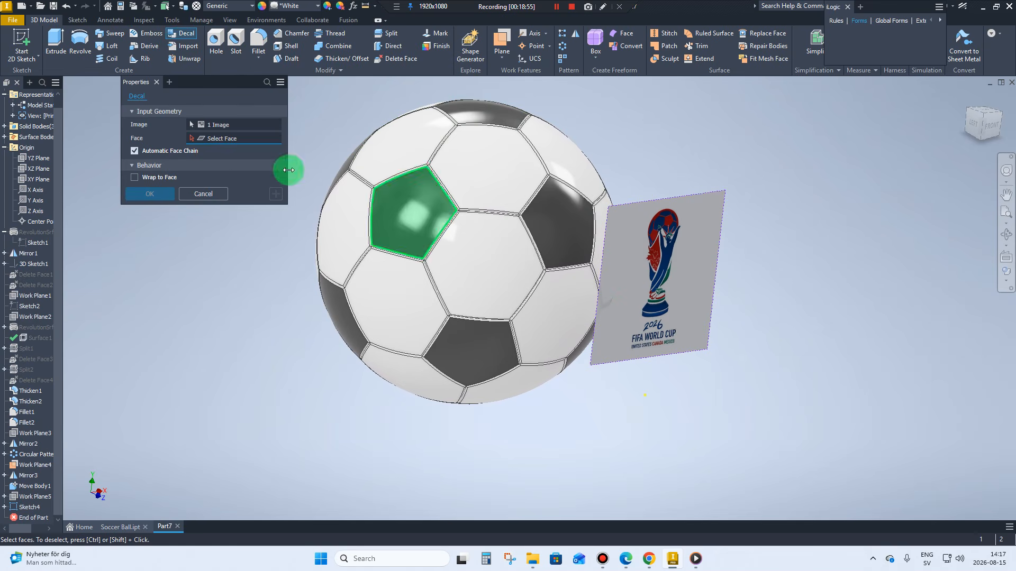
click(217, 126)
click(659, 285)
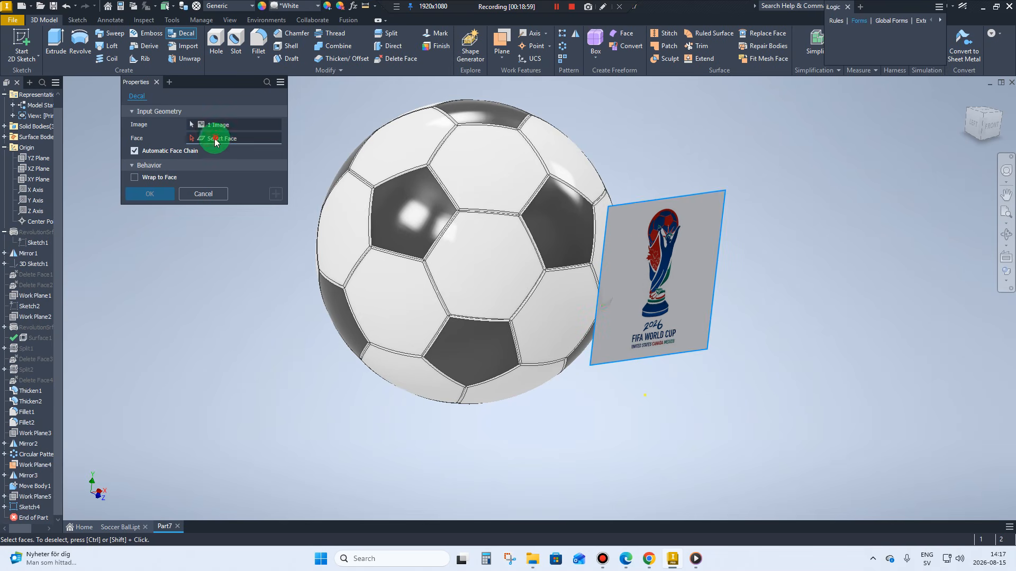
shift+middle_drag(556, 338, 569, 282)
click(567, 281)
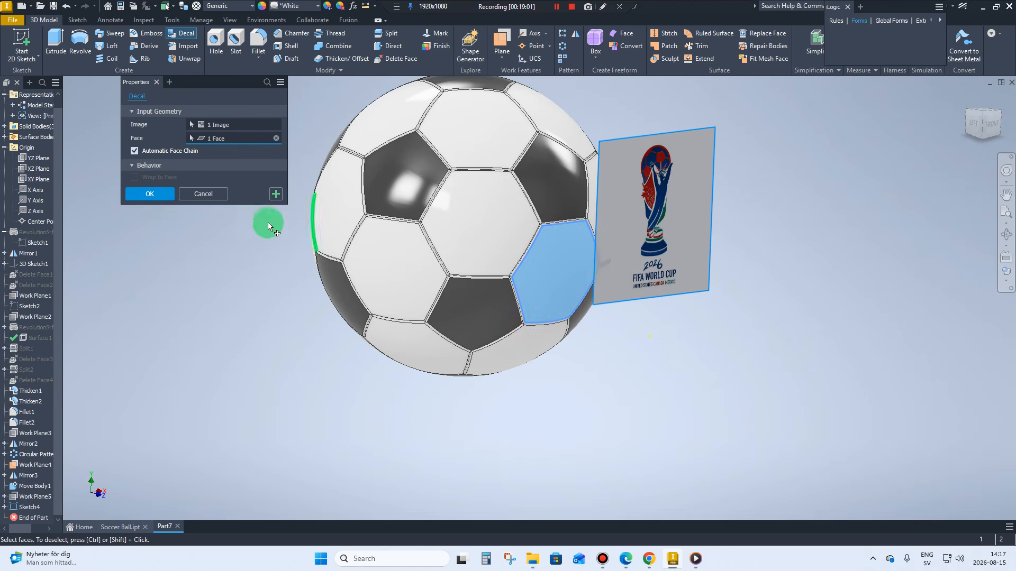
shift+middle_drag(246, 214, 497, 254)
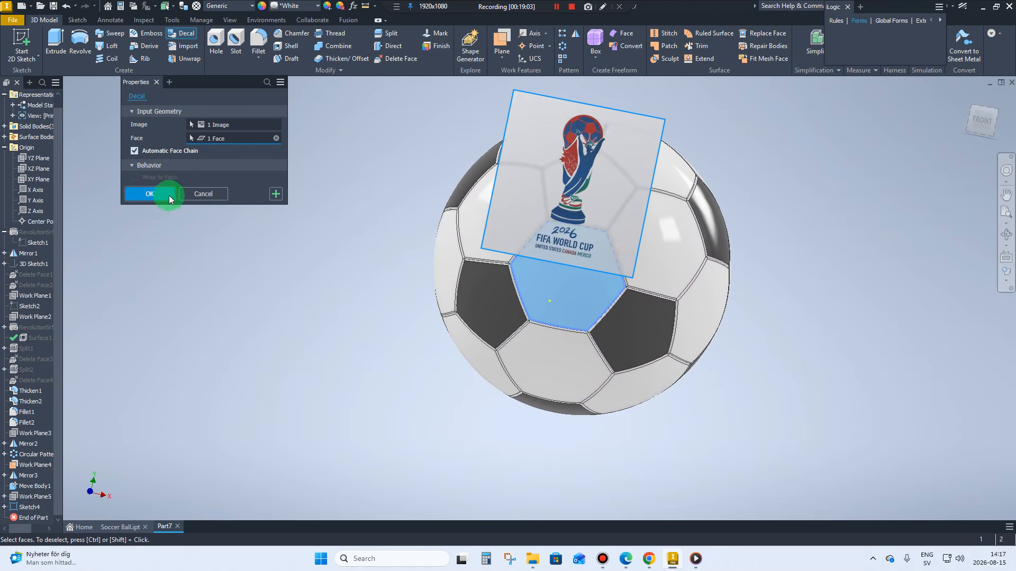
click(149, 193)
scroll(588, 307, down, 2)
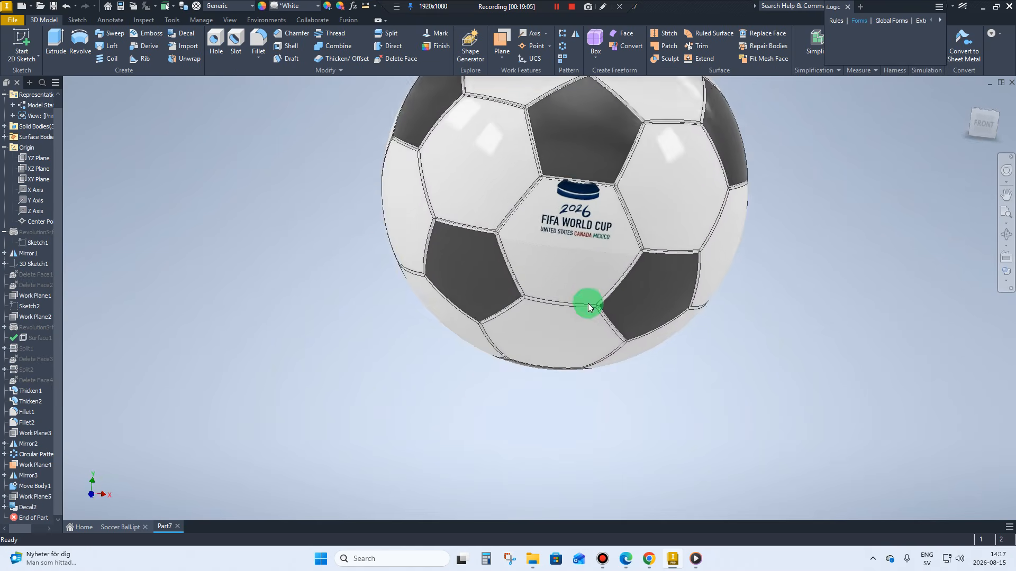
Edit the decal's sketch, move the trophy image down so its lettering sits just inside the hexagon's lower edge, and finish the sketch
mouse_move(589, 303)
shift+middle_down()
mouse_move(593, 281)
mouse_move(576, 227)
mouse_move(177, 449)
mouse_move(56, 488)
shift+middle_up()
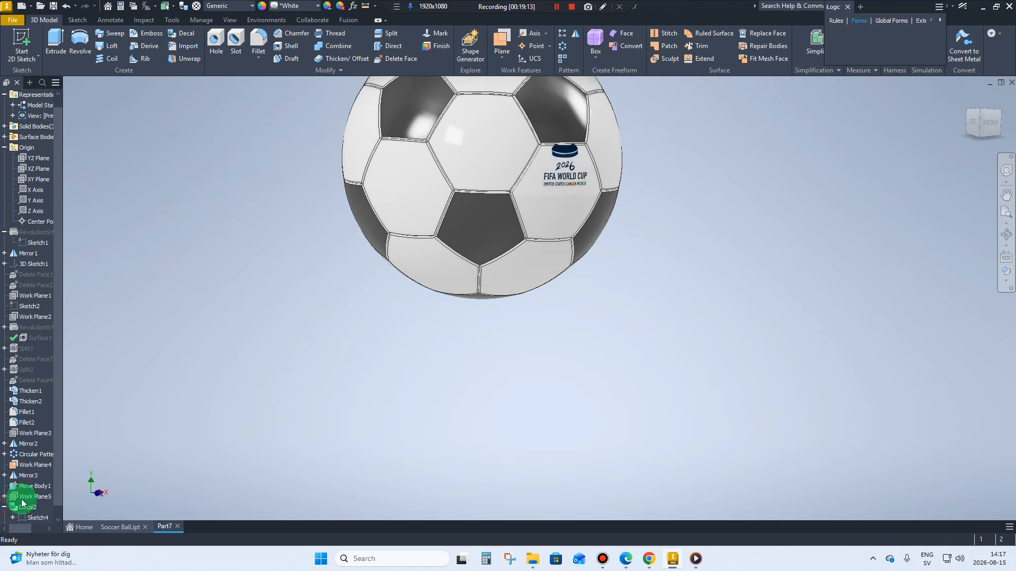
right_click(31, 520)
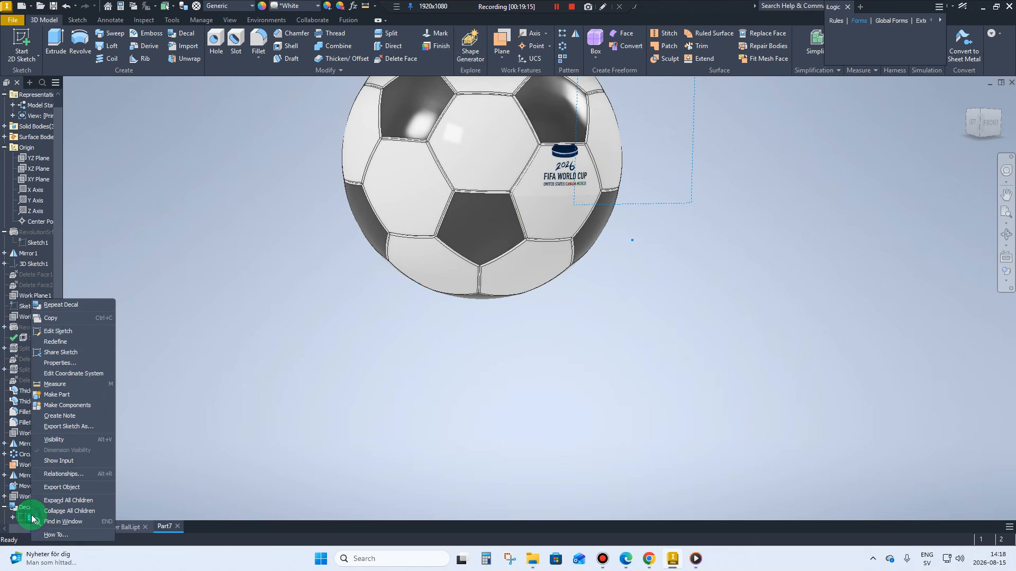
click(62, 330)
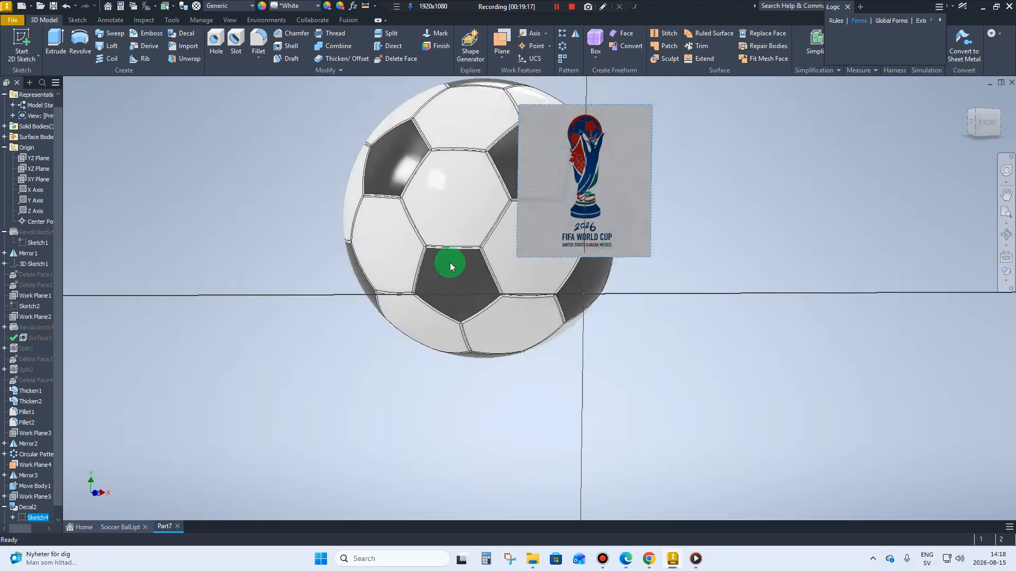
drag(546, 340, 546, 383)
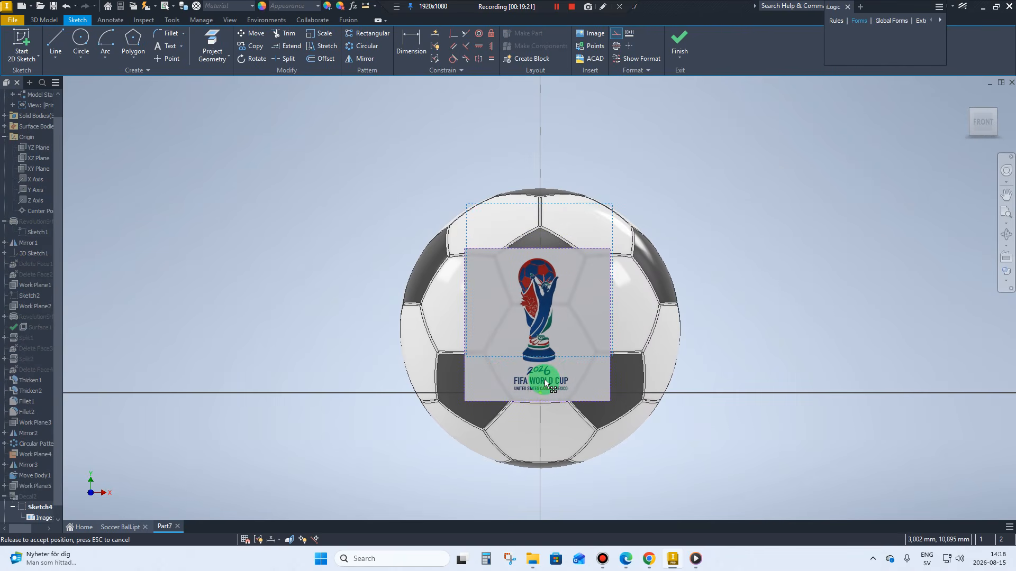
scroll(570, 401, down, 5)
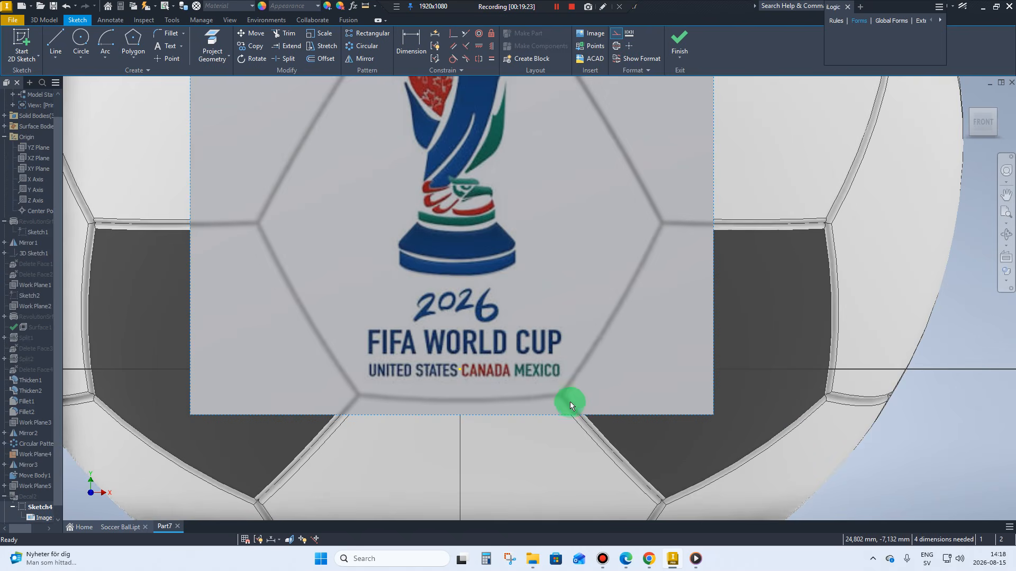
drag(514, 388, 512, 379)
click(682, 43)
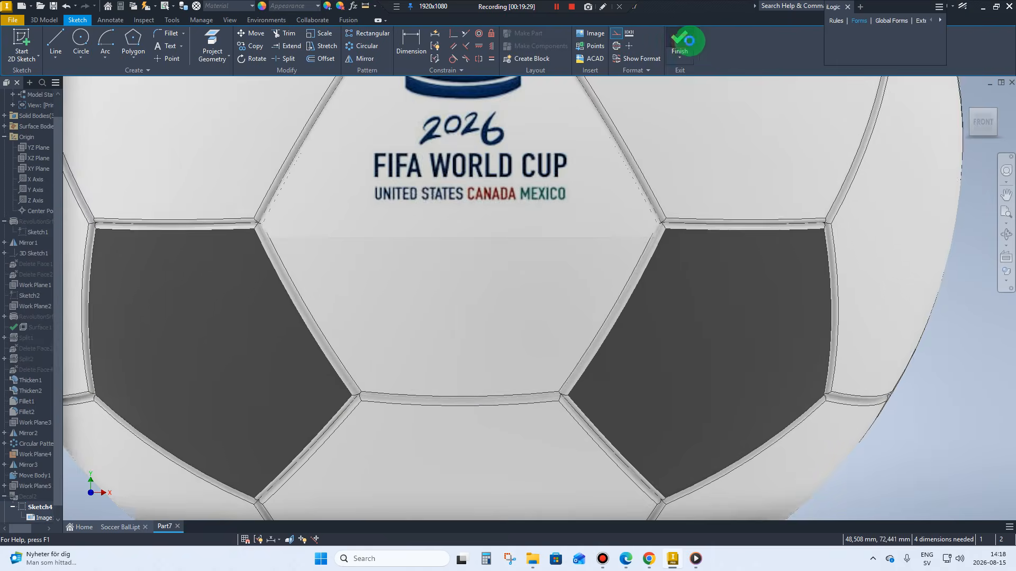